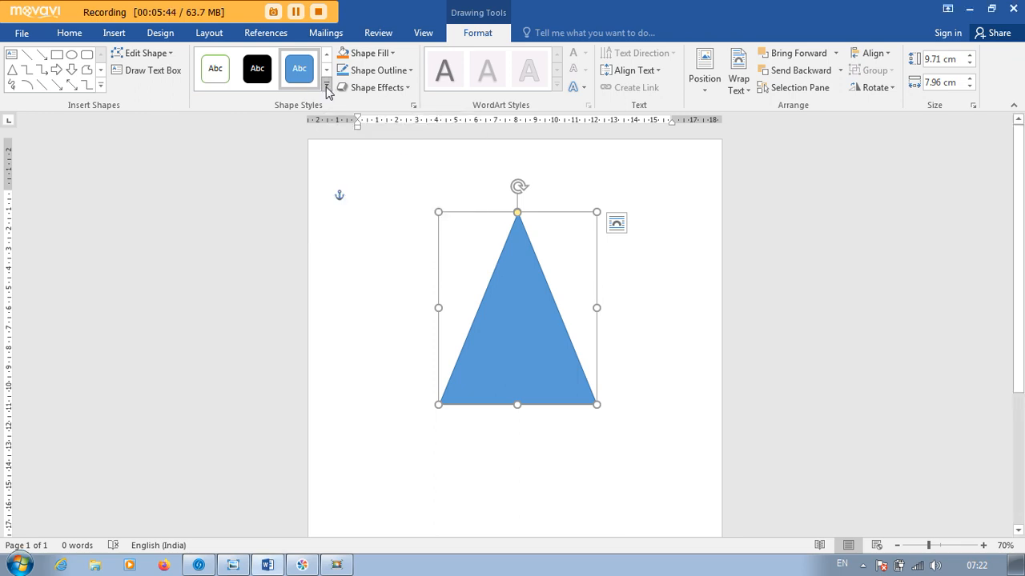
Apply the glossy orange theme style from the last row of theme styles to the triangle
{"action": "left_click", "coordinate": [327, 87]}
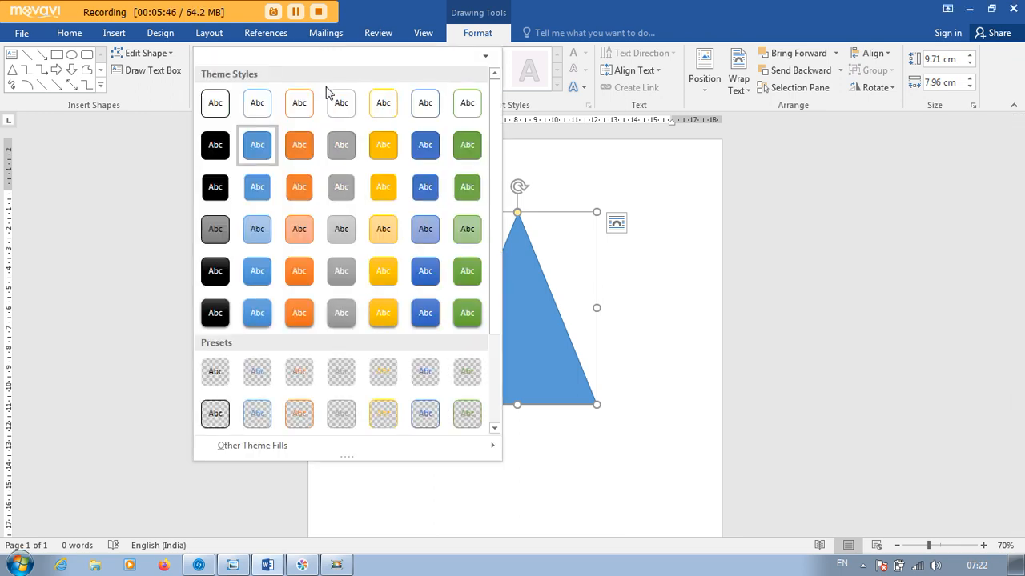
{"action": "left_click", "coordinate": [296, 315]}
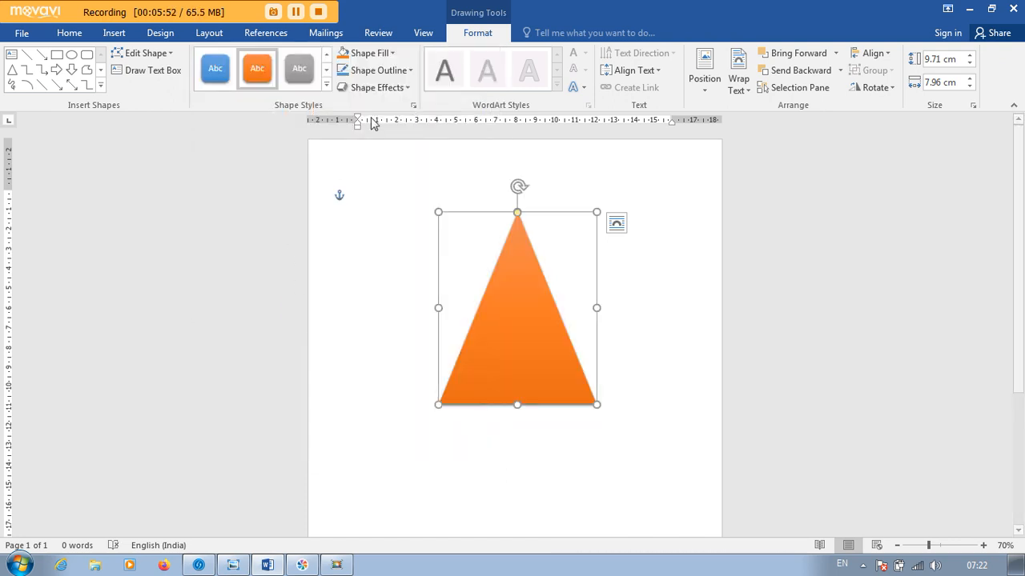
{"action": "left_click", "coordinate": [326, 87]}
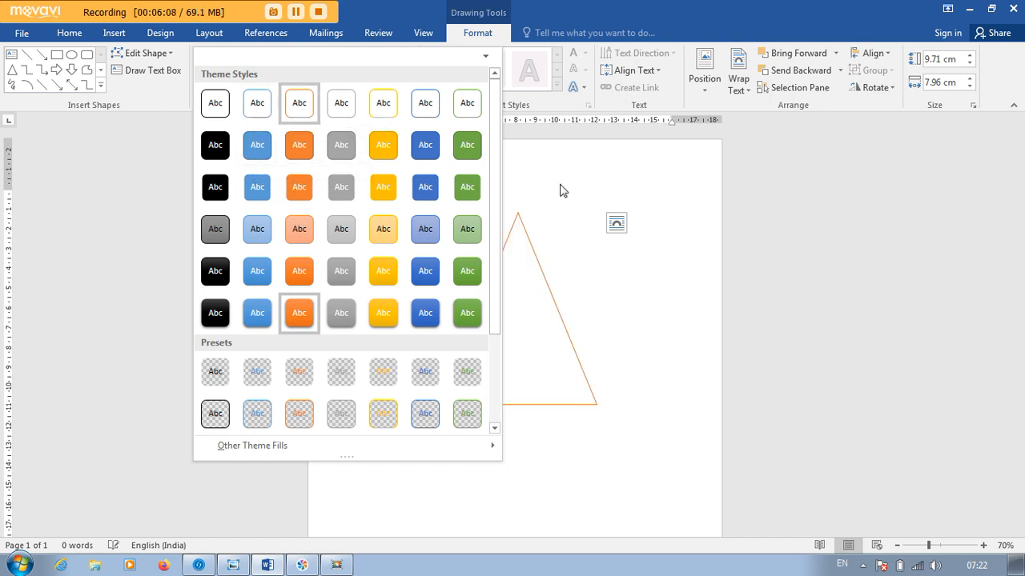
{"action": "left_click", "coordinate": [533, 259]}
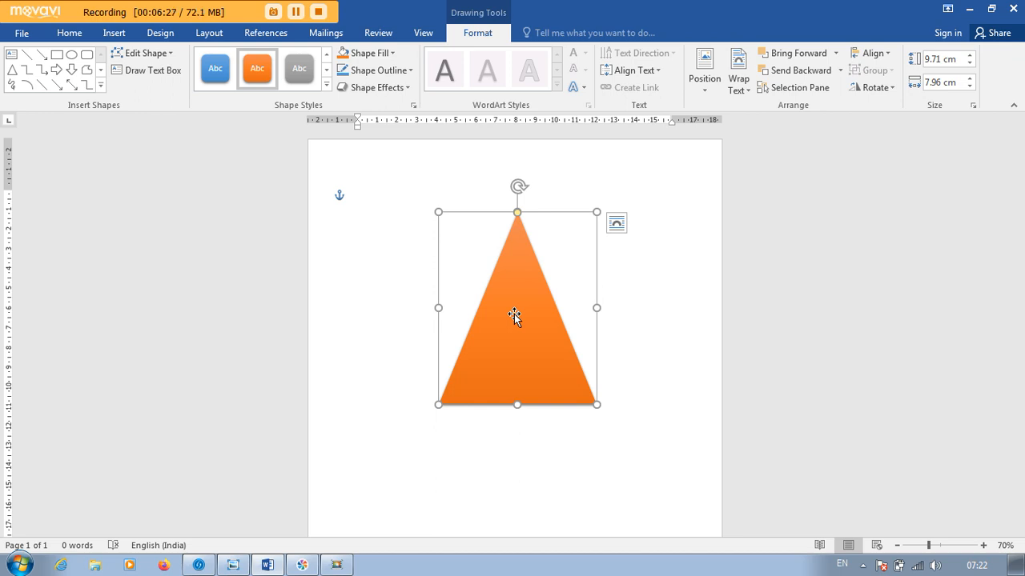
Set the triangle's outline colour to black
{"action": "left_click", "coordinate": [376, 54]}
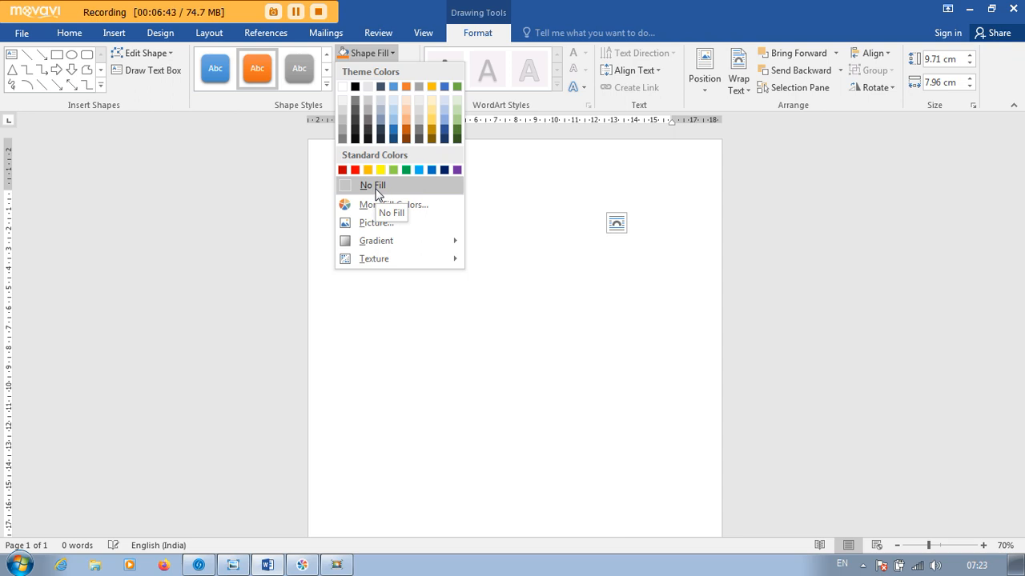
{"action": "left_click", "coordinate": [524, 305]}
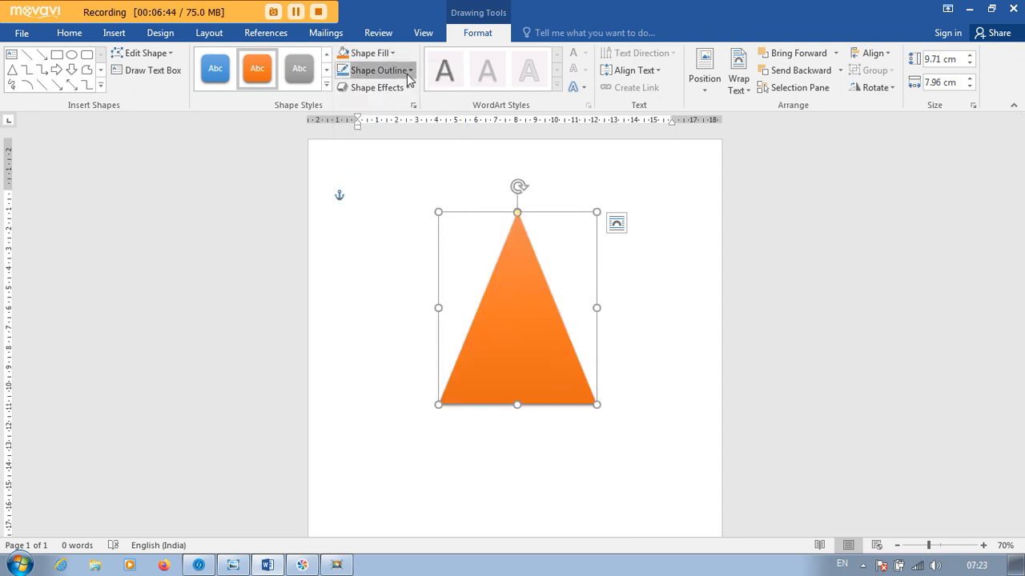
{"action": "left_click", "coordinate": [377, 69]}
{"action": "left_click", "coordinate": [342, 104]}
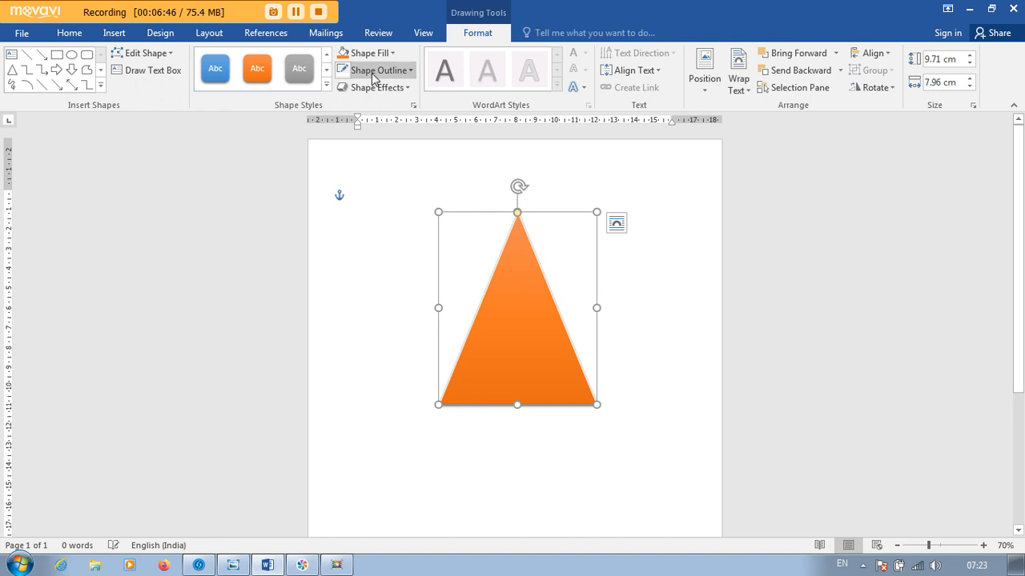
{"action": "left_click", "coordinate": [372, 74]}
{"action": "left_click", "coordinate": [355, 104]}
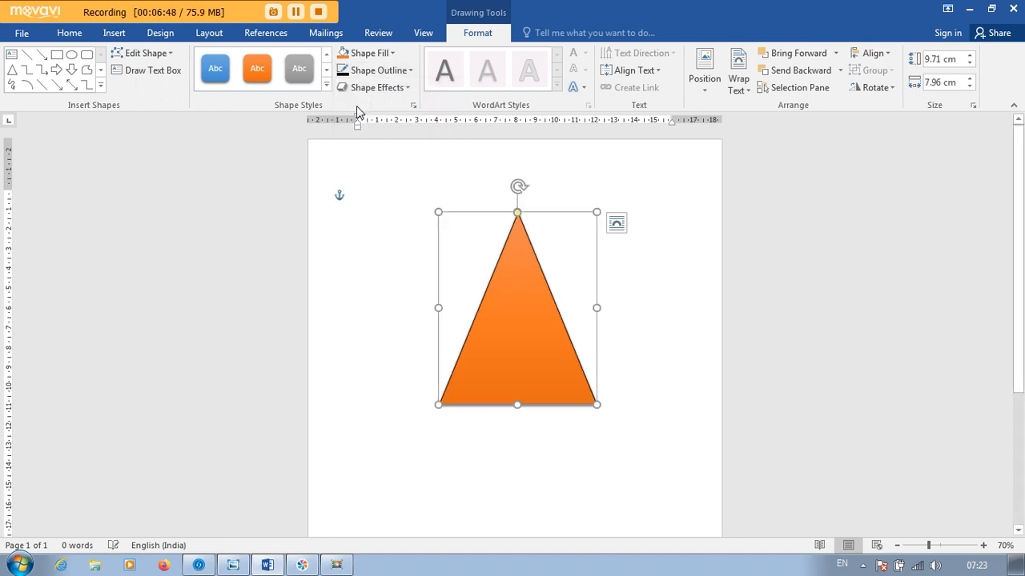
Fill the triangle with a custom orange colour of RGB 236, 150, 64
{"action": "left_click", "coordinate": [368, 53]}
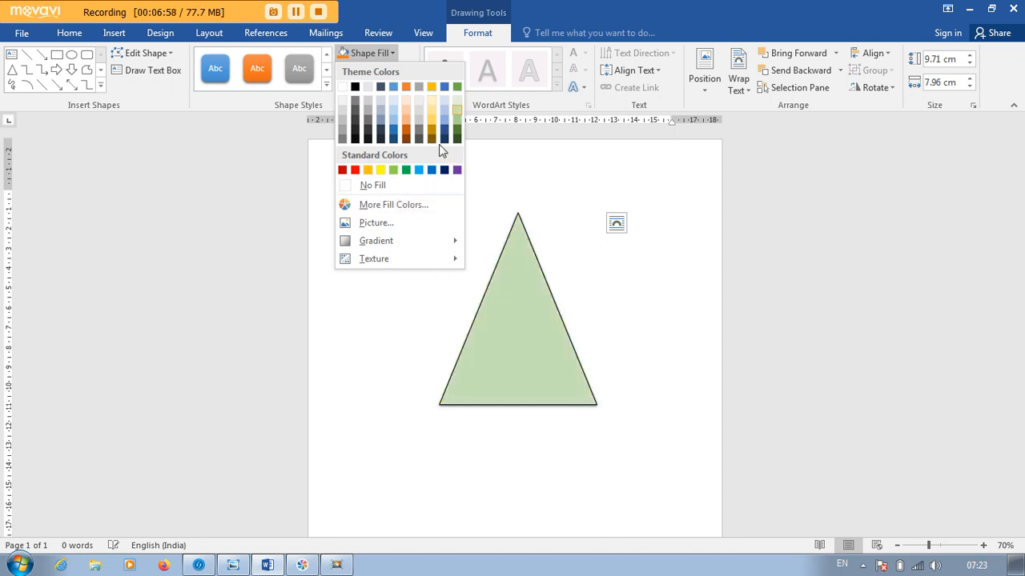
{"action": "left_click", "coordinate": [392, 204]}
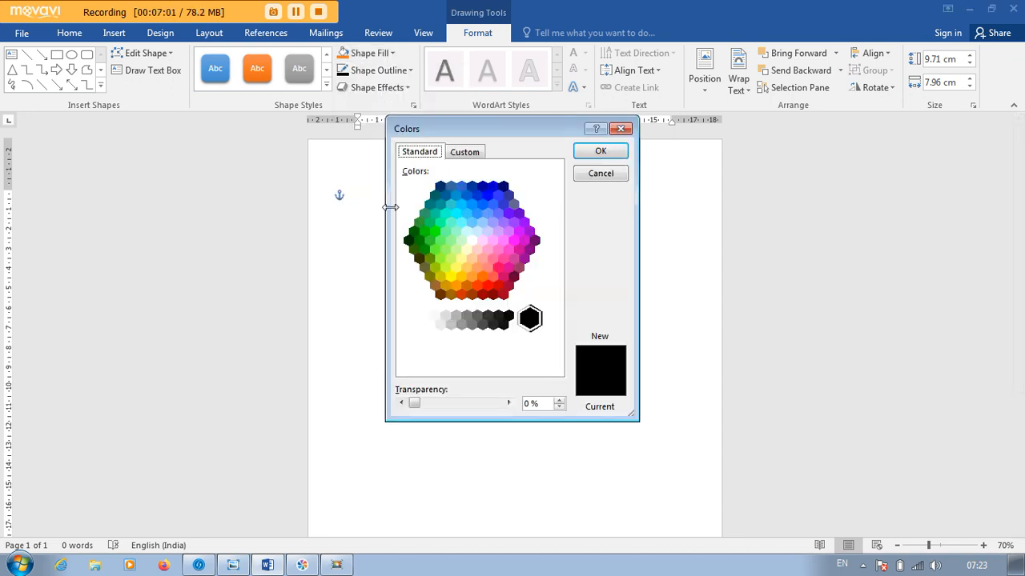
{"action": "left_click", "coordinate": [470, 153]}
{"action": "left_click", "coordinate": [427, 155]}
{"action": "left_click", "coordinate": [472, 154]}
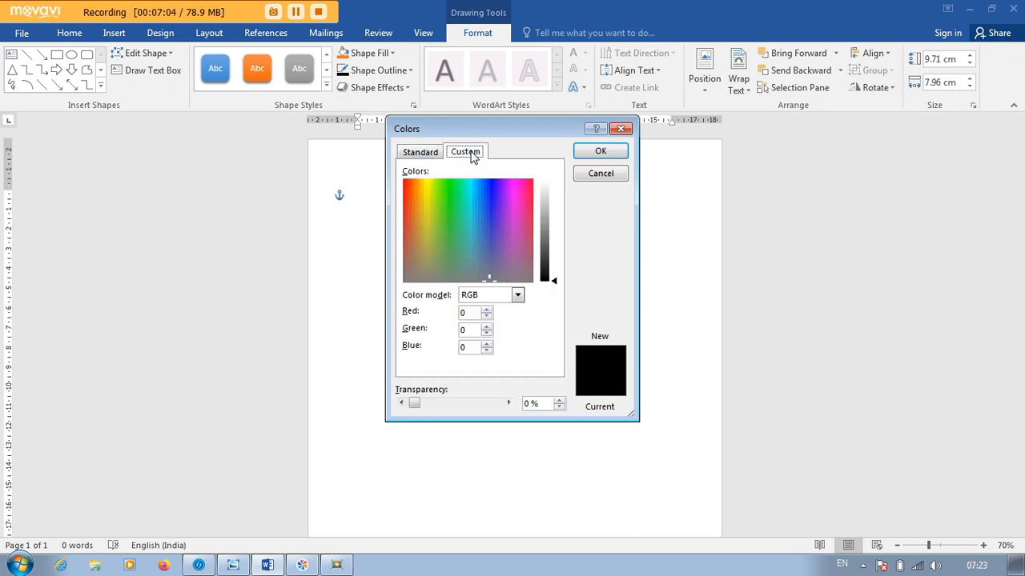
{"action": "mouse_move", "coordinate": [426, 194]}
{"action": "left_mouse_down"}
{"action": "mouse_move", "coordinate": [417, 214]}
{"action": "mouse_move", "coordinate": [407, 212]}
{"action": "mouse_move", "coordinate": [409, 195]}
{"action": "left_mouse_up"}
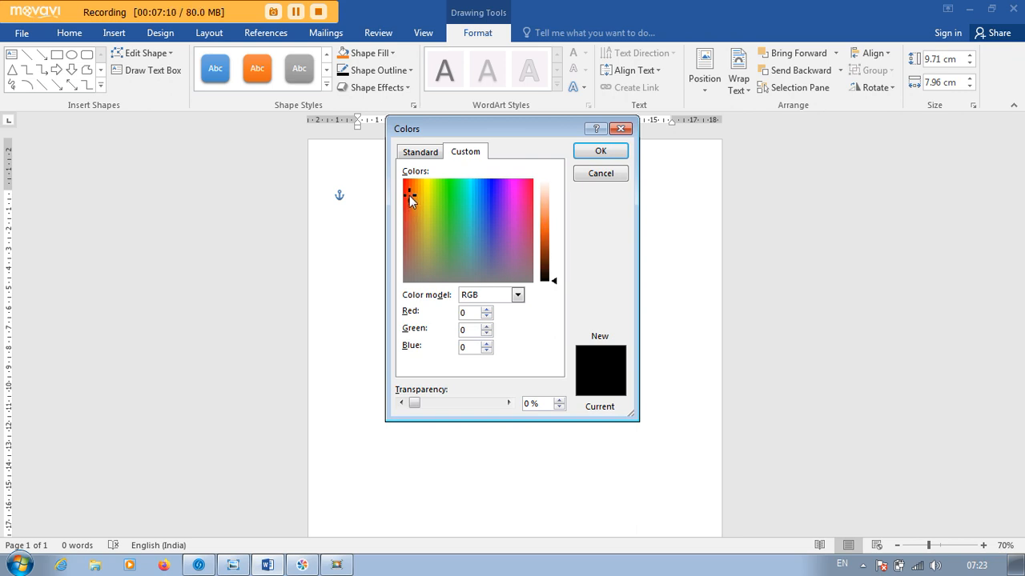
{"action": "left_click_drag", "start_coordinate": [557, 288], "coordinate": [551, 221]}
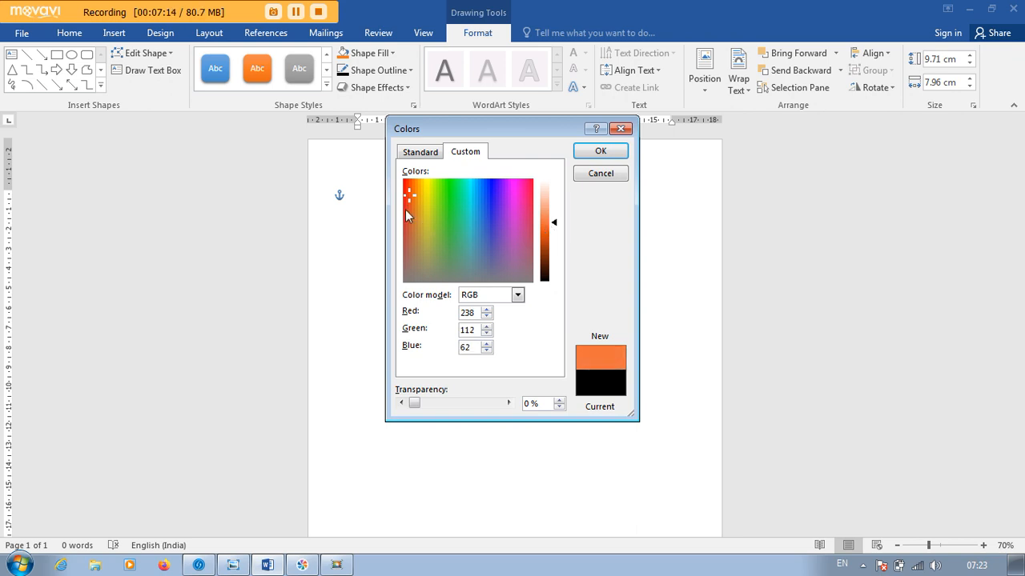
{"action": "left_click_drag", "start_coordinate": [412, 205], "coordinate": [413, 196]}
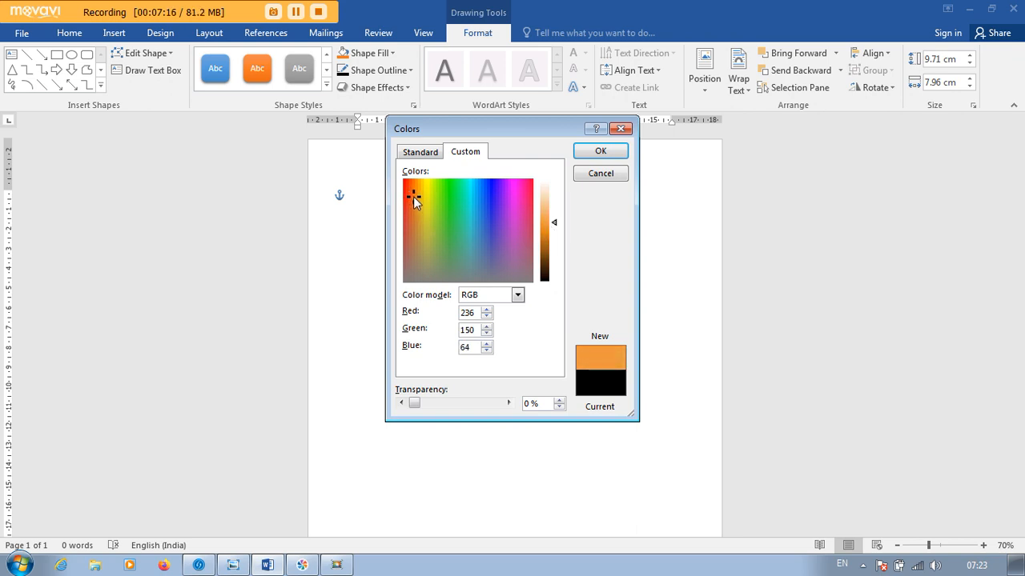
{"action": "left_click", "coordinate": [594, 151]}
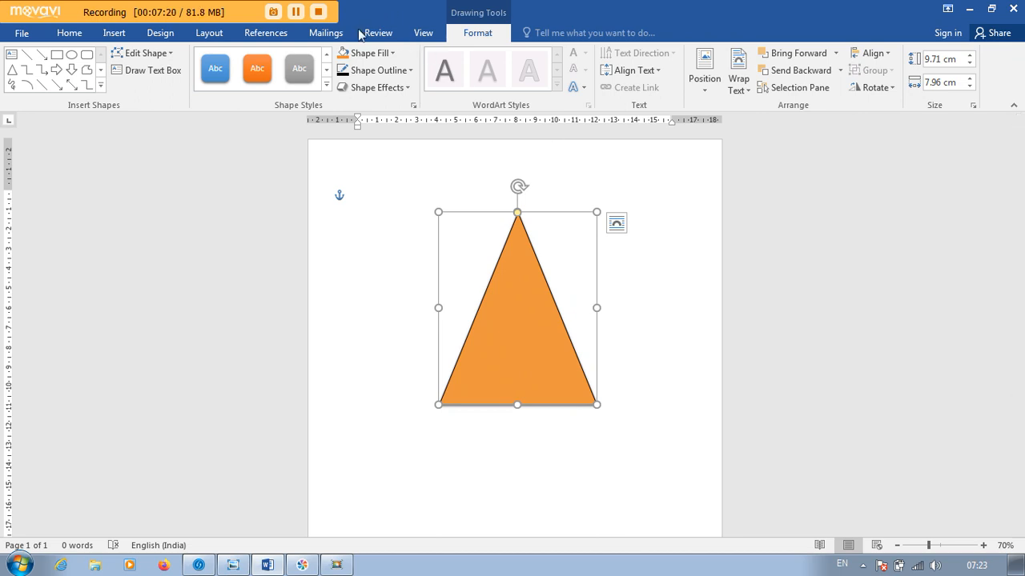
Fill the triangle with the Tulips picture from the Sample Pictures folder, working offline
{"action": "left_click", "coordinate": [366, 53]}
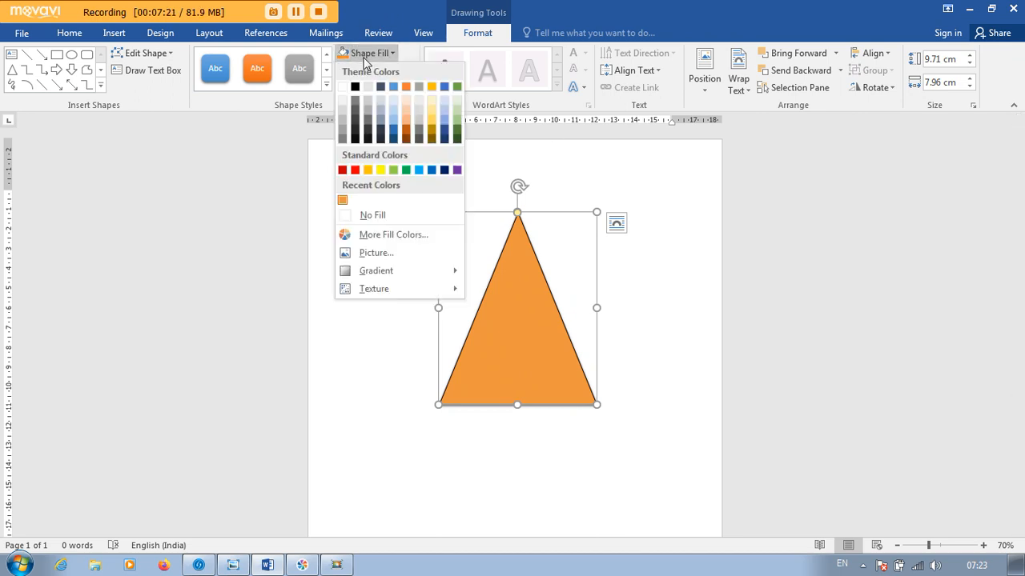
{"action": "left_click", "coordinate": [377, 253]}
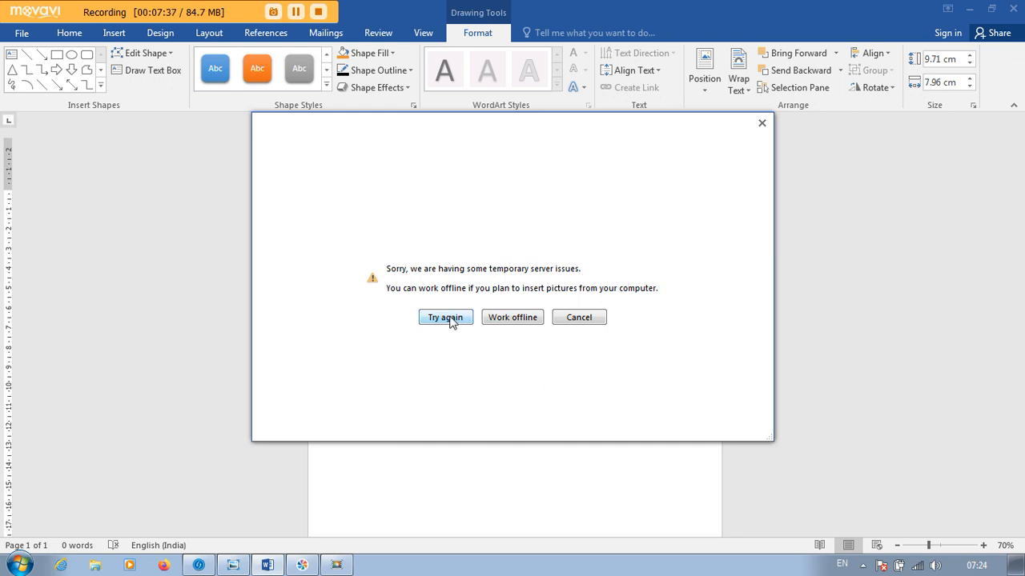
{"action": "left_click", "coordinate": [512, 317]}
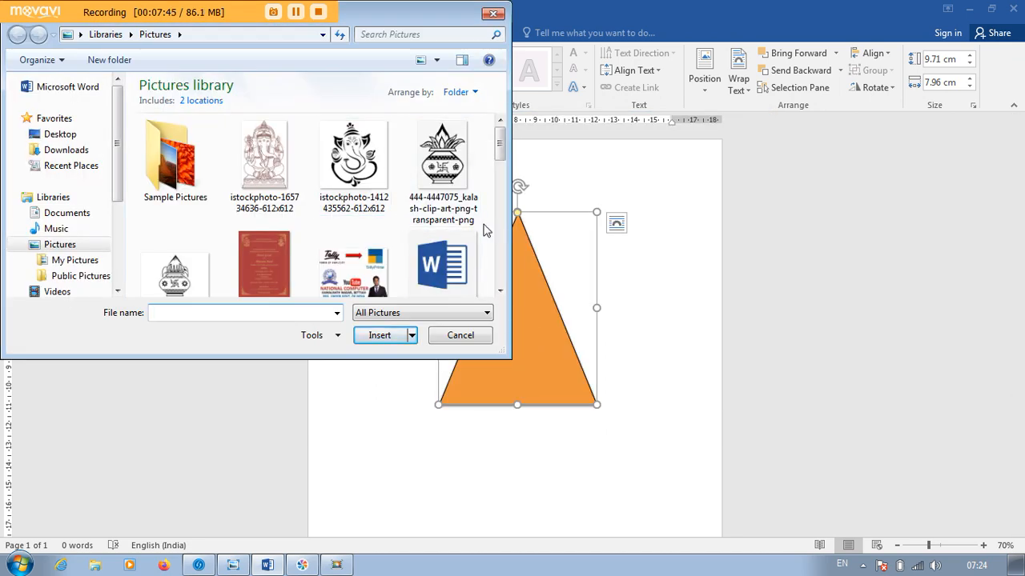
{"action": "double_click", "coordinate": [178, 165]}
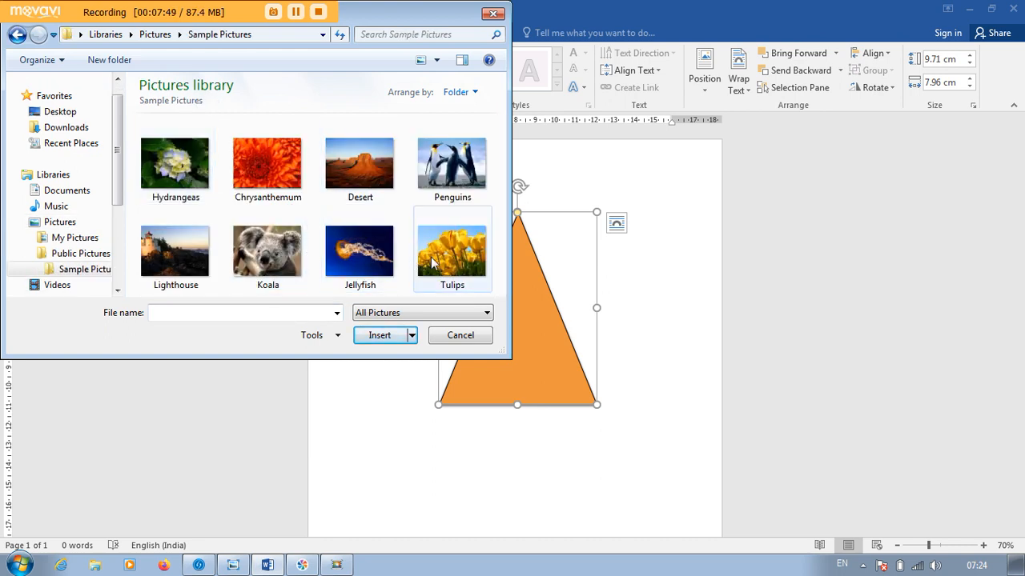
{"action": "left_click", "coordinate": [422, 264]}
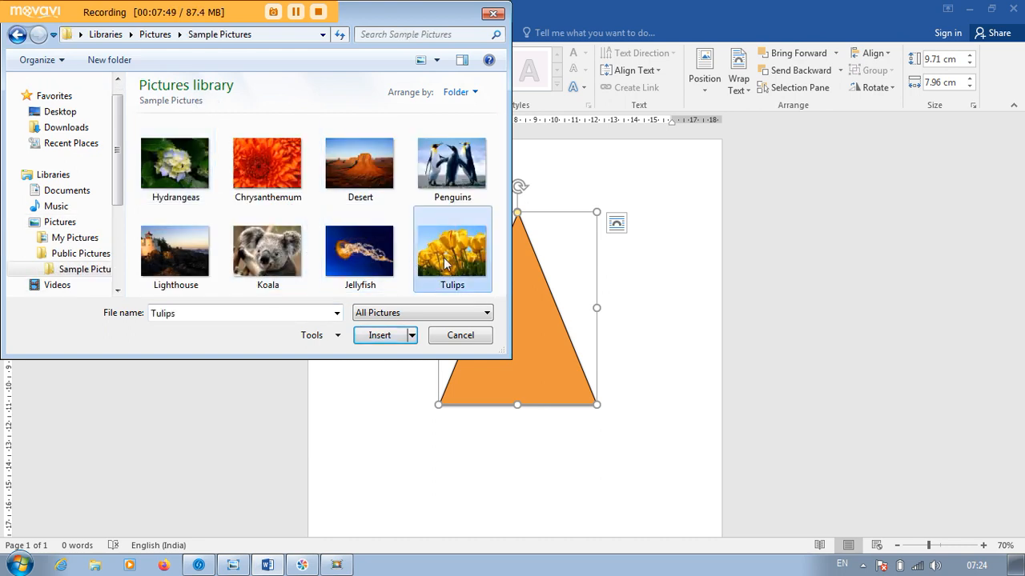
{"action": "left_click", "coordinate": [381, 336]}
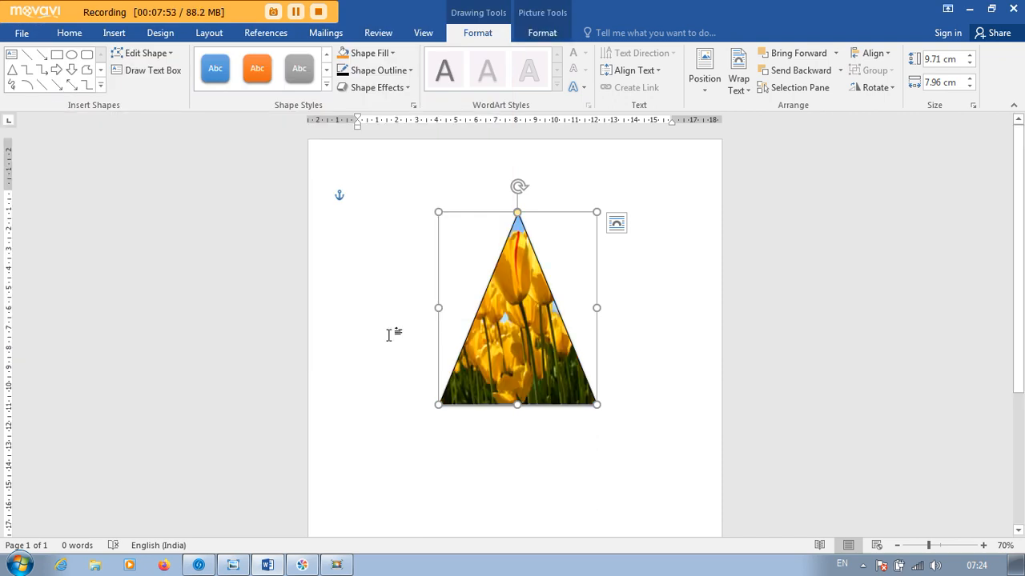
Switch the triangle to a gradient fill and apply the gold preset gradient from the second row
{"action": "left_click", "coordinate": [382, 51]}
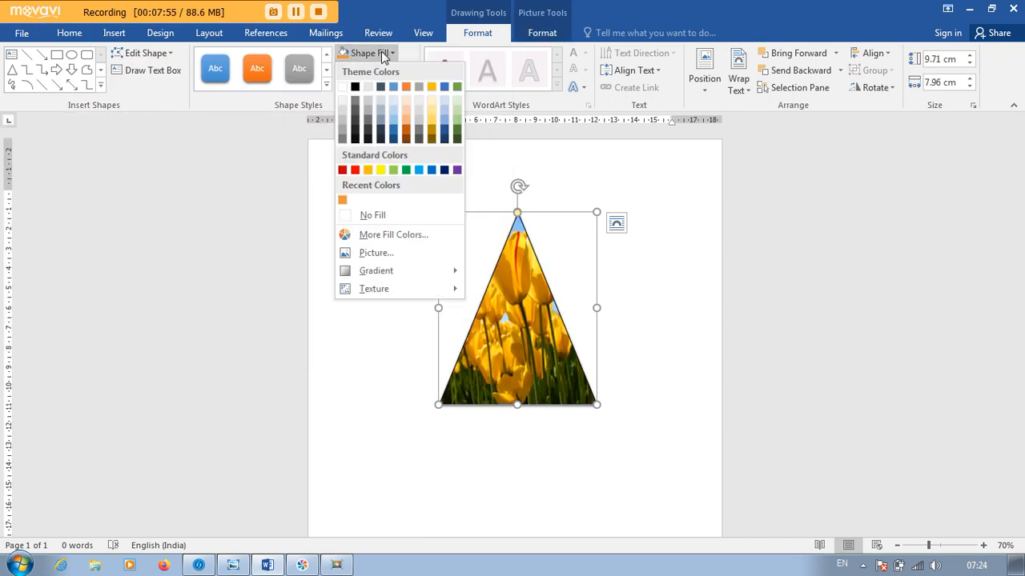
{"action": "mouse_move", "coordinate": [393, 279]}
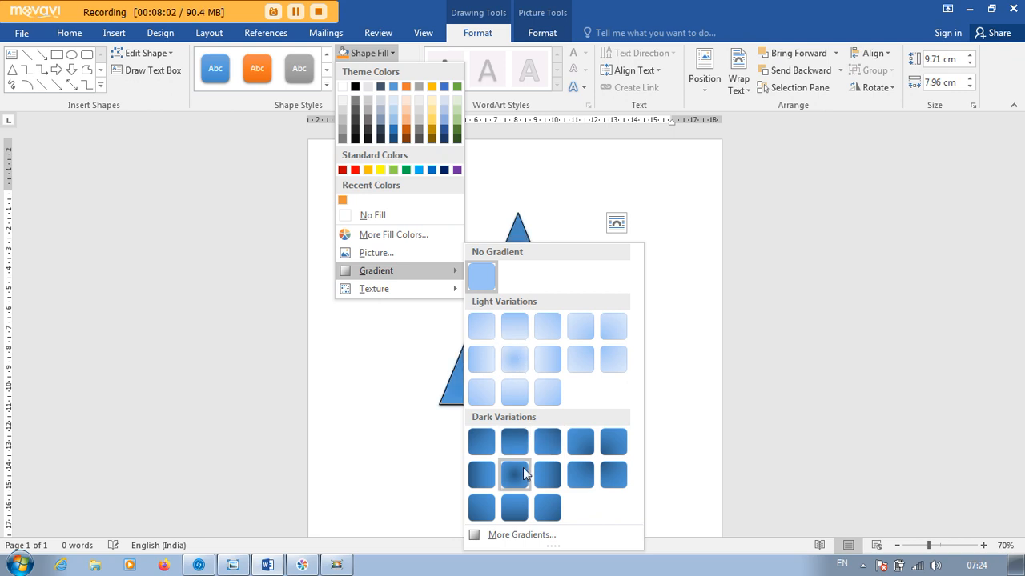
{"action": "left_click", "coordinate": [521, 535]}
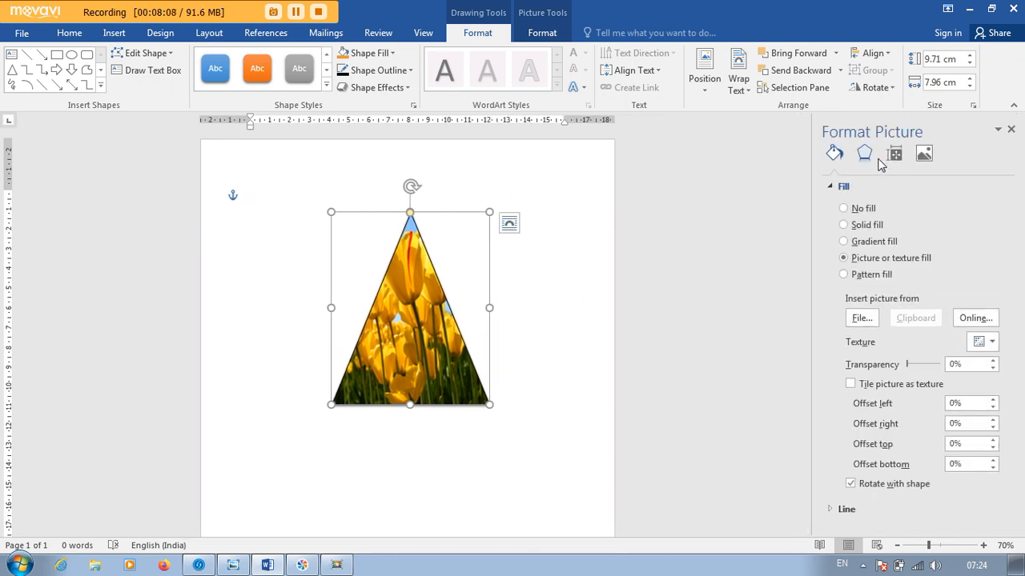
{"action": "left_click", "coordinate": [870, 242]}
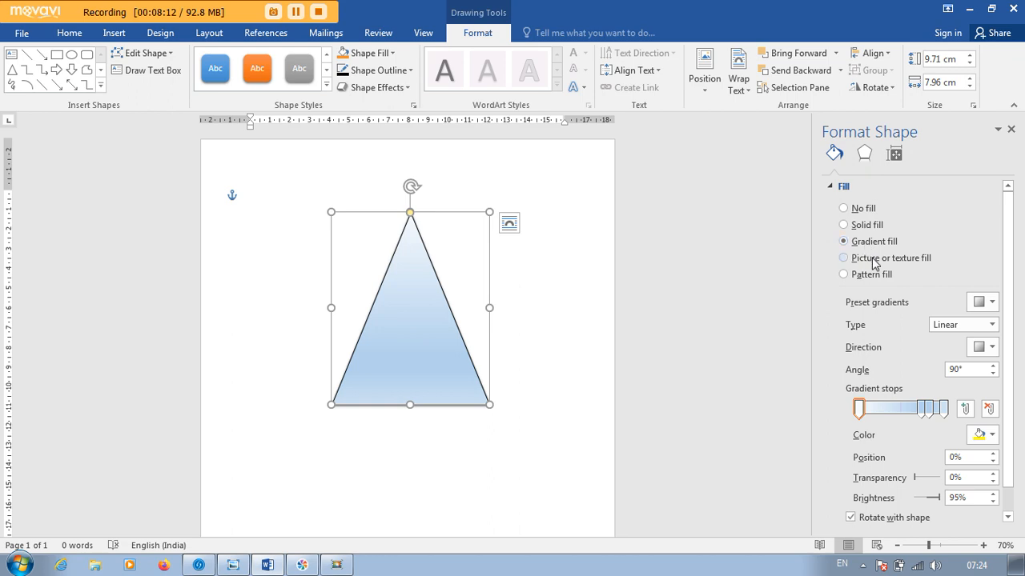
{"action": "left_click", "coordinate": [993, 311]}
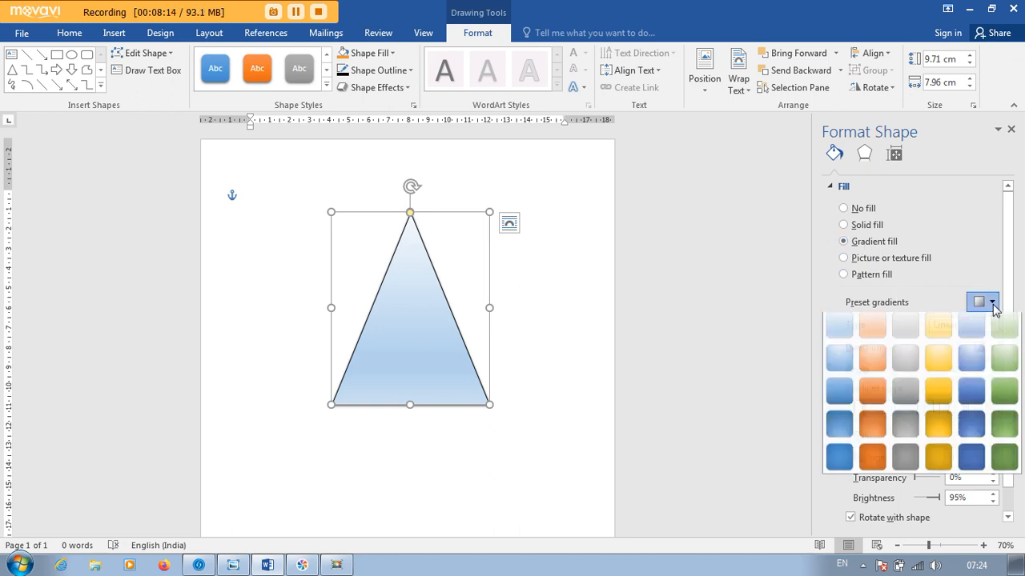
{"action": "left_click", "coordinate": [948, 369]}
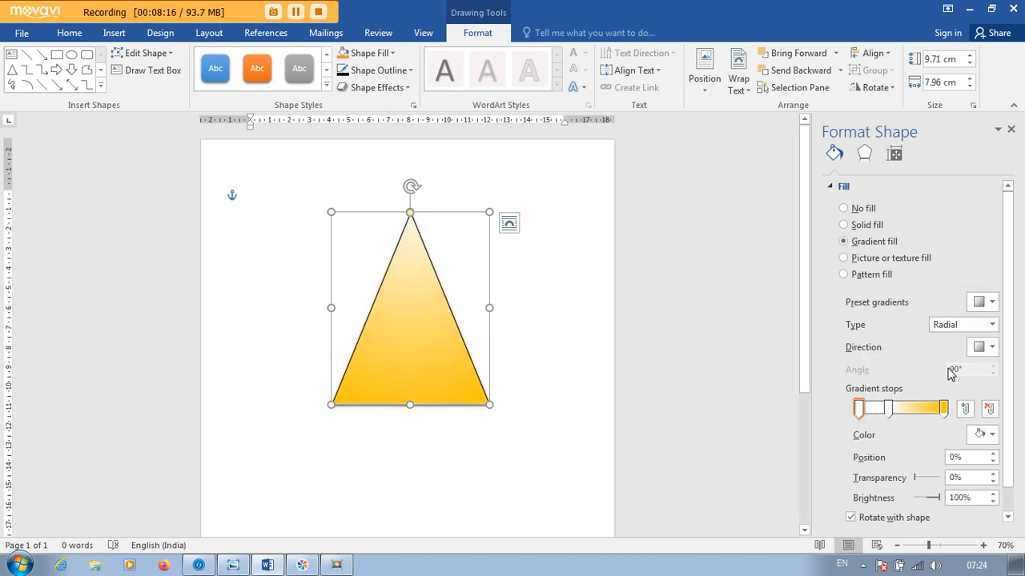
Set the gradient type to Linear with a downward direction running from white to gold
{"action": "left_click", "coordinate": [992, 325]}
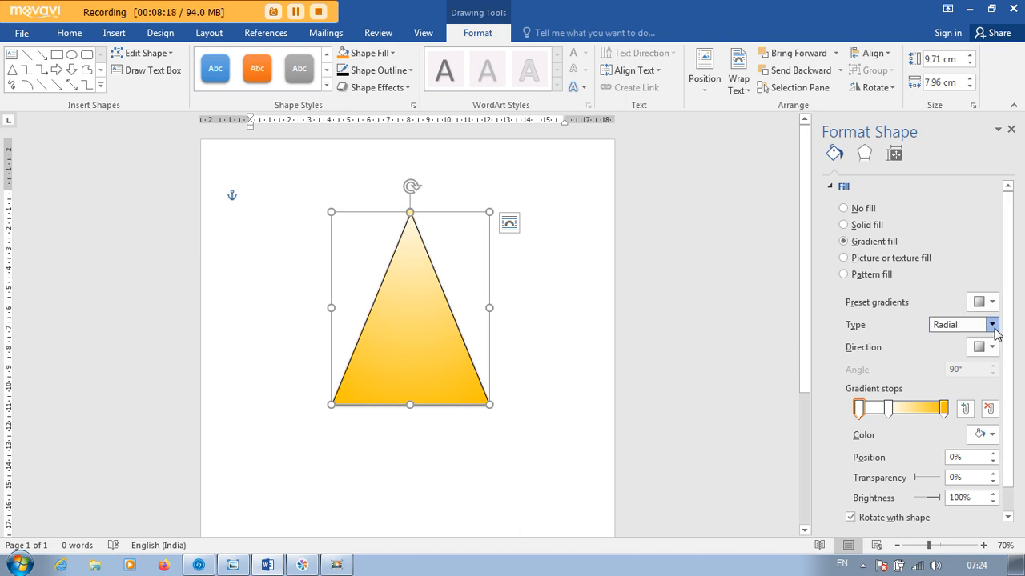
{"action": "left_click", "coordinate": [961, 339]}
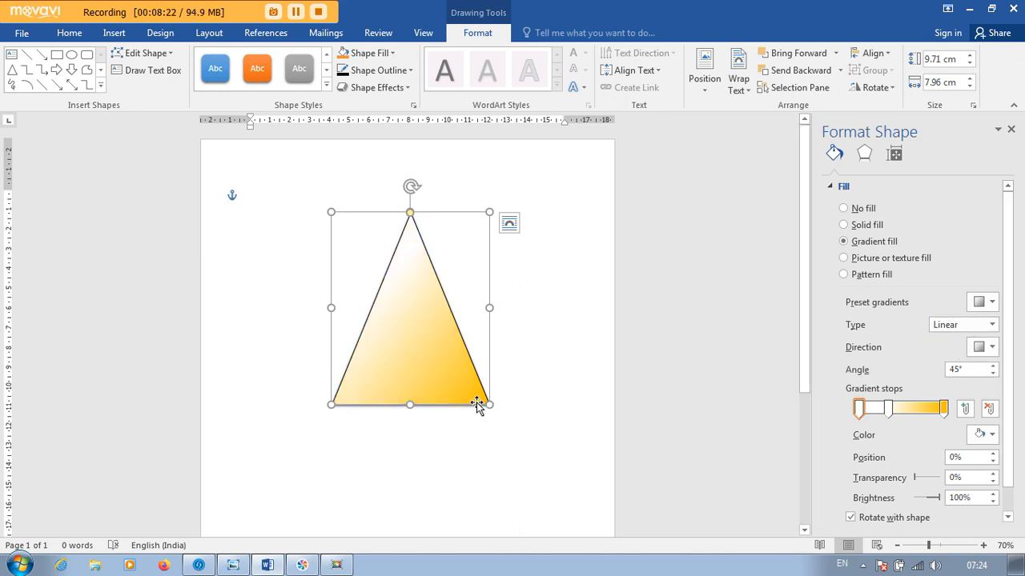
{"action": "left_click", "coordinate": [992, 347]}
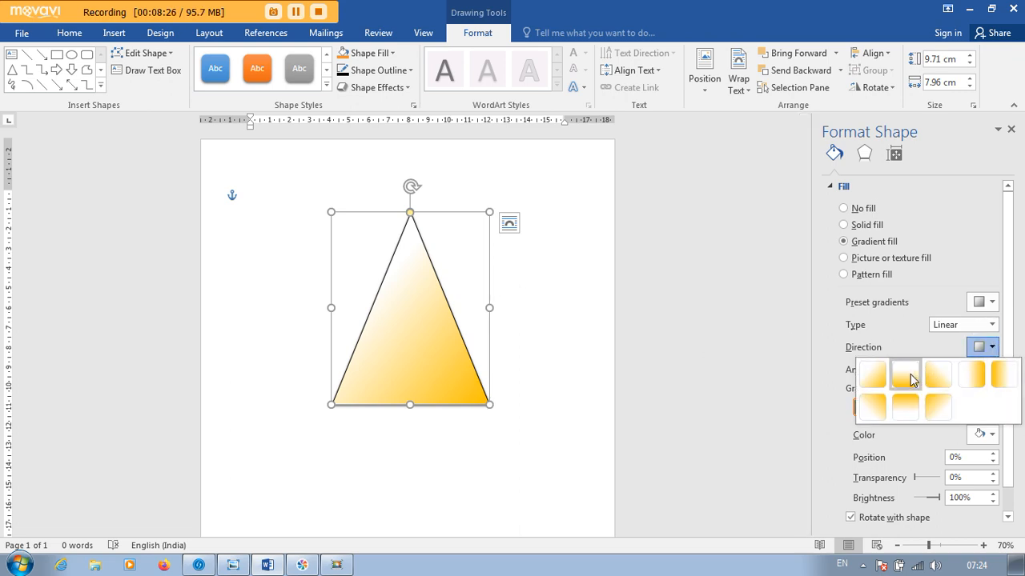
{"action": "left_click", "coordinate": [911, 377]}
Try the Rectangular gradient type and set the triangle's gradient type to Path
{"action": "left_click", "coordinate": [992, 325]}
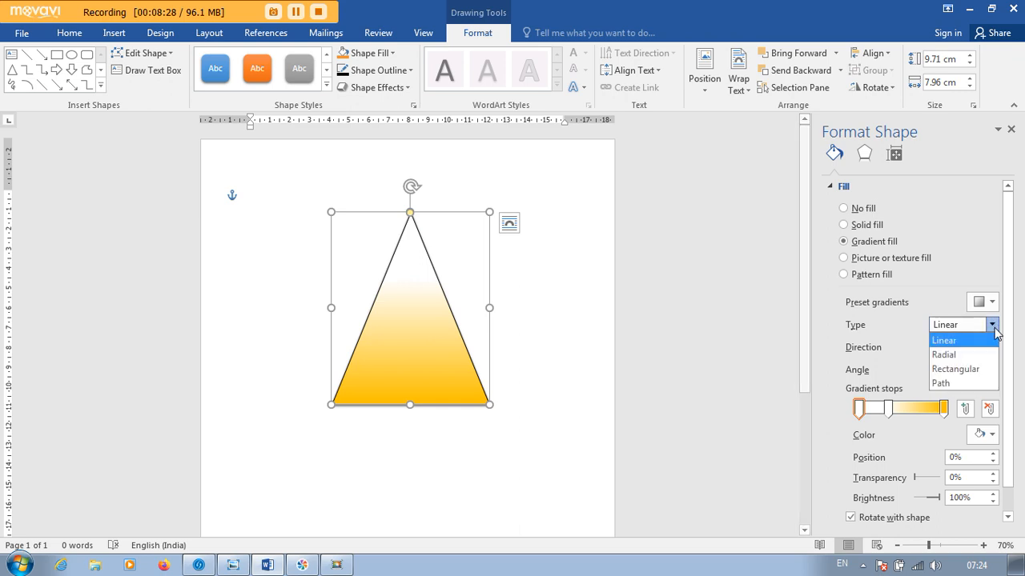
{"action": "left_click", "coordinate": [978, 369]}
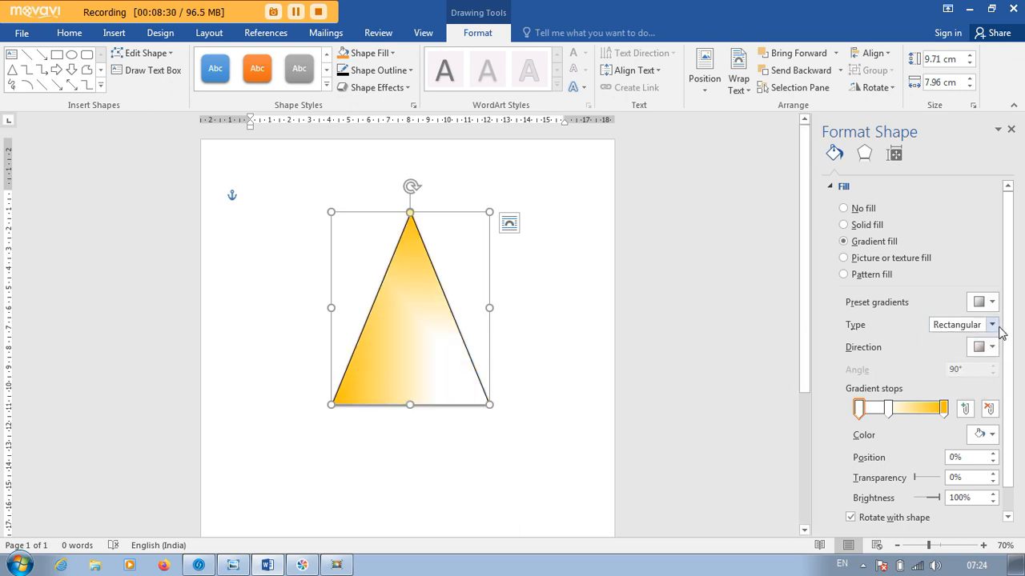
{"action": "left_click", "coordinate": [993, 325]}
{"action": "left_click", "coordinate": [961, 381]}
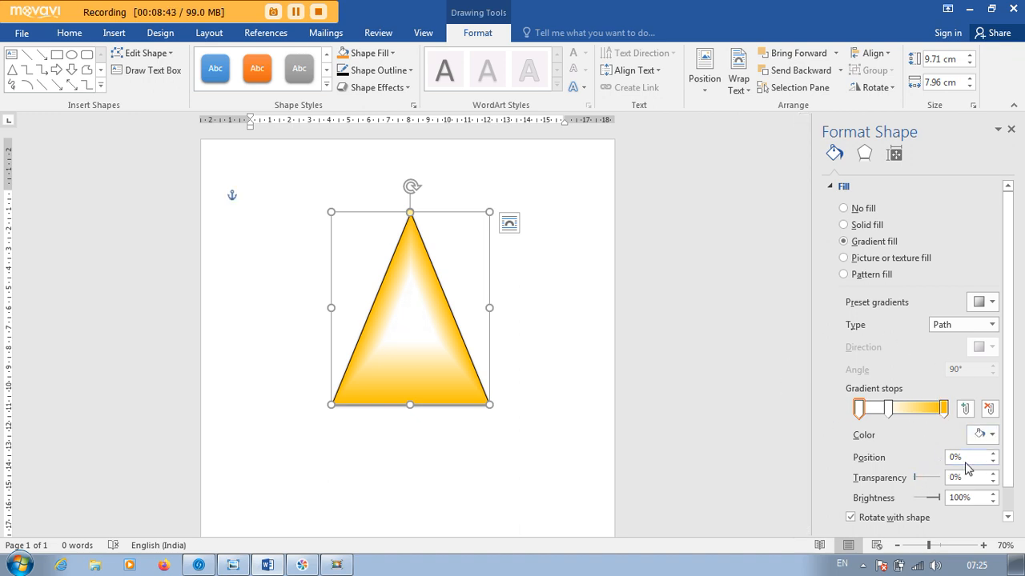
Move the first gradient stop inward by raising its position percentage
{"action": "left_click", "coordinate": [993, 453]}
{"action": "left_click", "coordinate": [992, 454]}
{"action": "left_click", "coordinate": [992, 454]}
{"action": "left_click", "coordinate": [993, 454]}
{"action": "left_click", "coordinate": [993, 454]}
{"action": "left_click", "coordinate": [993, 454]}
{"action": "left_click", "coordinate": [992, 454]}
{"action": "left_click", "coordinate": [992, 454]}
{"action": "left_click", "coordinate": [993, 454]}
{"action": "left_click", "coordinate": [993, 454]}
{"action": "left_click", "coordinate": [992, 454]}
{"action": "left_click", "coordinate": [992, 454]}
{"action": "left_click", "coordinate": [992, 454]}
Select the last gradient stop and return the first gradient stop to the 0% position
{"action": "left_click", "coordinate": [943, 408]}
{"action": "mouse_move", "coordinate": [943, 408]}
{"action": "left_mouse_down"}
{"action": "mouse_move", "coordinate": [907, 415]}
{"action": "mouse_move", "coordinate": [953, 424]}
{"action": "left_mouse_up"}
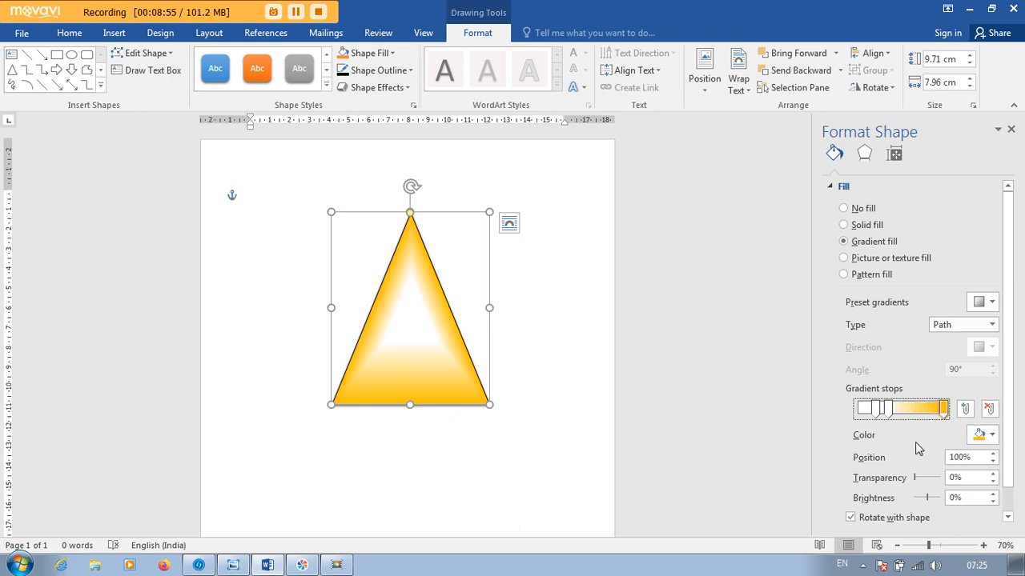
{"action": "left_click_drag", "start_coordinate": [877, 413], "coordinate": [858, 414]}
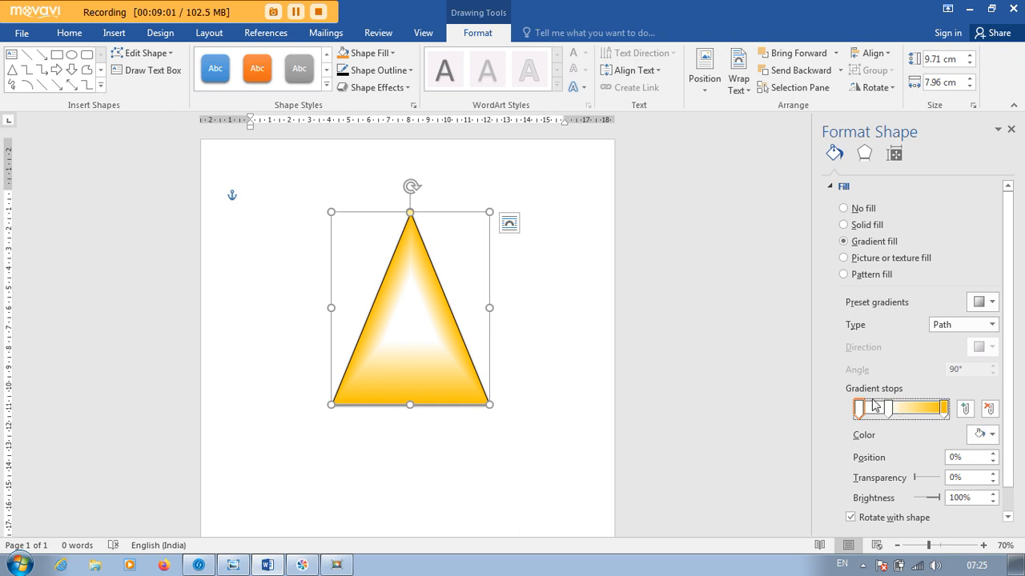
Recolour the first gradient stop at 0% to the standard green
{"action": "left_click", "coordinate": [943, 409]}
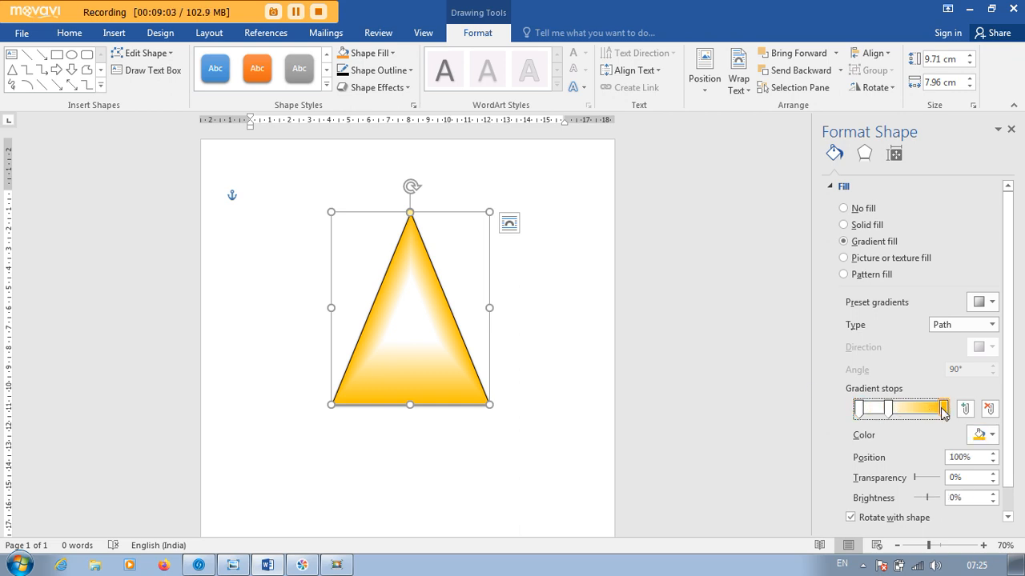
{"action": "left_click", "coordinate": [859, 410]}
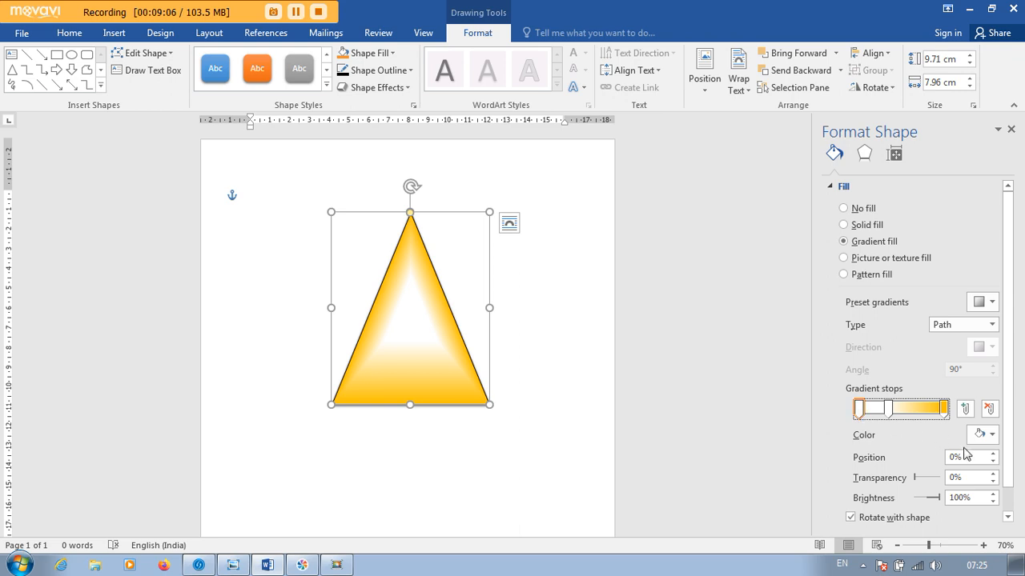
{"action": "left_click", "coordinate": [992, 435]}
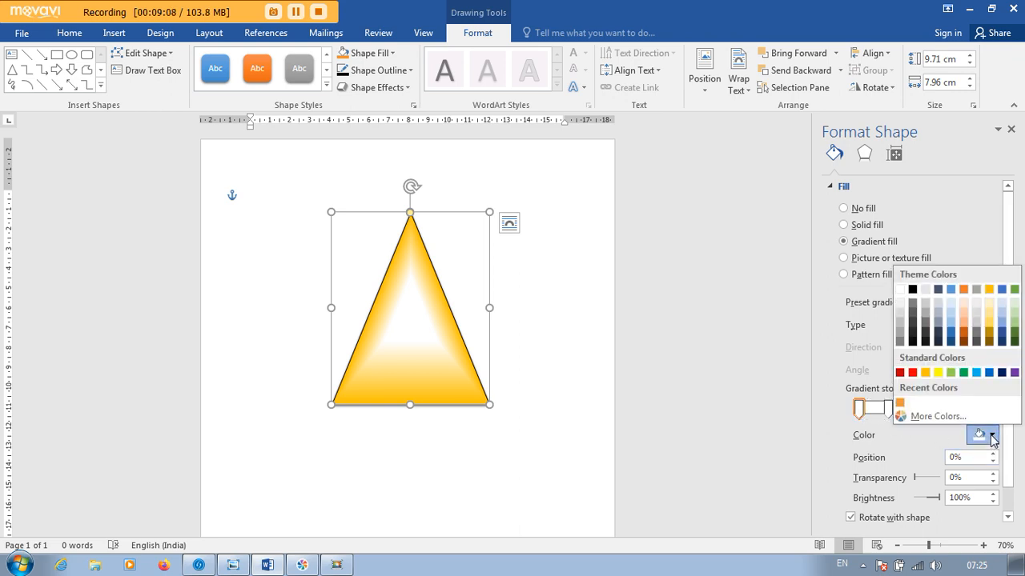
{"action": "left_click", "coordinate": [965, 372]}
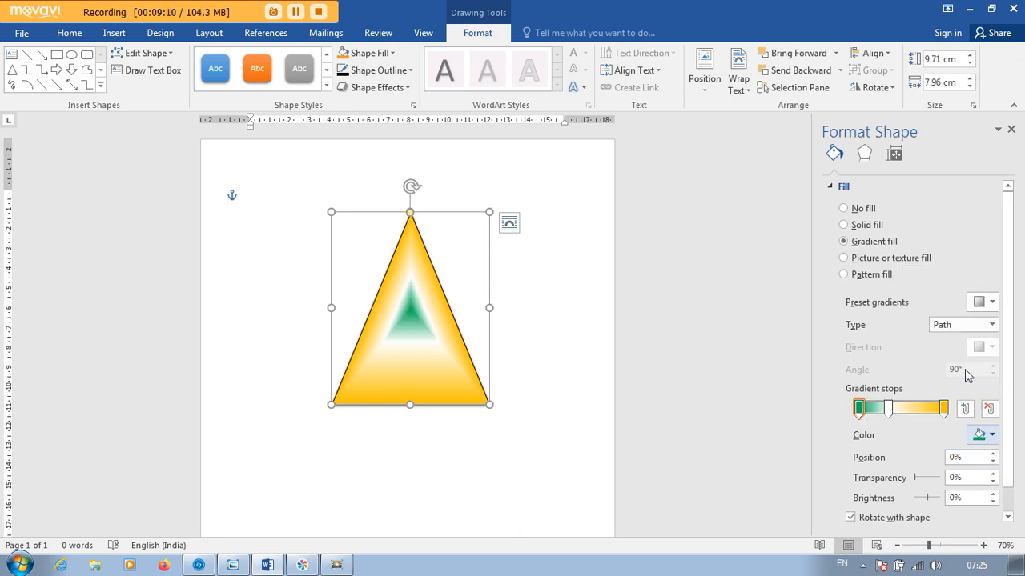
Move the middle white gradient stop toward the gold end and recolour the last stop to the theme orange
{"action": "left_click_drag", "start_coordinate": [888, 410], "coordinate": [907, 415]}
{"action": "left_click", "coordinate": [943, 410]}
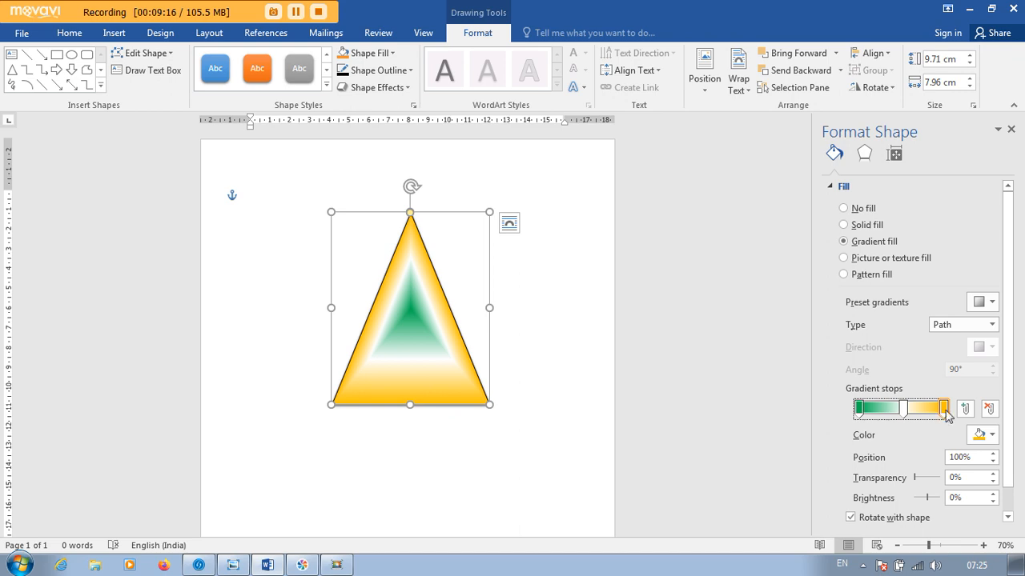
{"action": "left_click", "coordinate": [982, 434]}
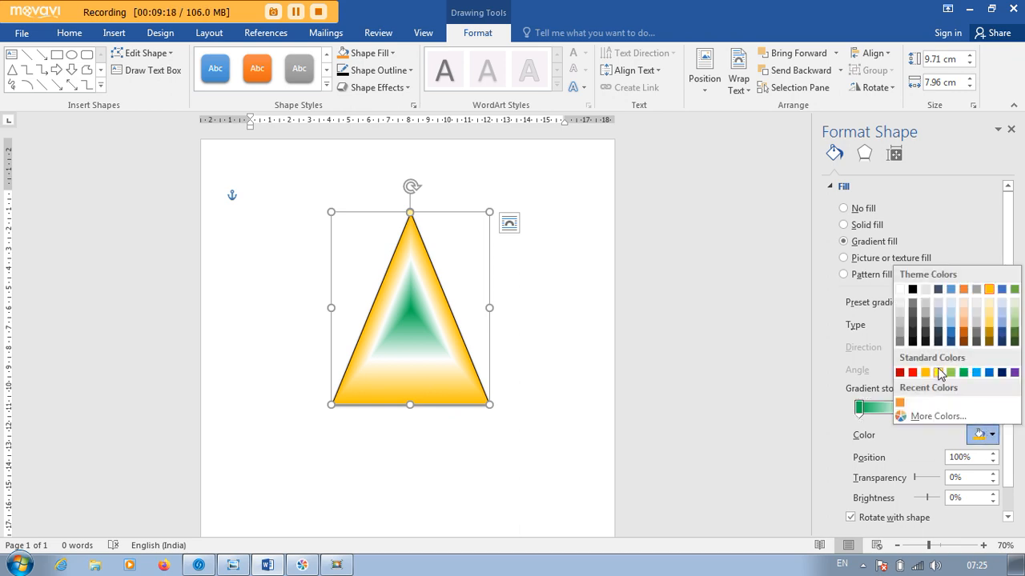
{"action": "left_click", "coordinate": [964, 290]}
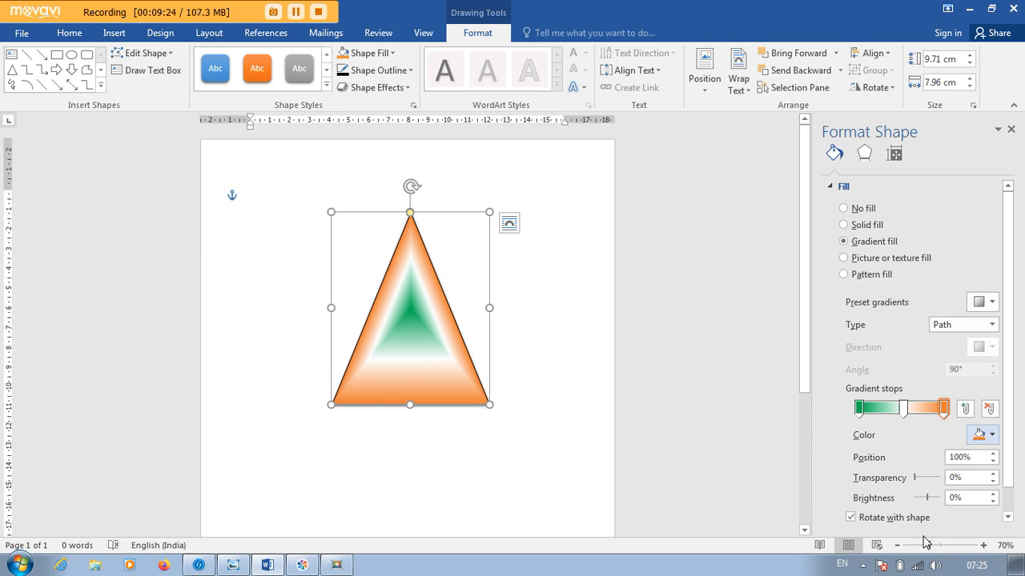
Add a gradient stop at 74% and colour it with the standard Blue
{"action": "left_click", "coordinate": [923, 410]}
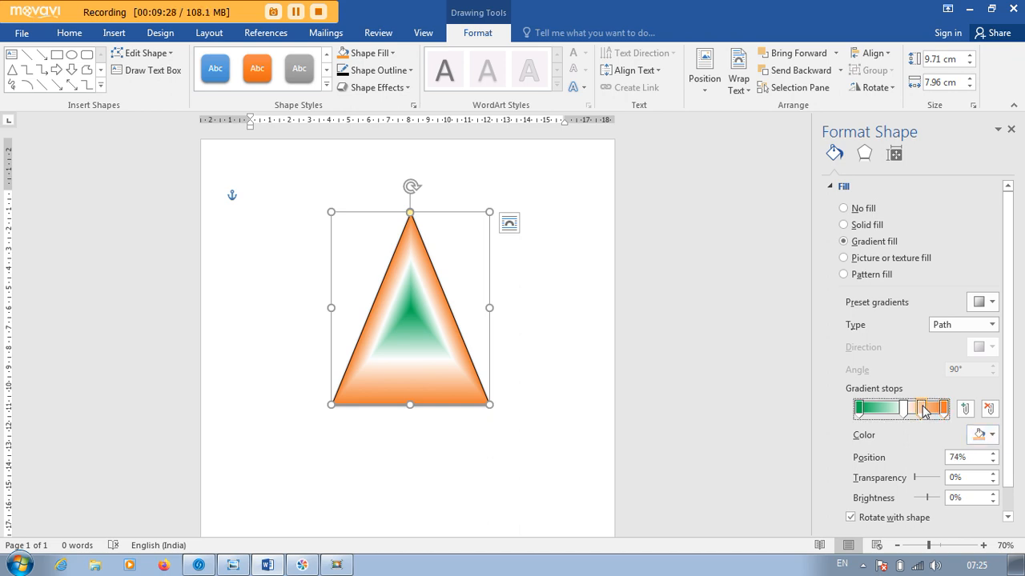
{"action": "left_click", "coordinate": [985, 435]}
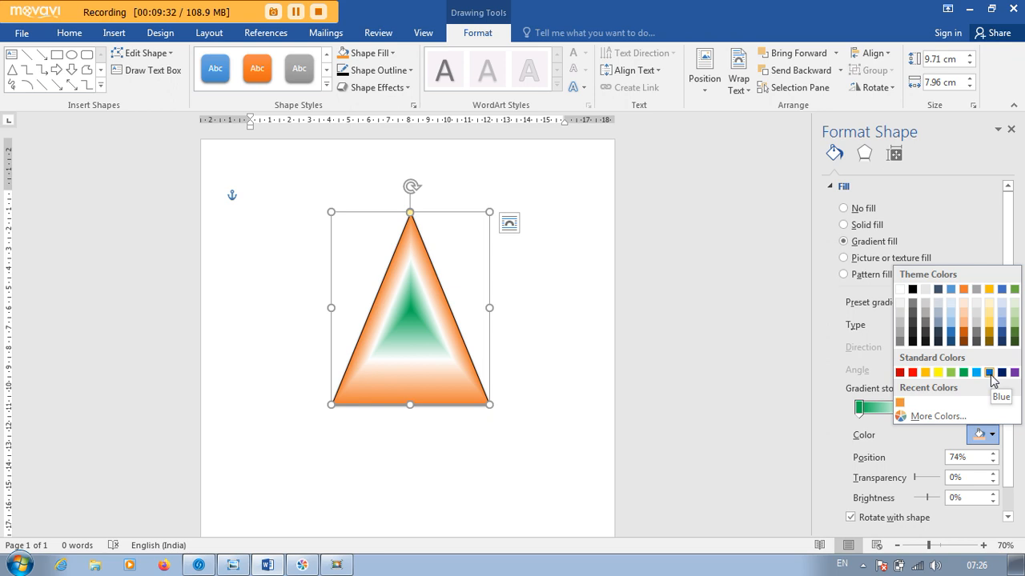
{"action": "left_click", "coordinate": [990, 373]}
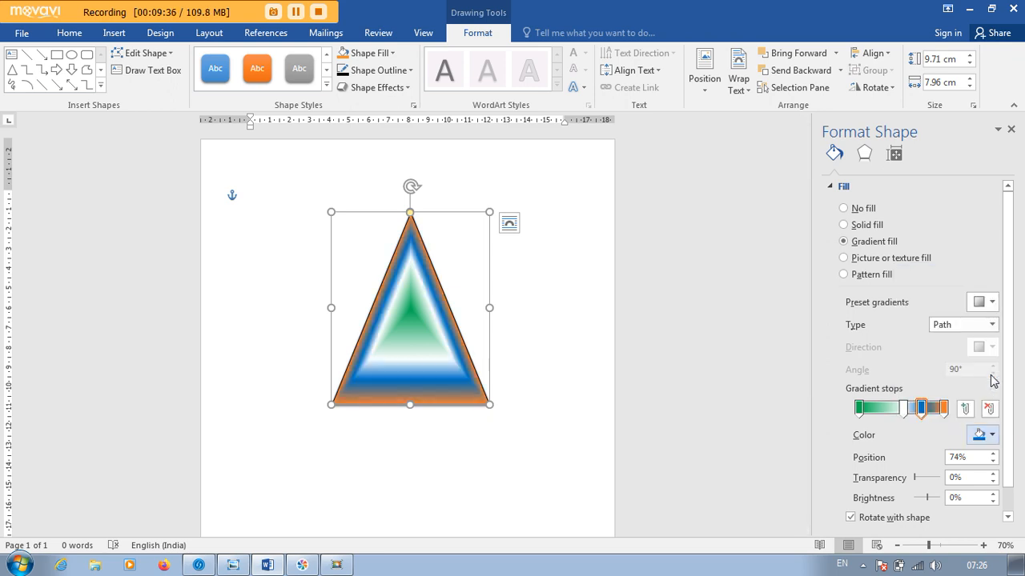
Add a gradient stop at 23%, colour it dark red and close the shape formatting settings
{"action": "left_click", "coordinate": [879, 411]}
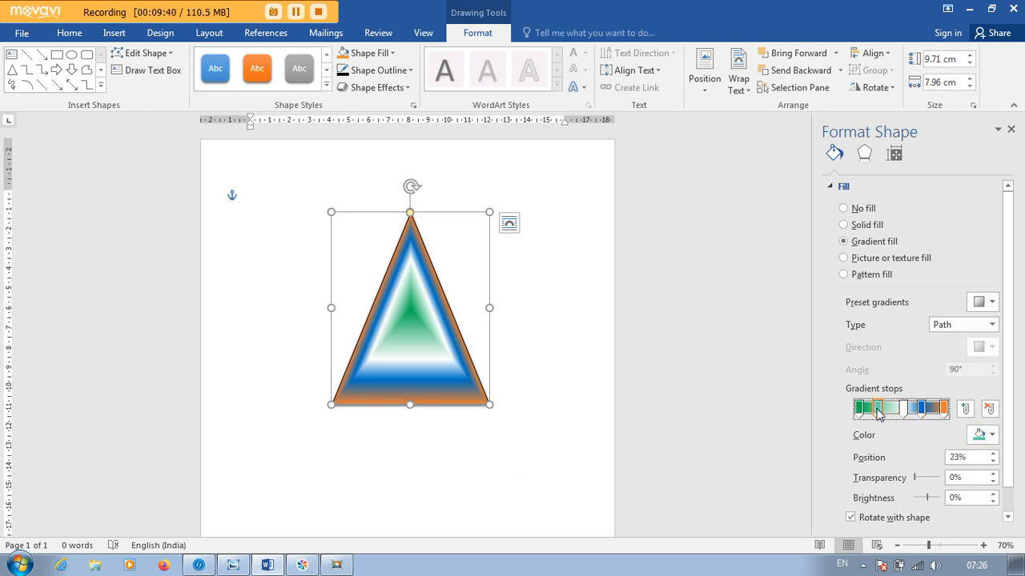
{"action": "left_click", "coordinate": [991, 436]}
{"action": "left_click", "coordinate": [901, 373]}
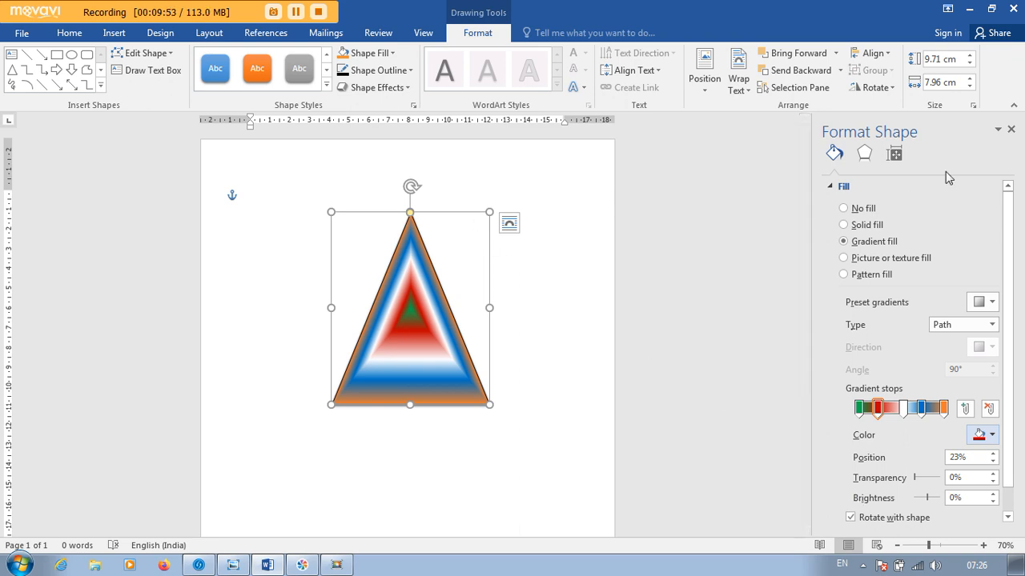
{"action": "left_click", "coordinate": [1010, 131]}
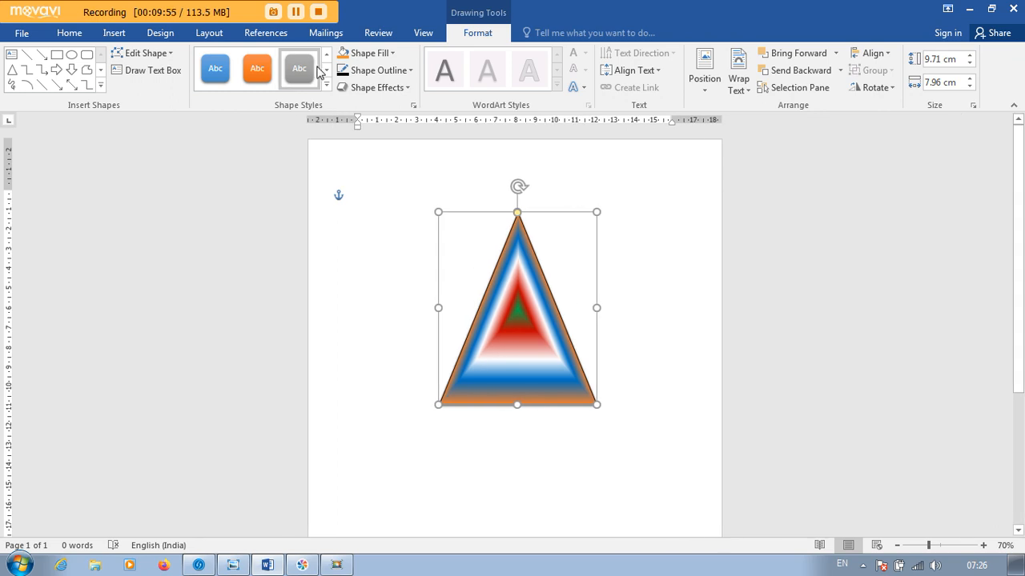
Fill the triangle with the brown crumpled-paper texture
{"action": "left_click", "coordinate": [393, 56]}
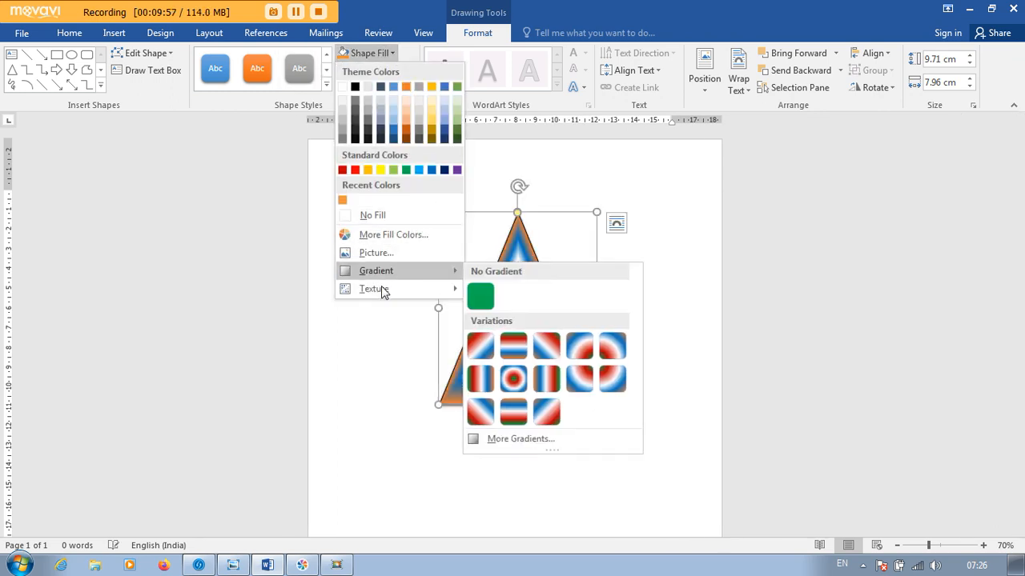
{"action": "mouse_move", "coordinate": [381, 292]}
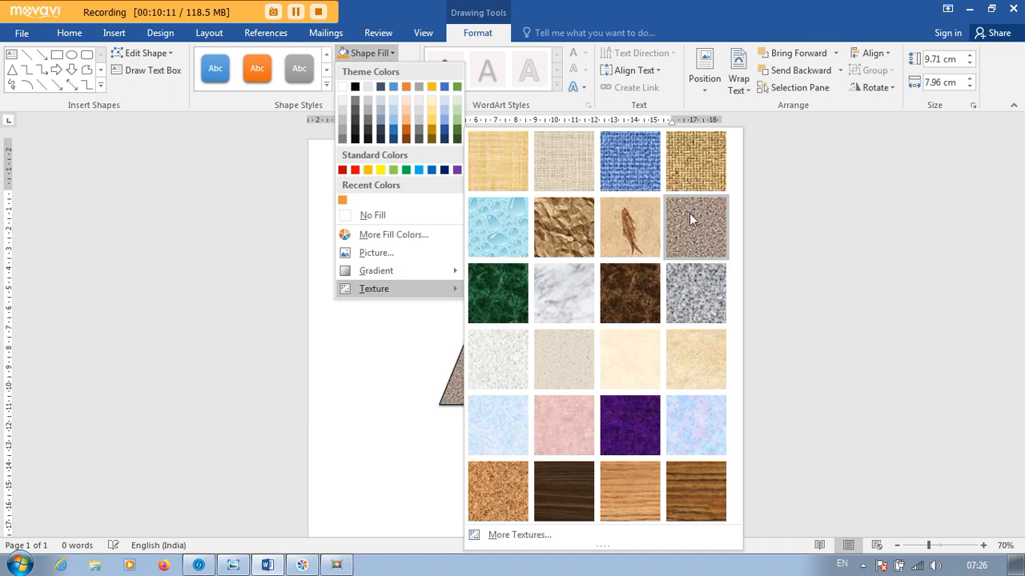
{"action": "left_click", "coordinate": [587, 236]}
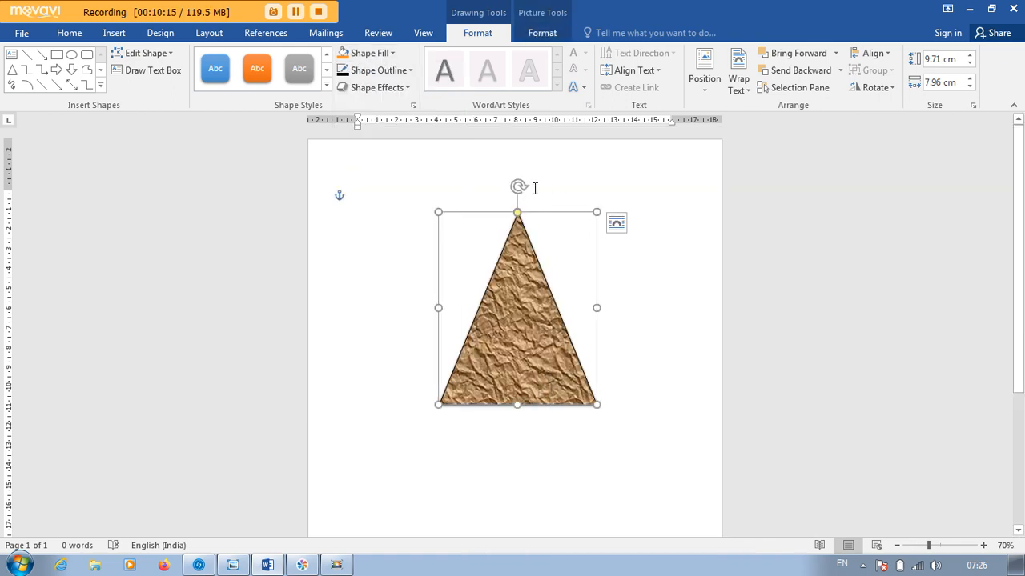
{"action": "left_click", "coordinate": [356, 55]}
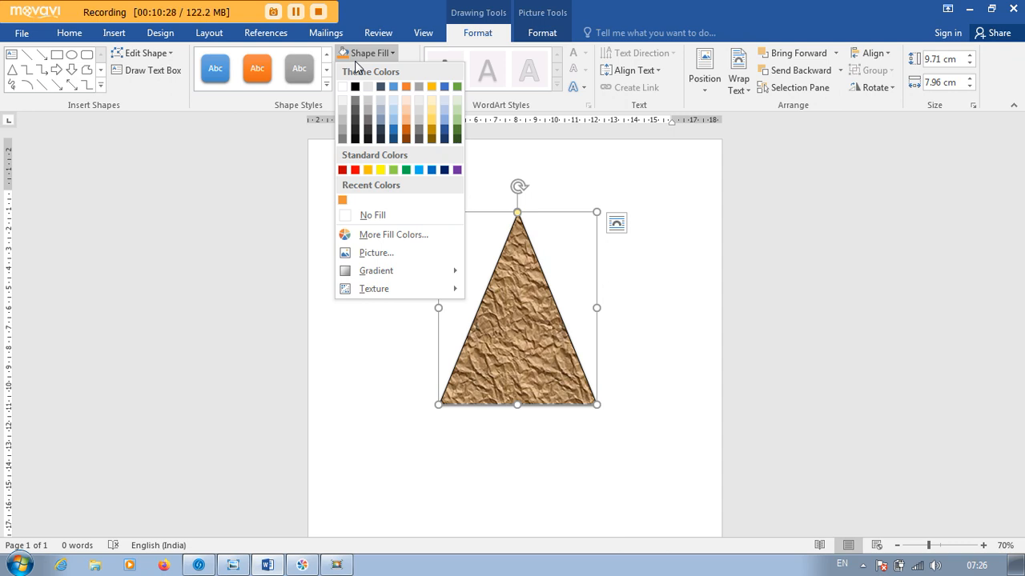
{"action": "left_click", "coordinate": [360, 54]}
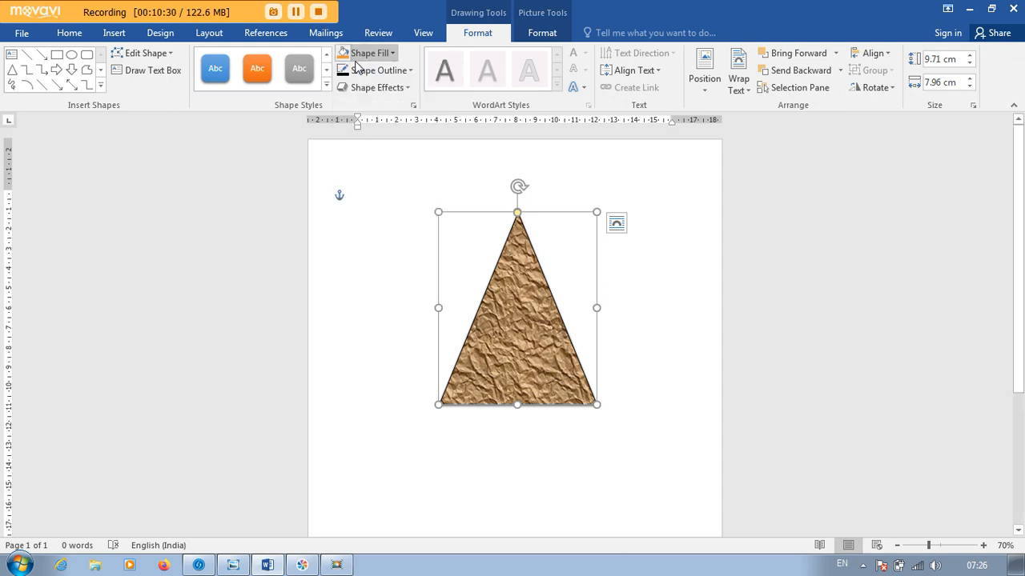
Give the triangle a light blue outline with a weight of 6 pt
{"action": "left_click", "coordinate": [374, 71]}
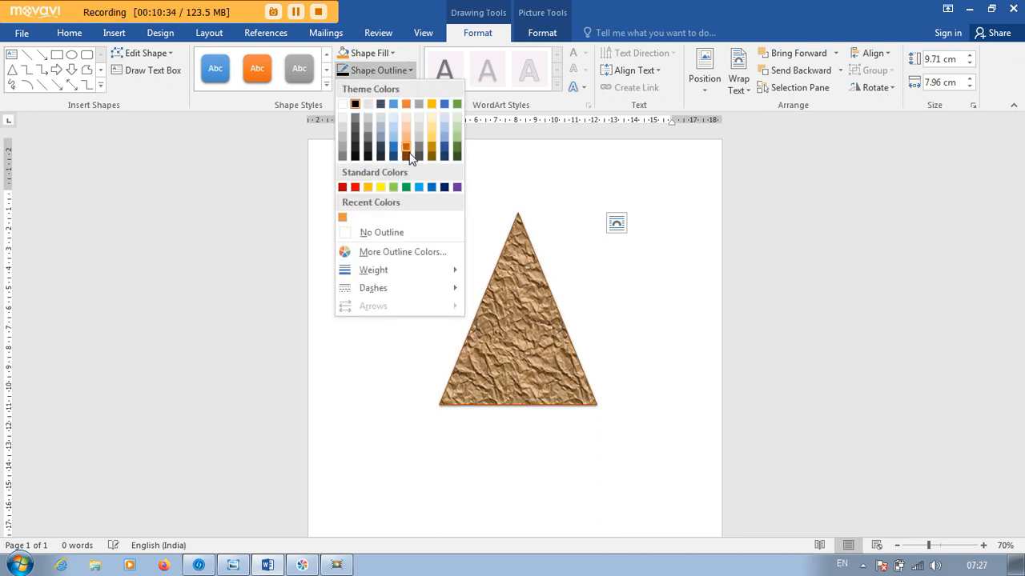
{"action": "left_click", "coordinate": [419, 187]}
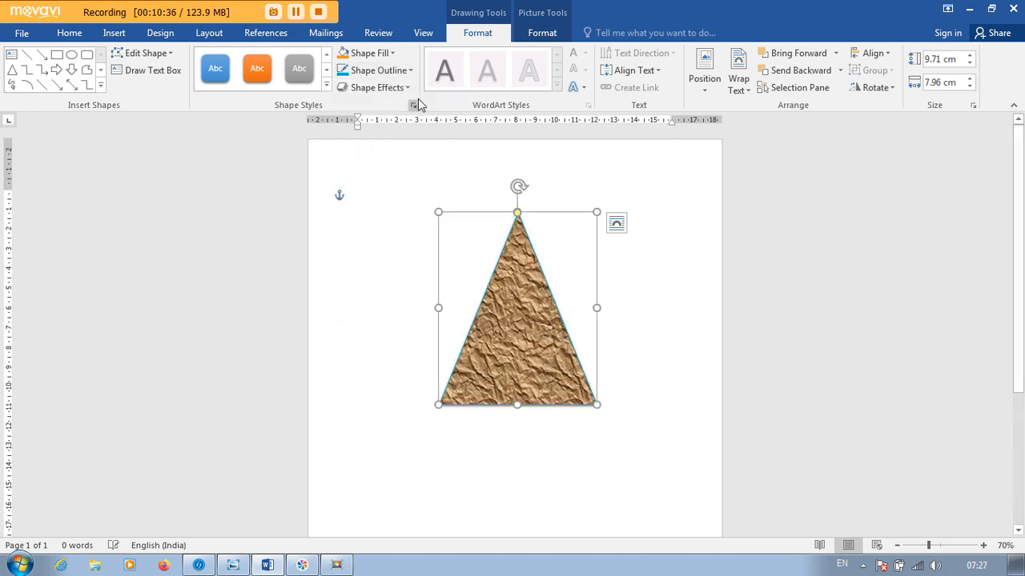
{"action": "left_click", "coordinate": [407, 71]}
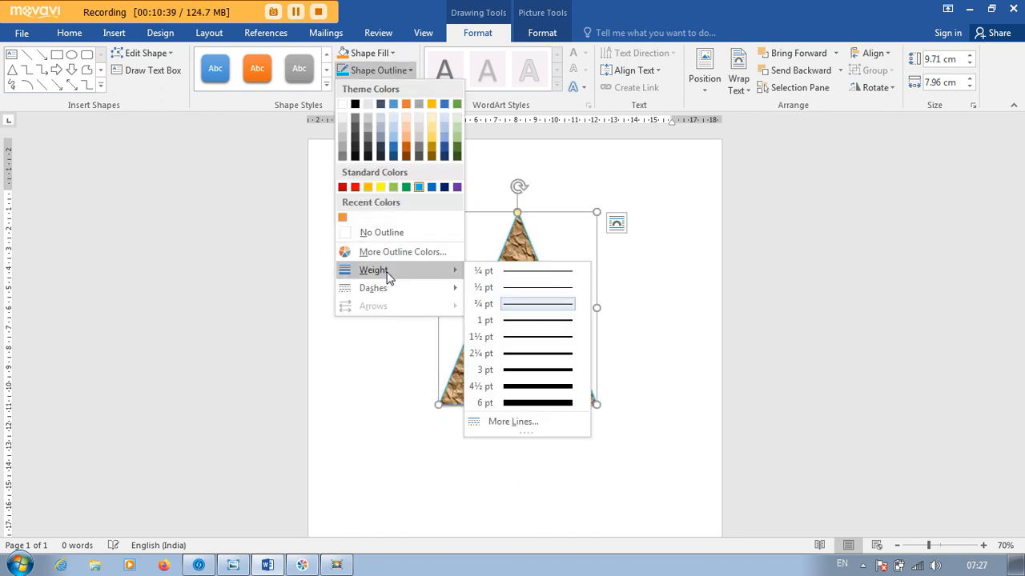
{"action": "left_click", "coordinate": [533, 405]}
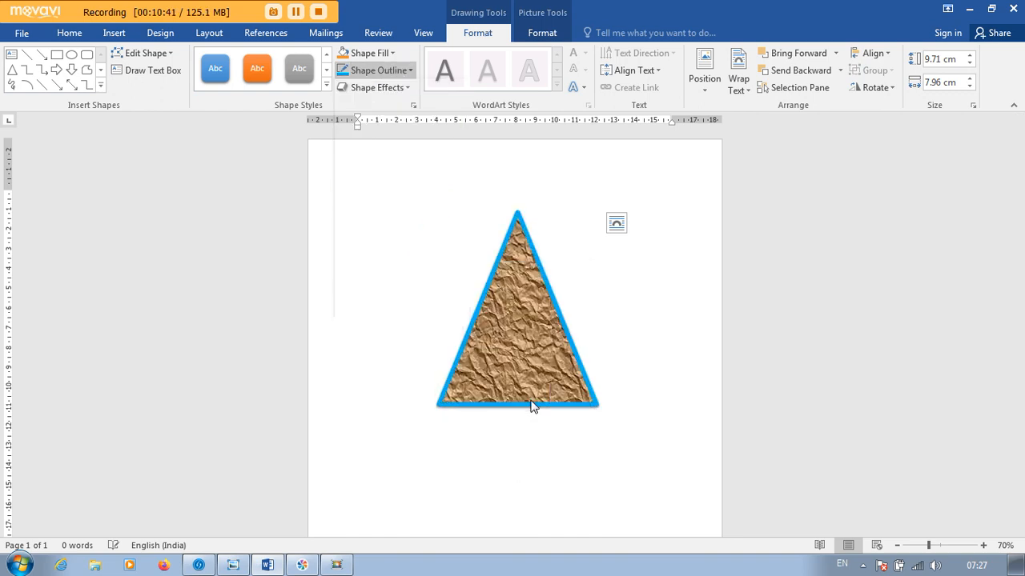
Set the triangle's outline width to 15 pt through the detailed line settings and close them
{"action": "left_click", "coordinate": [407, 70]}
{"action": "mouse_move", "coordinate": [396, 275]}
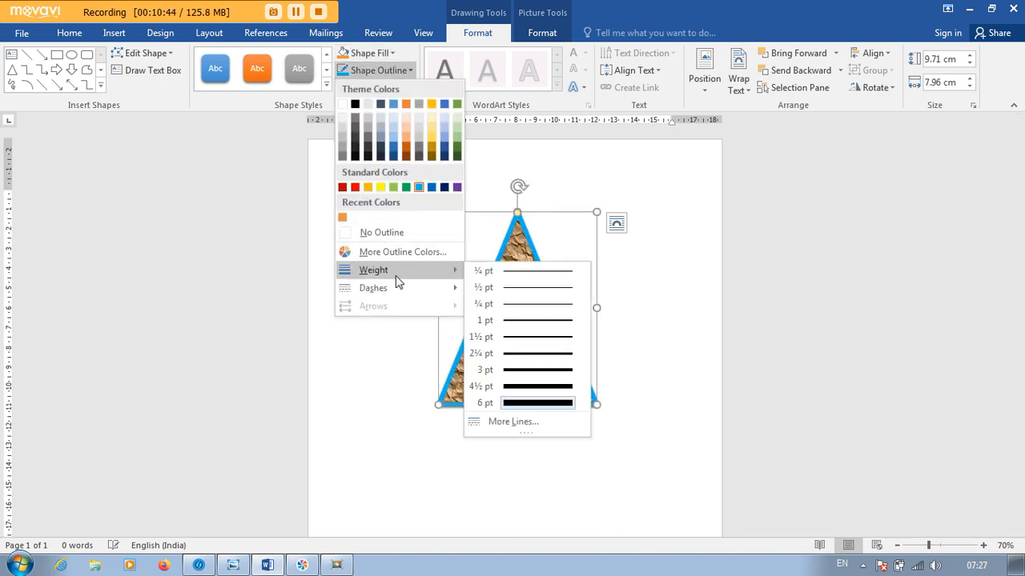
{"action": "left_click", "coordinate": [517, 421]}
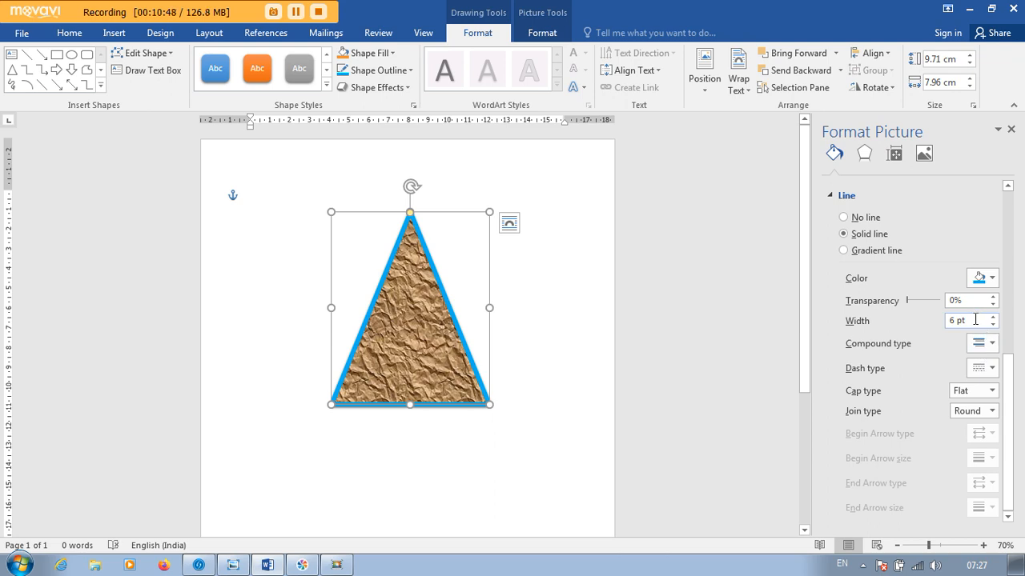
{"action": "left_click", "coordinate": [975, 319]}
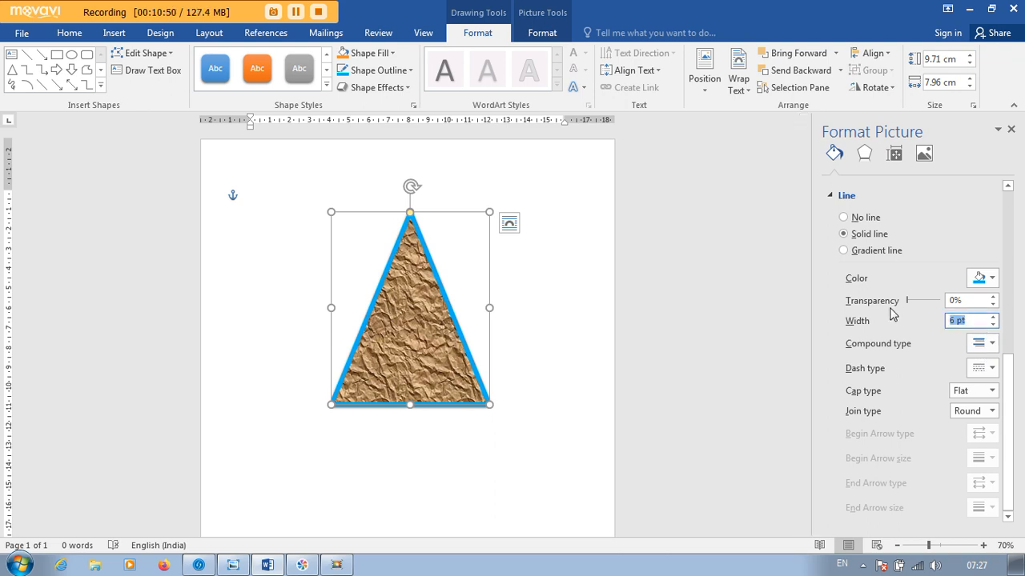
{"action": "type", "text": "15"}
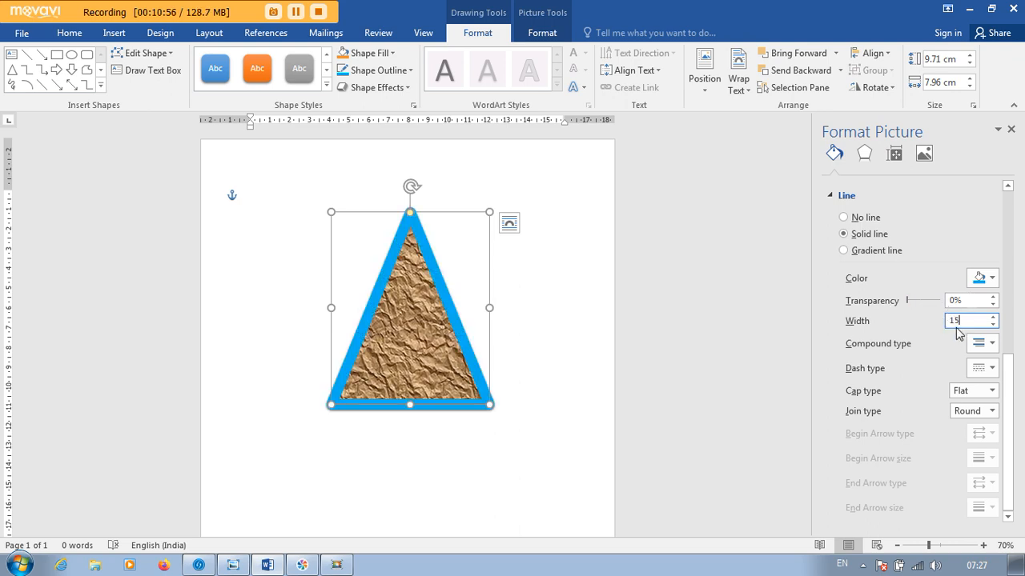
{"action": "left_click", "coordinate": [1011, 129]}
Preview dash styles for the outline and apply a darker custom blue, RGB 0, 108, 146, as its colour
{"action": "left_click", "coordinate": [398, 72]}
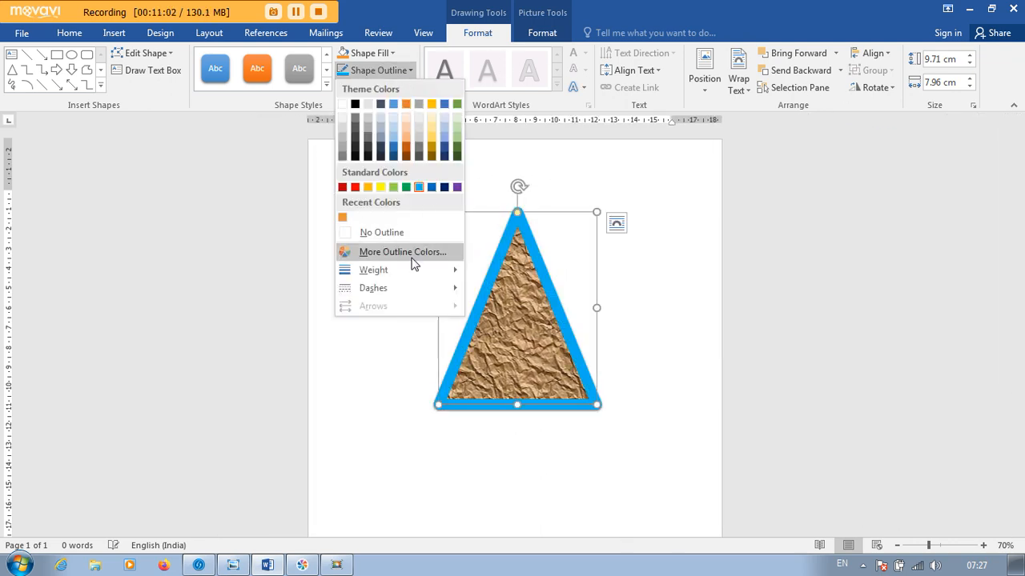
{"action": "mouse_move", "coordinate": [410, 267]}
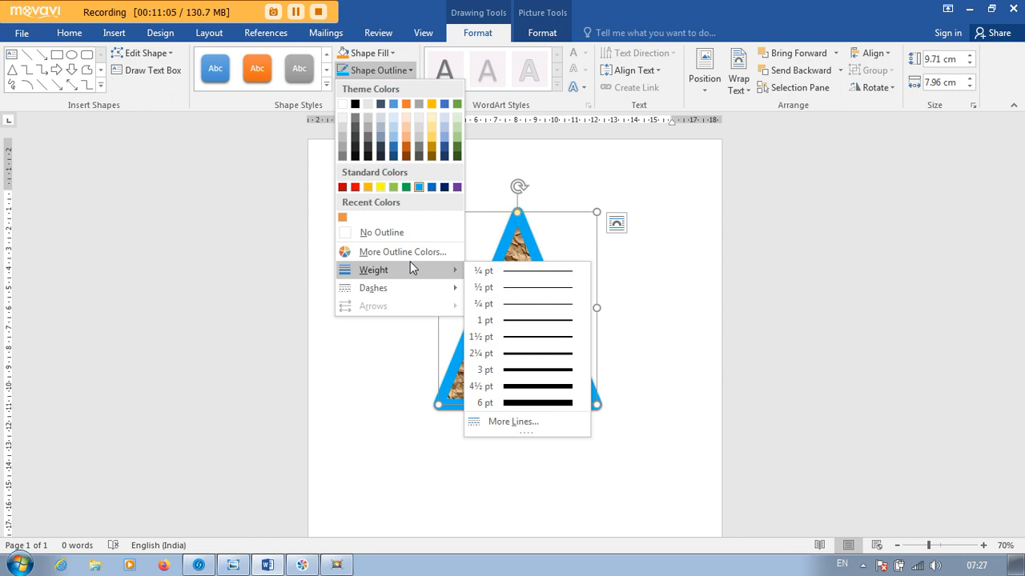
{"action": "mouse_move", "coordinate": [408, 287]}
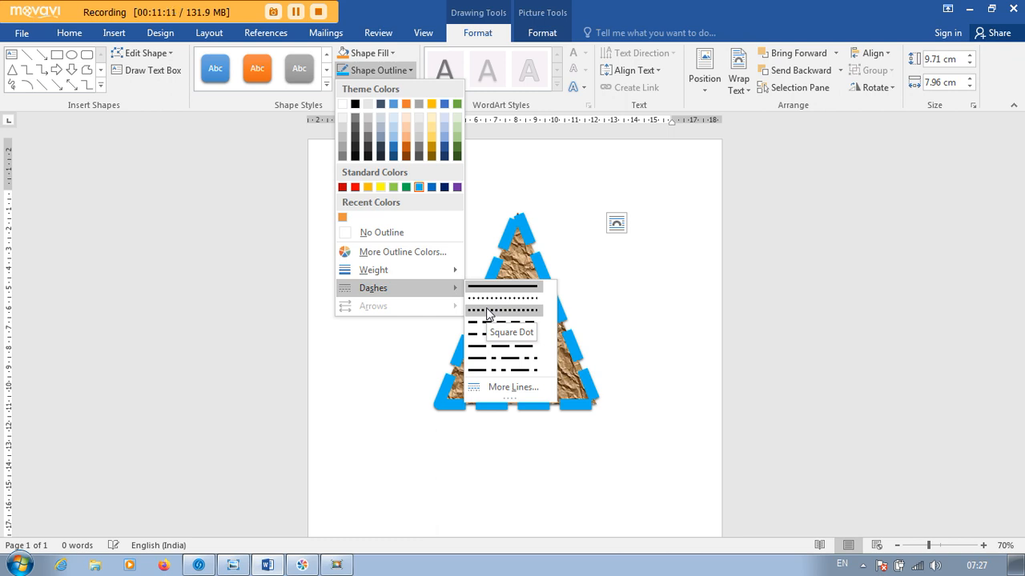
{"action": "left_click", "coordinate": [402, 252]}
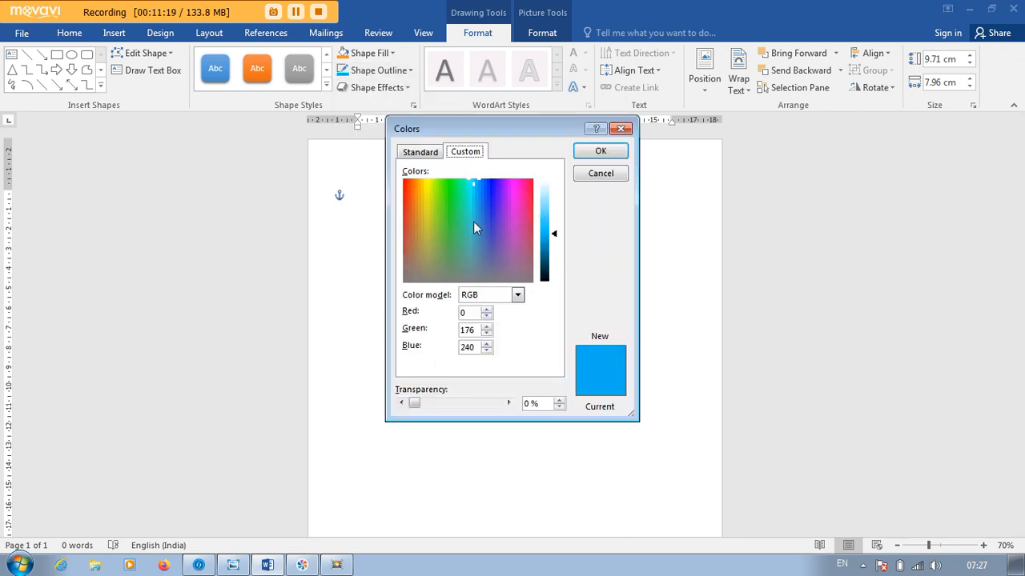
{"action": "left_click_drag", "start_coordinate": [553, 232], "coordinate": [553, 254]}
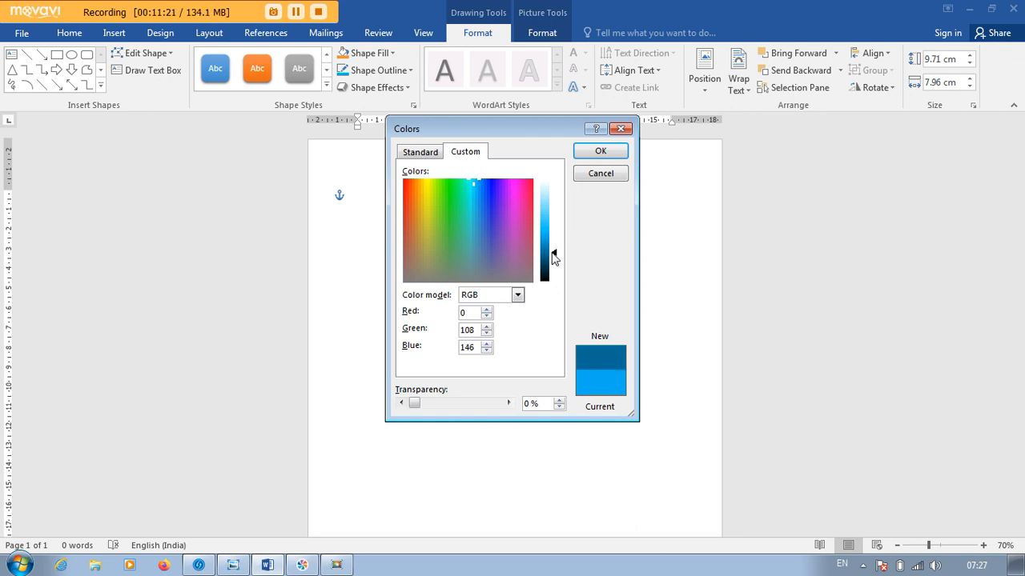
{"action": "left_click", "coordinate": [600, 151]}
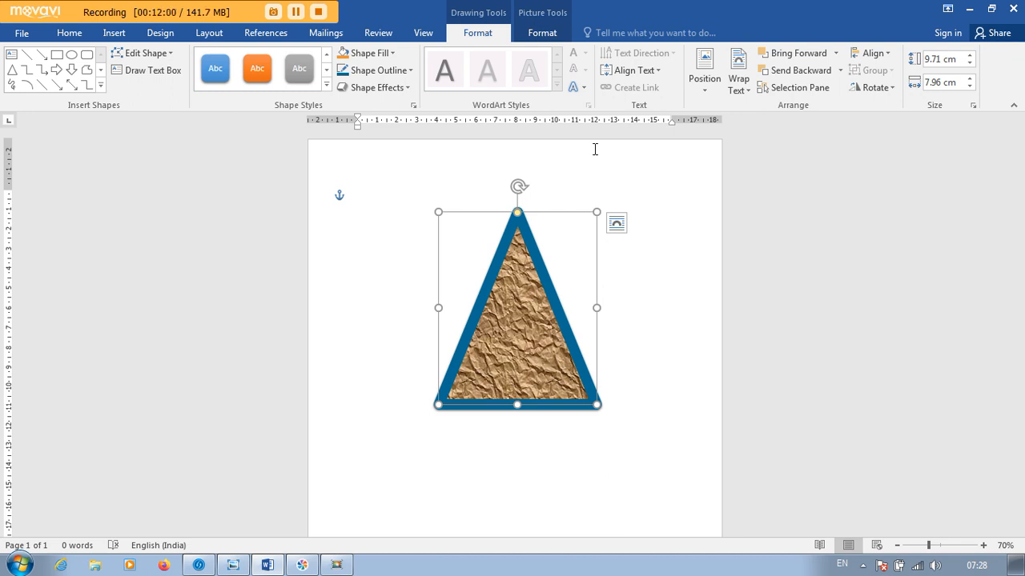
Remove the outline from the triangle
{"action": "left_click", "coordinate": [378, 70]}
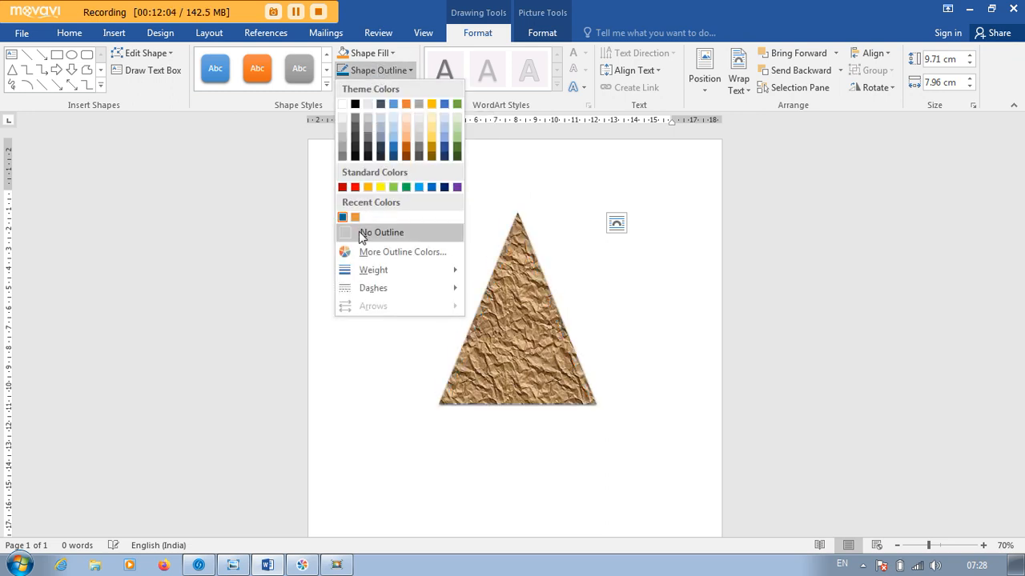
{"action": "left_click", "coordinate": [362, 233]}
Preview the preset effects and apply an outer shadow offset diagonally to the upper right of the triangle
{"action": "left_click", "coordinate": [389, 88]}
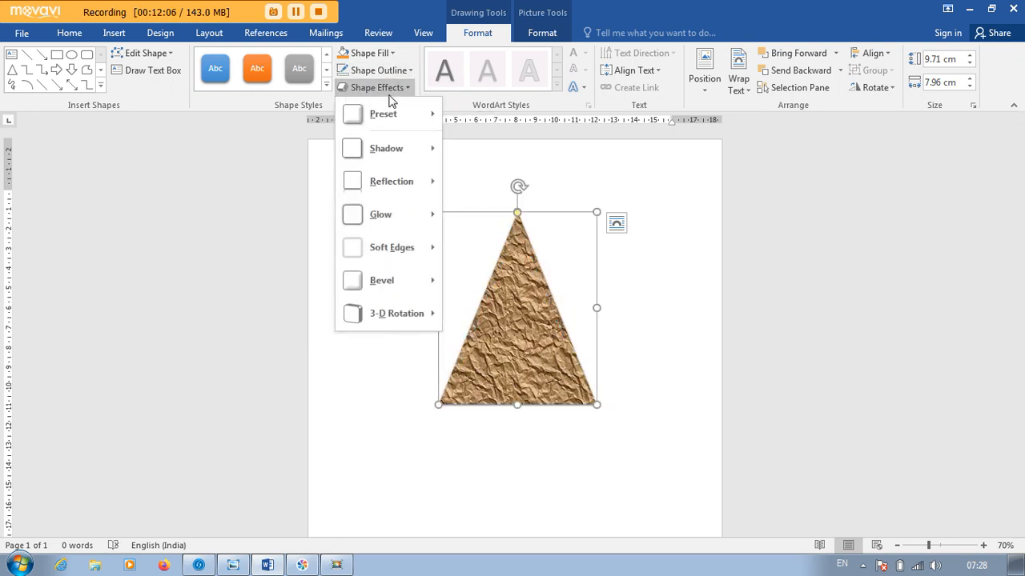
{"action": "mouse_move", "coordinate": [386, 120]}
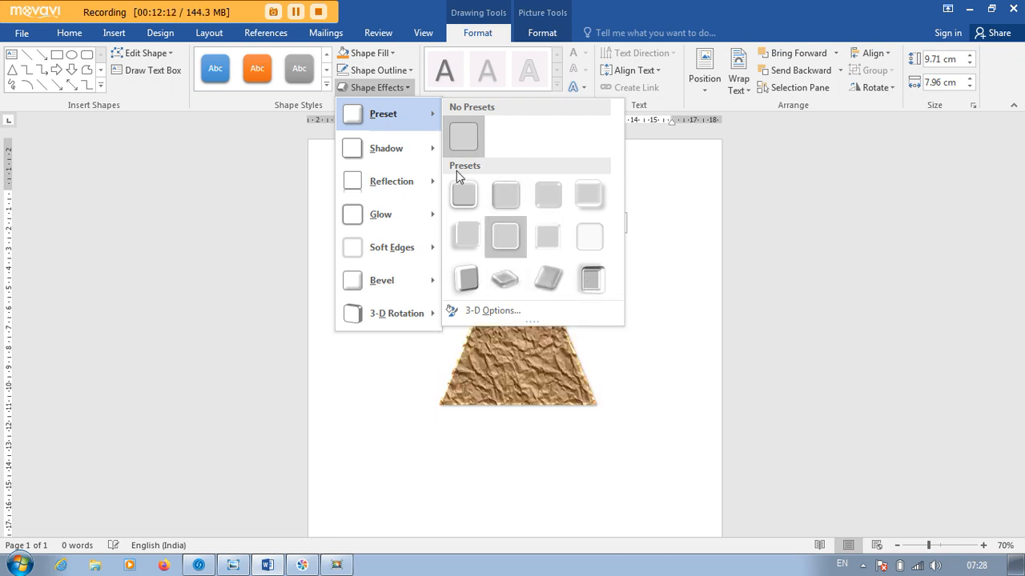
{"action": "mouse_move", "coordinate": [407, 151]}
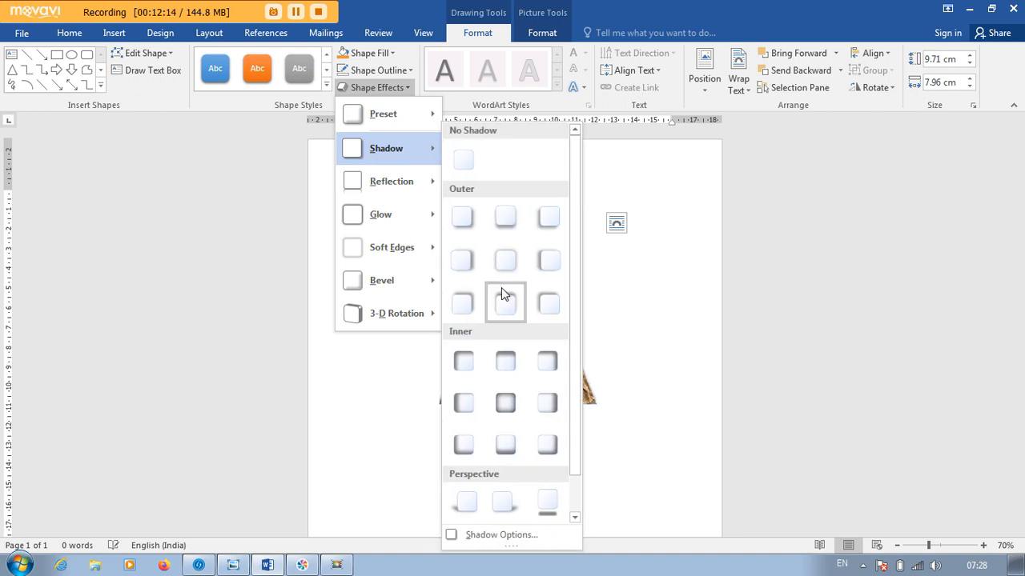
{"action": "left_click", "coordinate": [459, 303]}
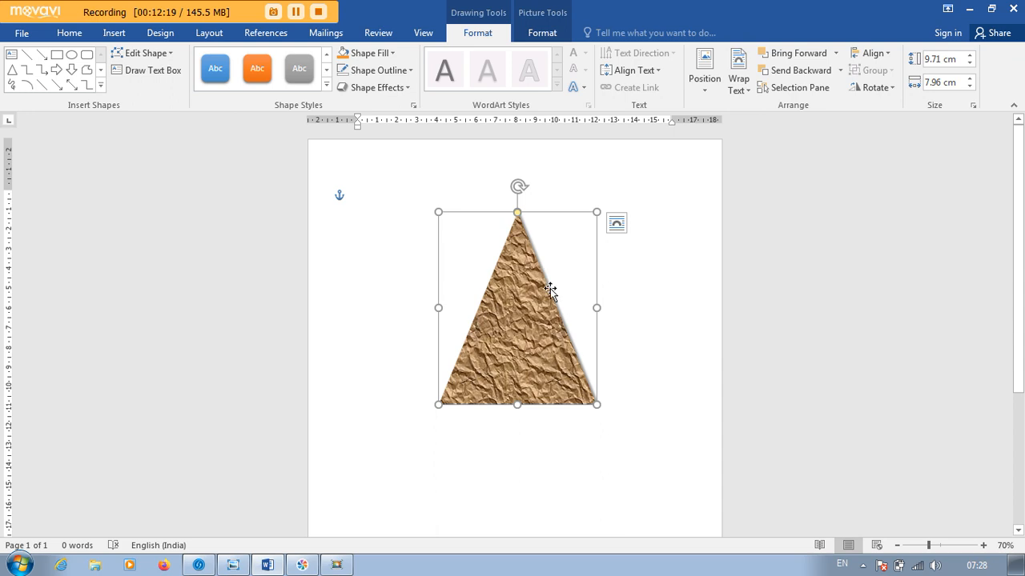
Adjust the shadow in its detailed options to 104% size, 29 pt blur, 359° angle and 18 pt distance
{"action": "left_click", "coordinate": [372, 69]}
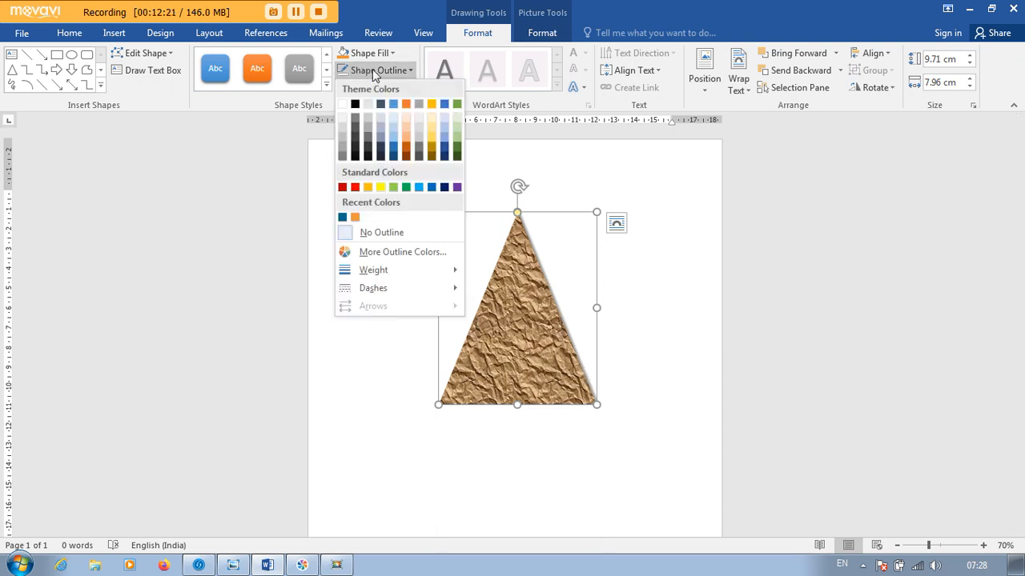
{"action": "left_click", "coordinate": [375, 74]}
{"action": "left_click", "coordinate": [377, 87]}
{"action": "mouse_move", "coordinate": [385, 159]}
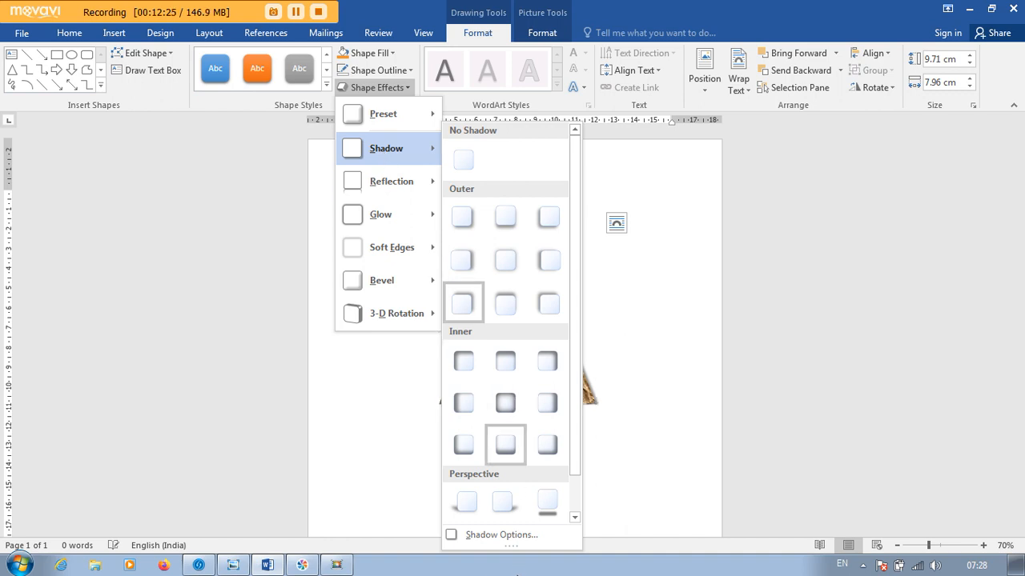
{"action": "left_click", "coordinate": [502, 535]}
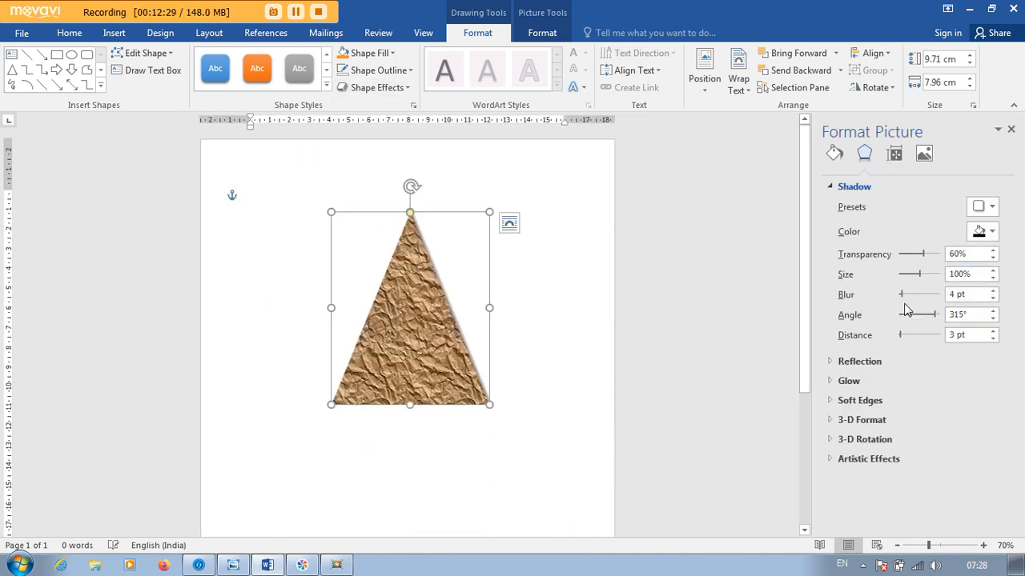
{"action": "left_click_drag", "start_coordinate": [899, 336], "coordinate": [942, 322]}
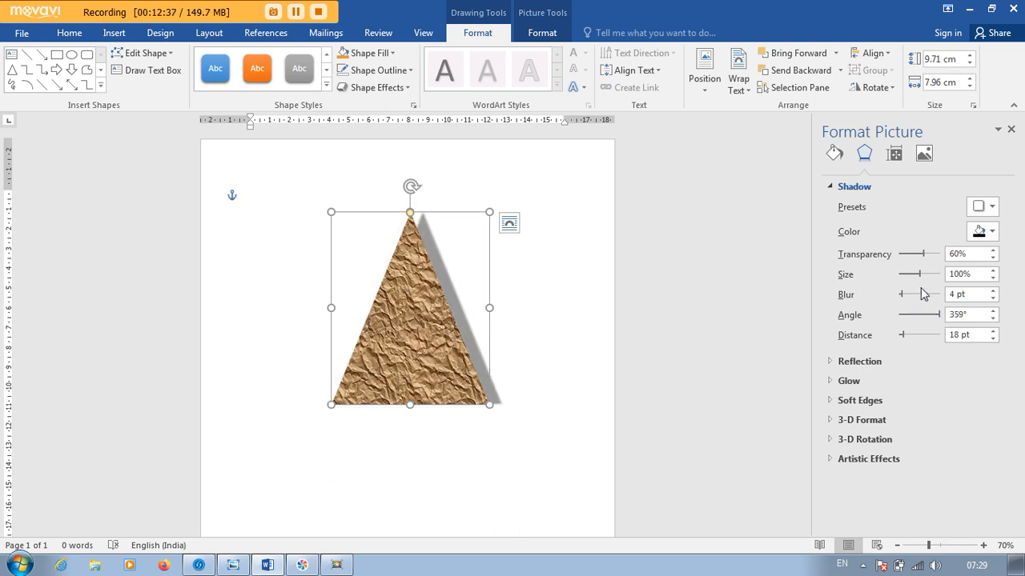
{"action": "left_click_drag", "start_coordinate": [902, 299], "coordinate": [914, 300]}
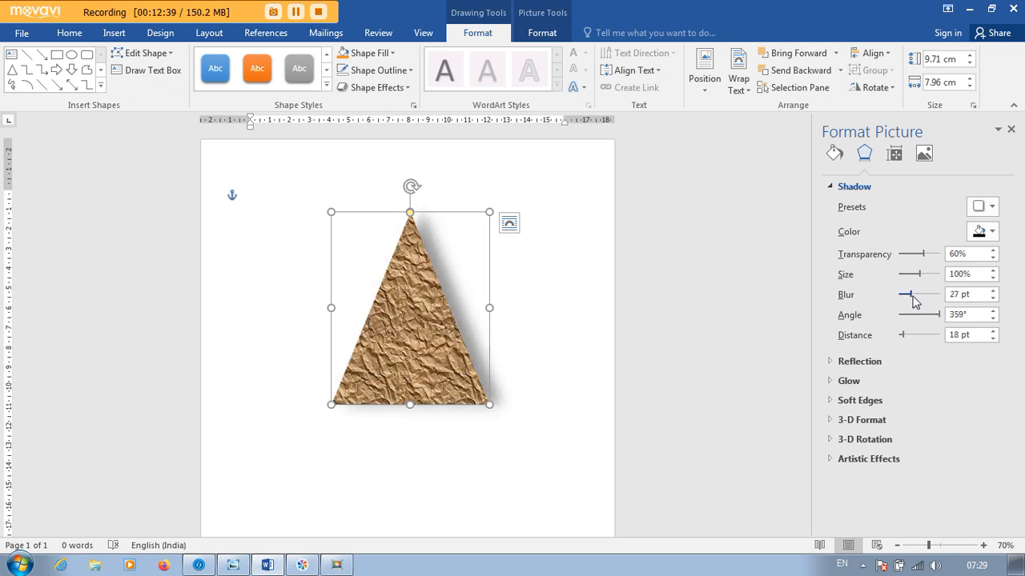
{"action": "mouse_move", "coordinate": [921, 275]}
{"action": "left_mouse_down"}
{"action": "mouse_move", "coordinate": [933, 280]}
{"action": "mouse_move", "coordinate": [907, 275]}
{"action": "mouse_move", "coordinate": [922, 285]}
{"action": "mouse_move", "coordinate": [910, 274]}
{"action": "mouse_move", "coordinate": [938, 256]}
{"action": "mouse_move", "coordinate": [924, 265]}
{"action": "left_mouse_up"}
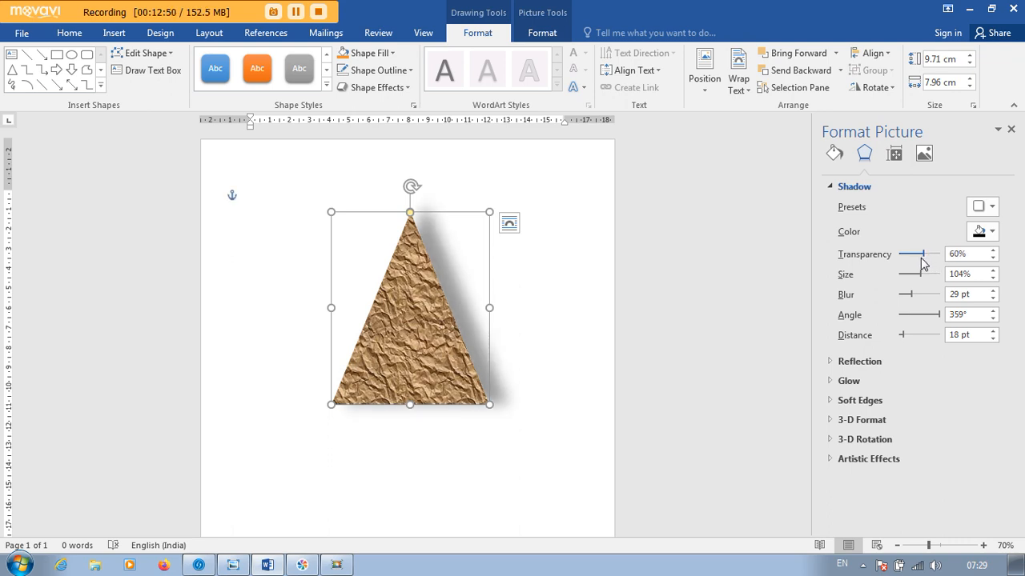
Remove the shadow from the triangle
{"action": "left_click", "coordinate": [388, 88]}
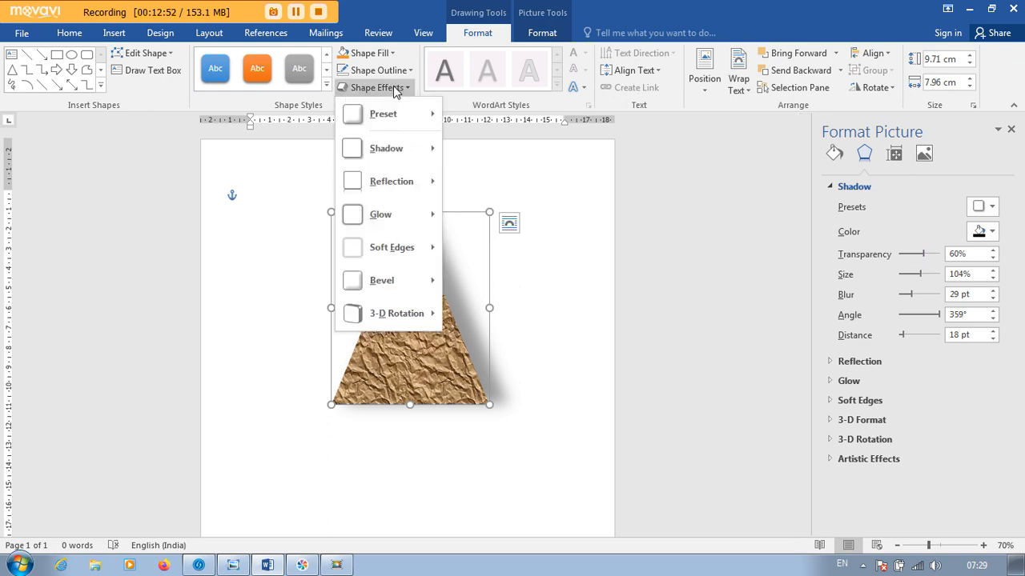
{"action": "mouse_move", "coordinate": [398, 163]}
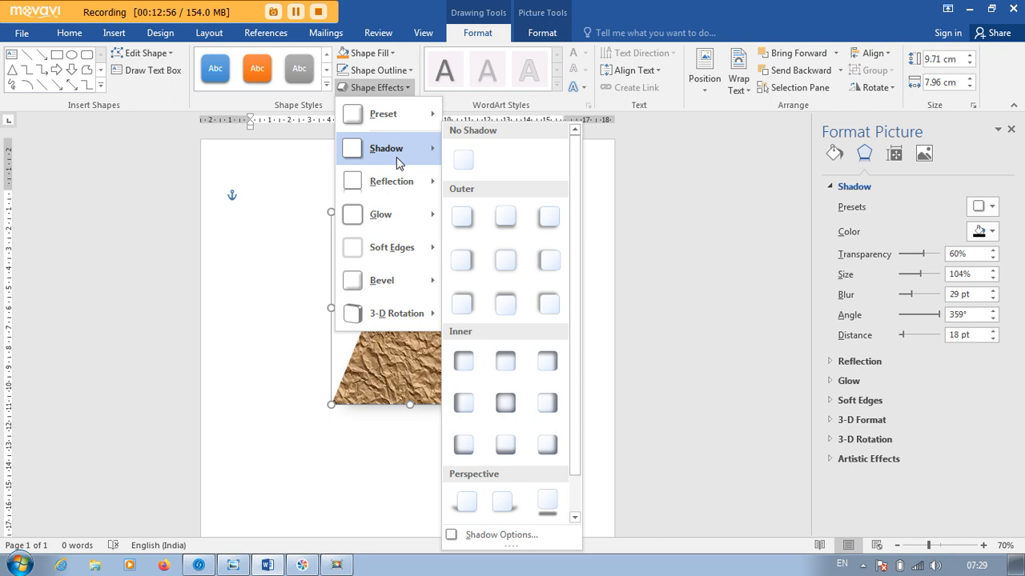
{"action": "left_click", "coordinate": [464, 159]}
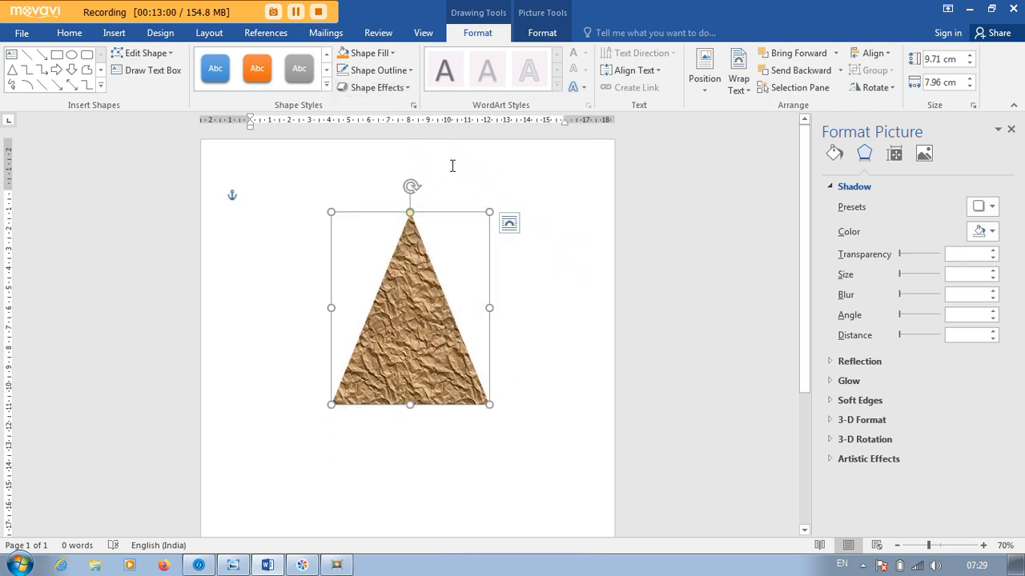
Apply a roughly half-size reflection with an 8 pt distance to the triangle and open its detailed reflection settings
{"action": "left_click", "coordinate": [376, 87]}
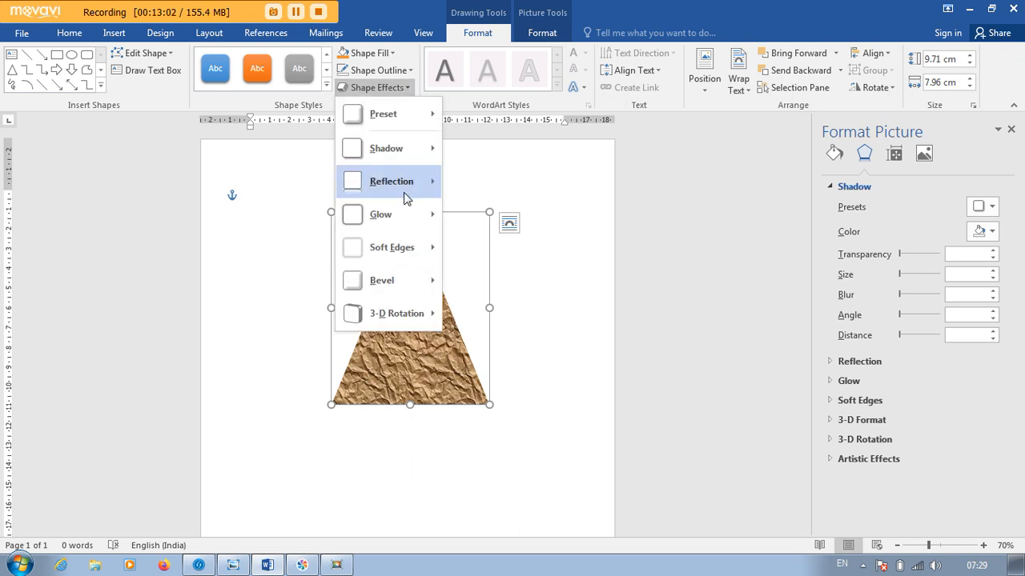
{"action": "mouse_move", "coordinate": [405, 198]}
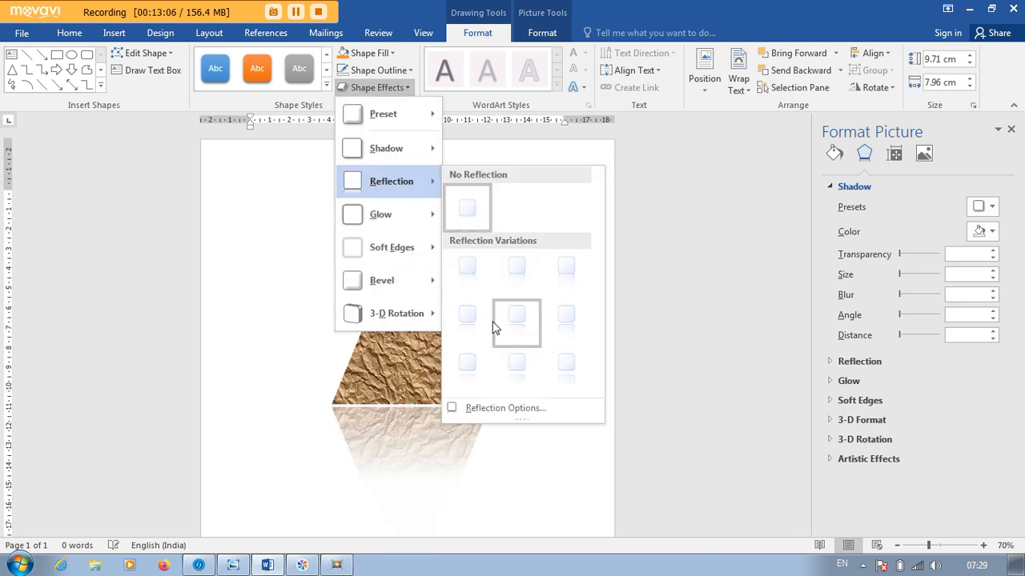
{"action": "left_click", "coordinate": [514, 357]}
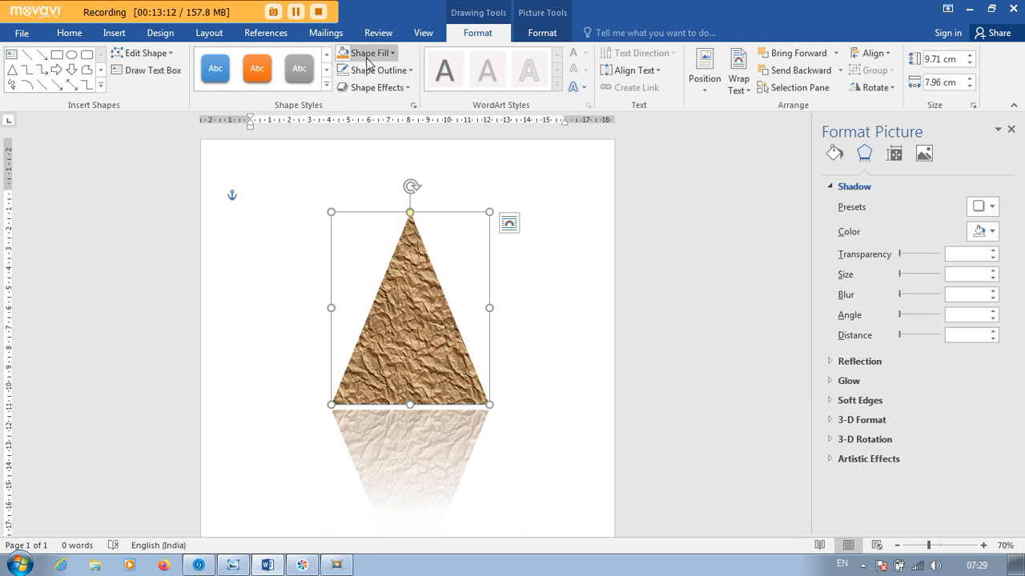
{"action": "left_click", "coordinate": [394, 92]}
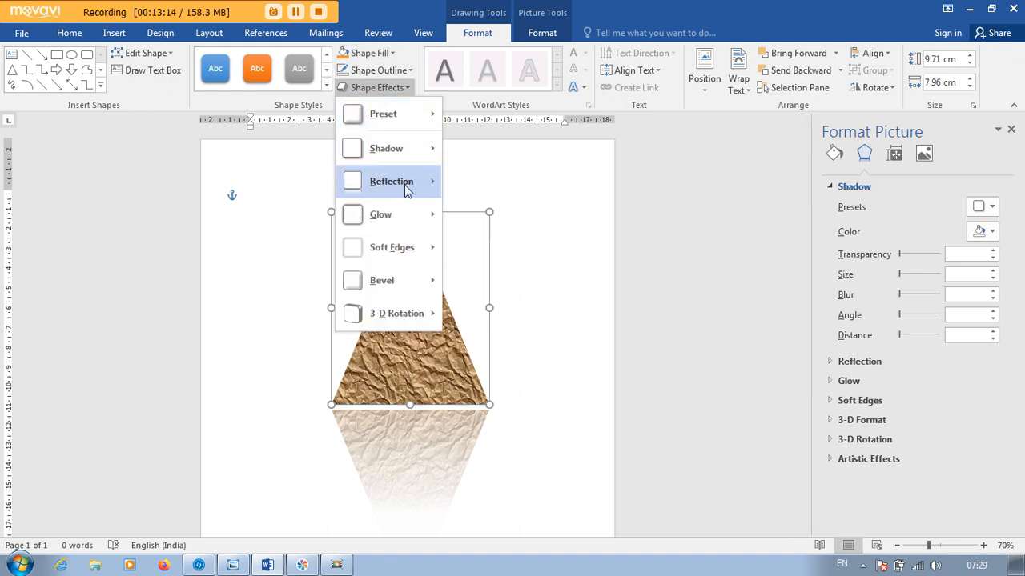
{"action": "mouse_move", "coordinate": [433, 183]}
{"action": "left_click", "coordinate": [478, 410]}
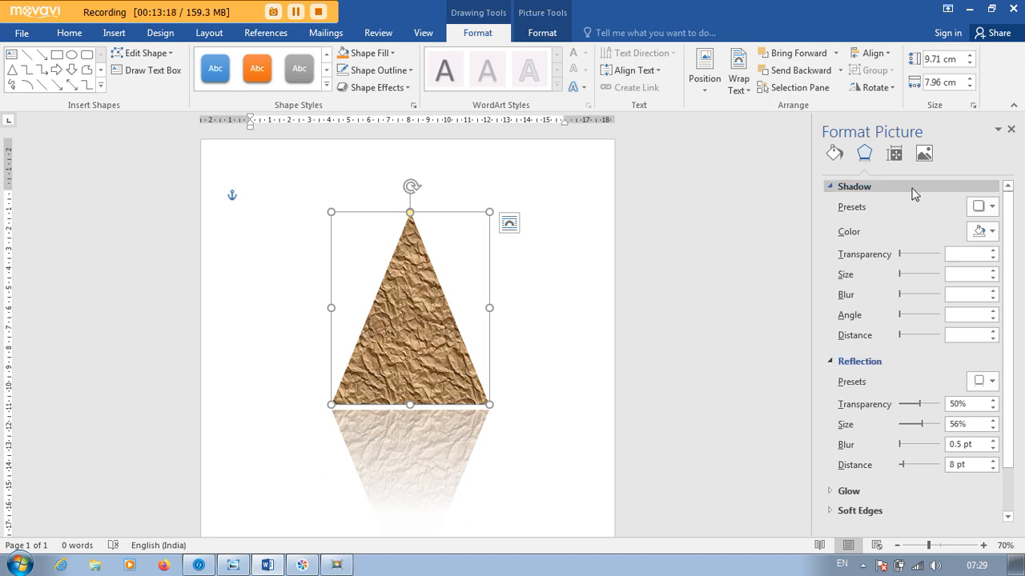
{"action": "scroll", "coordinate": [1013, 393], "scroll_direction": "down", "scroll_amount": 2}
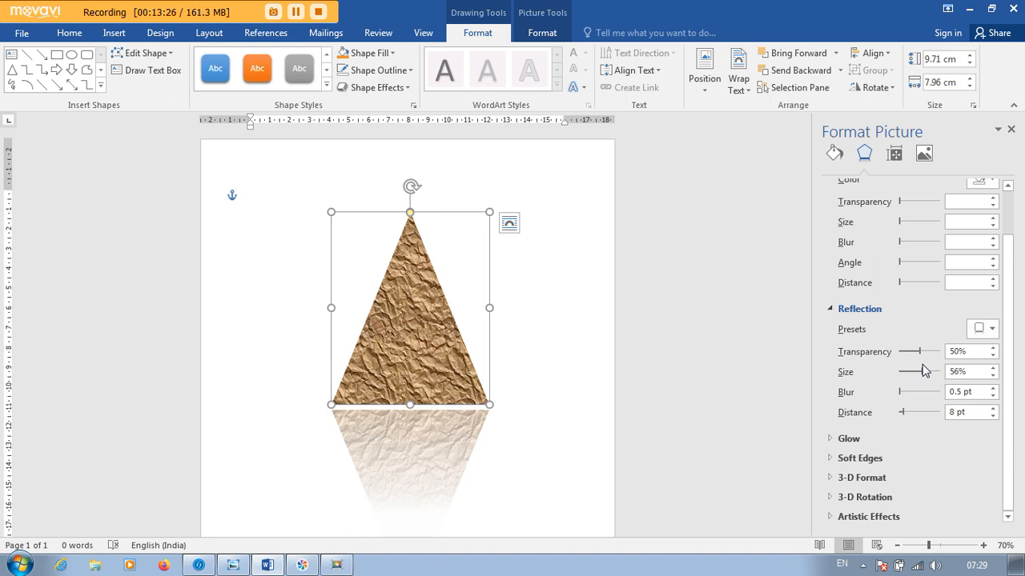
Remove the reflection from the triangle
{"action": "left_click", "coordinate": [398, 90]}
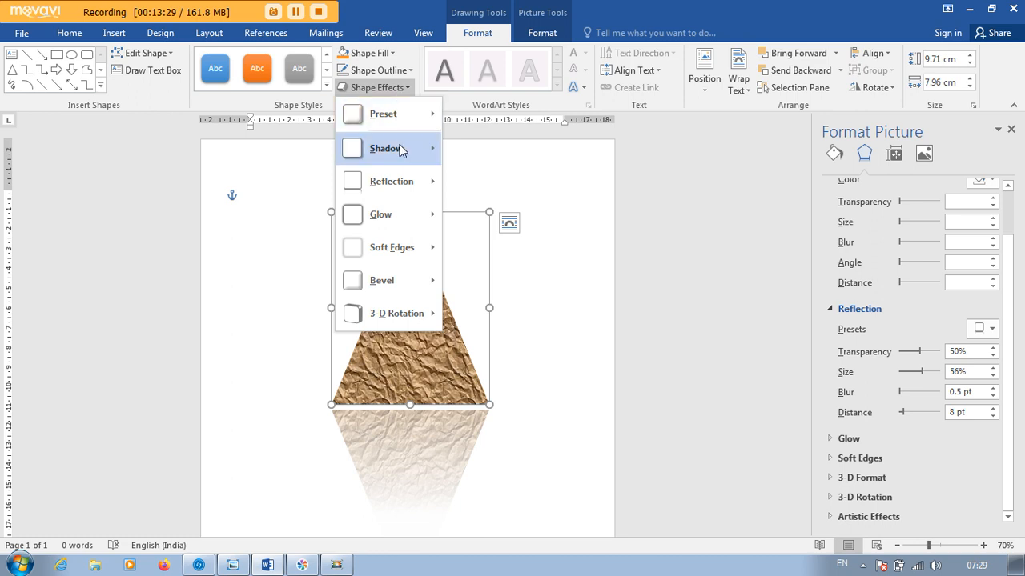
{"action": "mouse_move", "coordinate": [402, 185]}
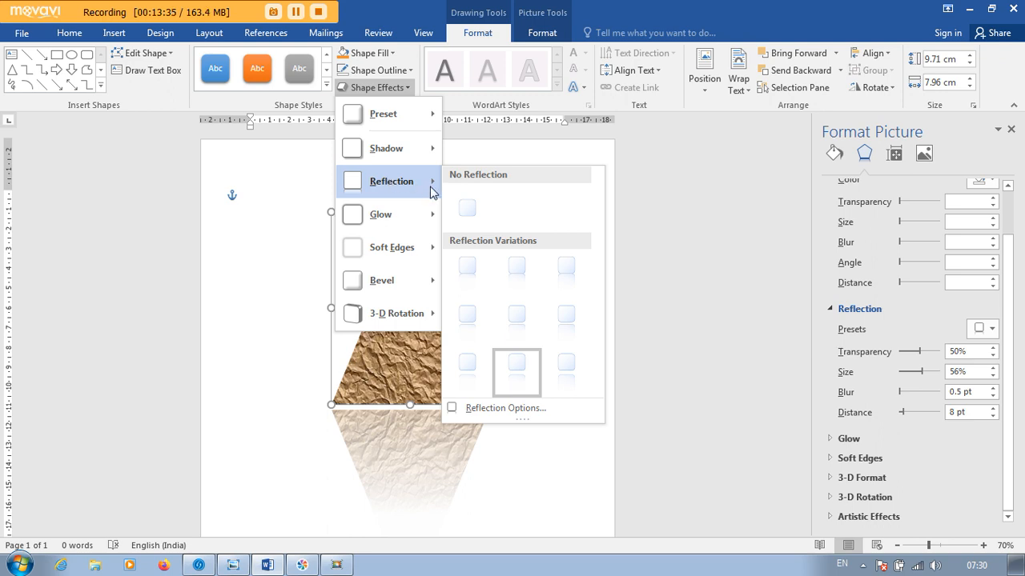
{"action": "left_click", "coordinate": [461, 205]}
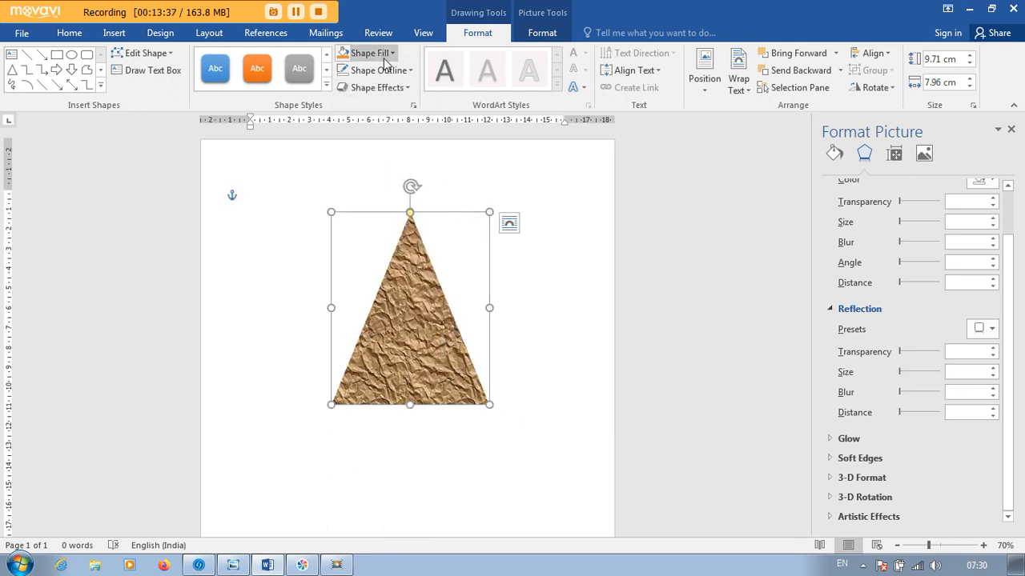
Apply the largest darker blue glow variation to the triangle
{"action": "left_click", "coordinate": [387, 87]}
{"action": "mouse_move", "coordinate": [395, 215]}
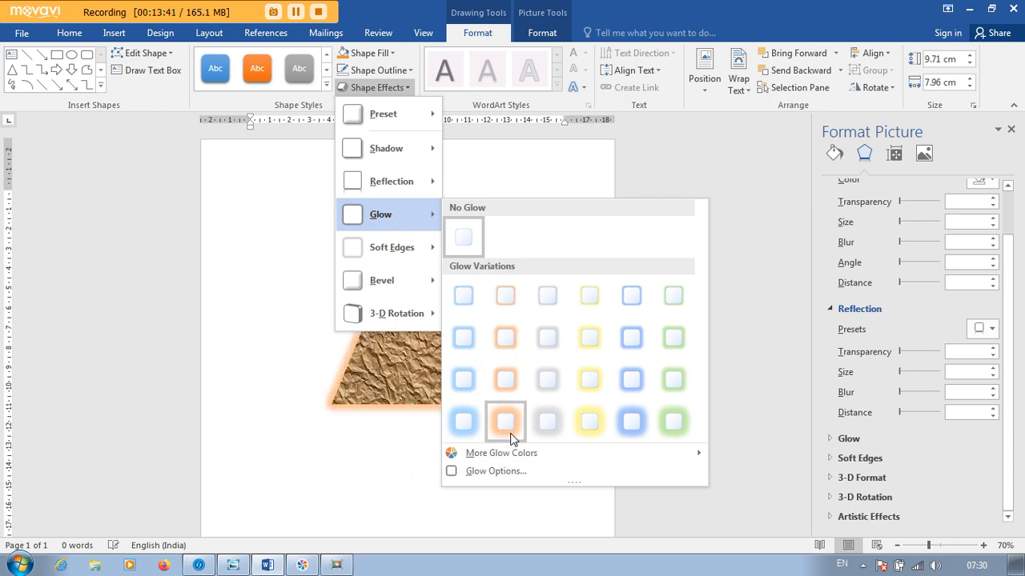
{"action": "left_click", "coordinate": [631, 425]}
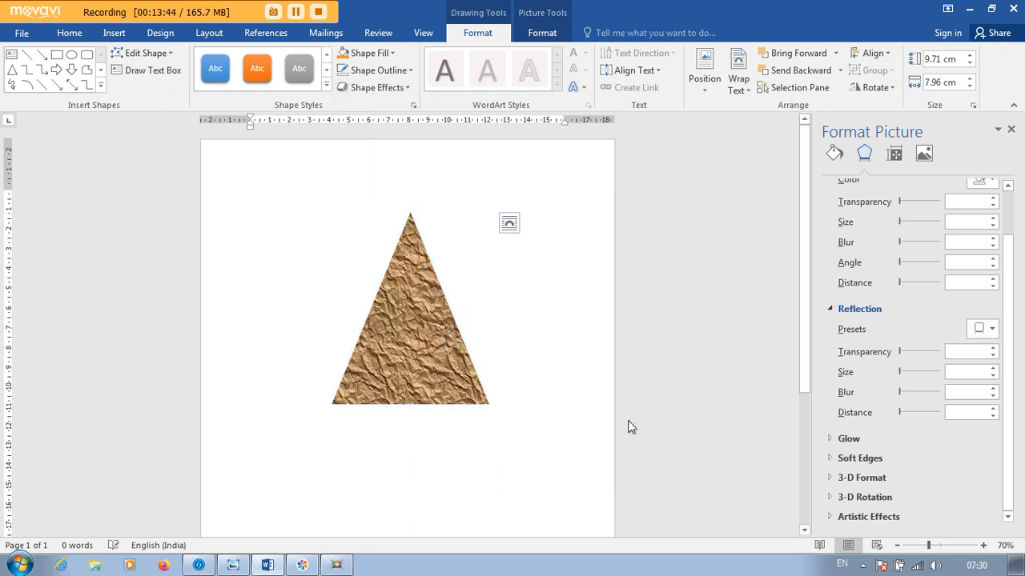
Look over the additional glow colours and options, and remove the glow from the triangle
{"action": "left_click", "coordinate": [404, 70]}
{"action": "left_click", "coordinate": [392, 77]}
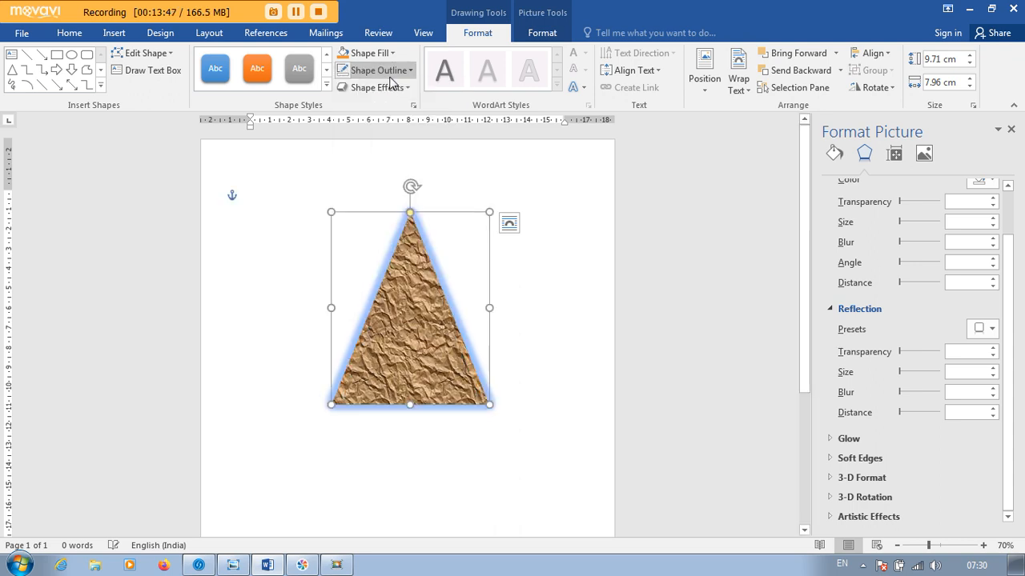
{"action": "left_click", "coordinate": [388, 91]}
{"action": "mouse_move", "coordinate": [401, 223]}
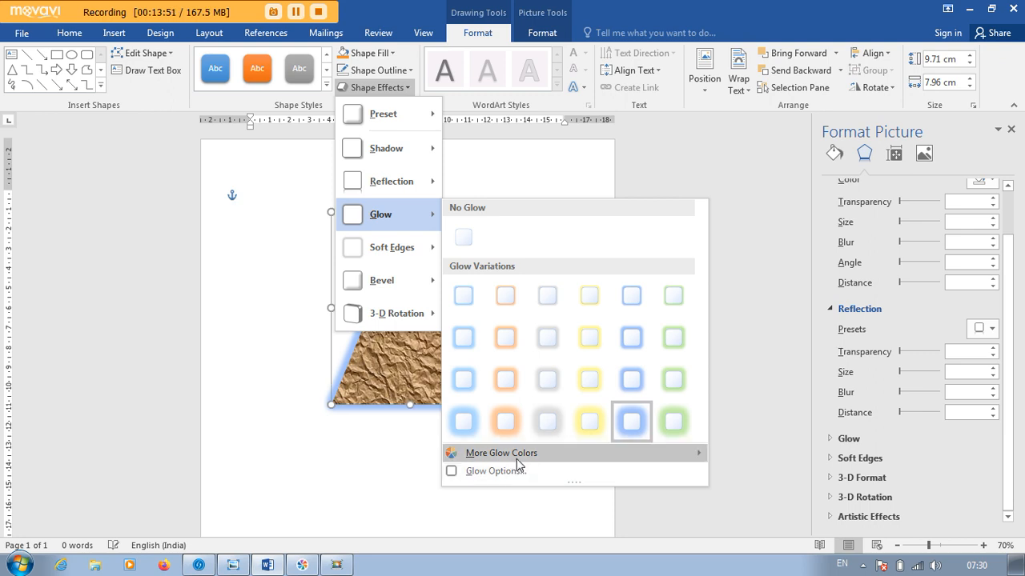
{"action": "mouse_move", "coordinate": [517, 461]}
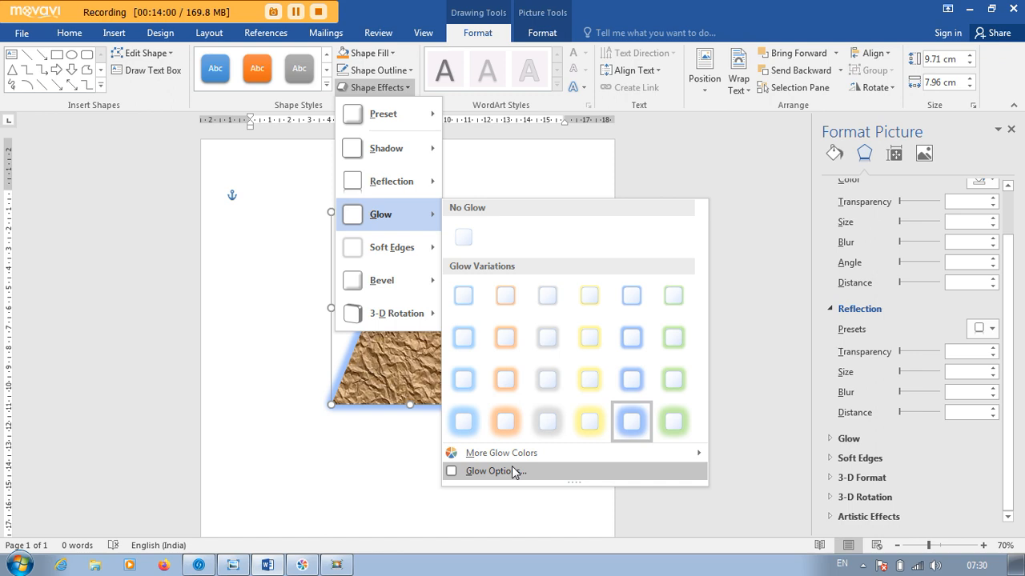
{"action": "mouse_move", "coordinate": [376, 258]}
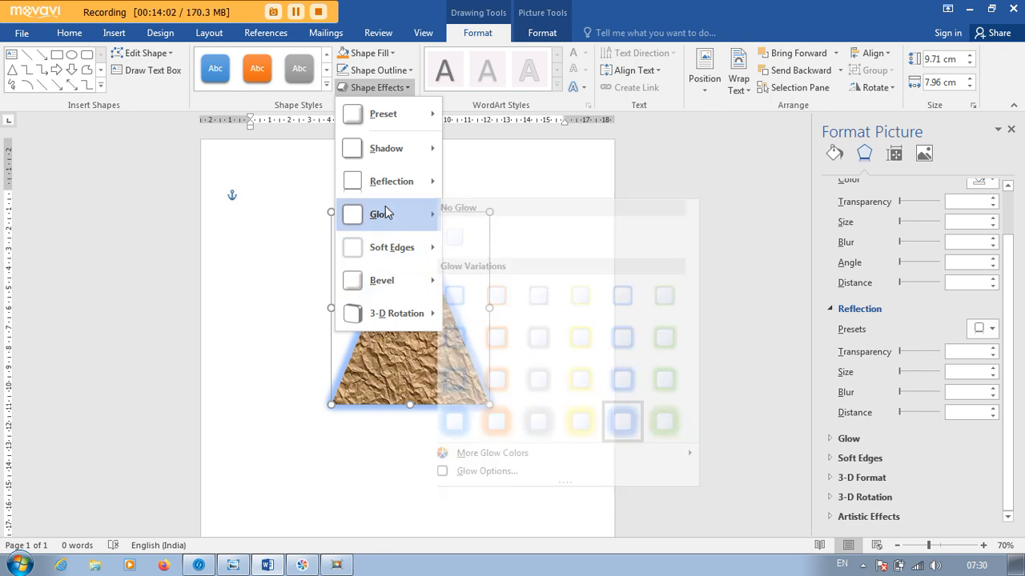
{"action": "left_click", "coordinate": [467, 232]}
Apply 25 point soft edges to the triangle
{"action": "left_click", "coordinate": [371, 88]}
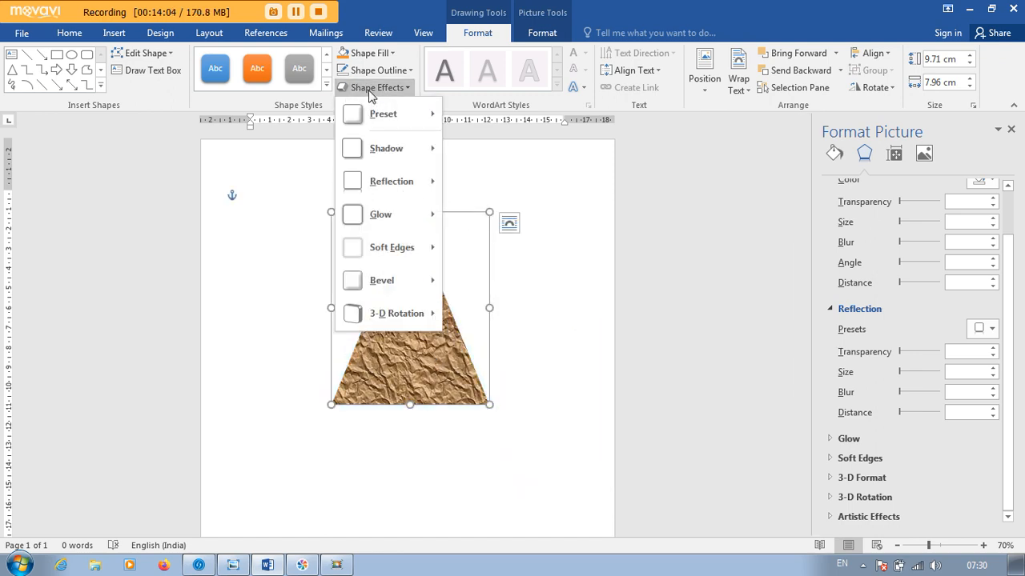
{"action": "mouse_move", "coordinate": [402, 253]}
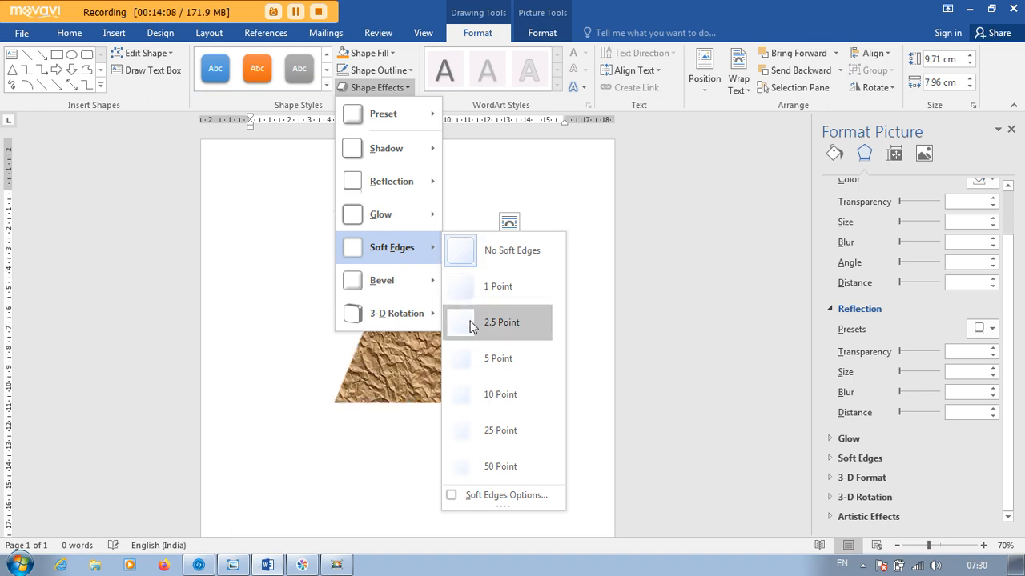
{"action": "left_click", "coordinate": [468, 437]}
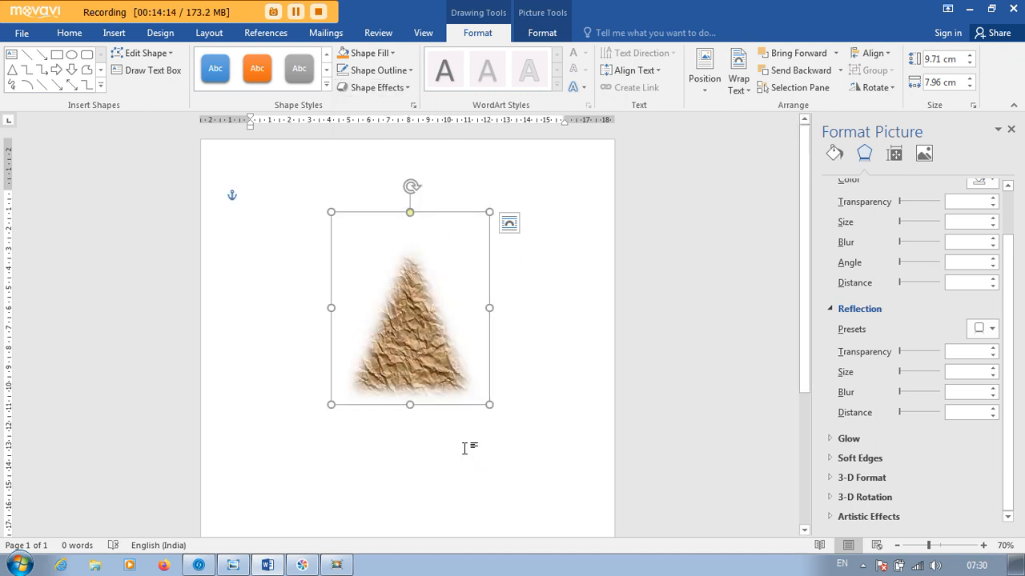
Apply the second bevel style in the first row of bevel variations to the triangle
{"action": "left_click", "coordinate": [392, 87]}
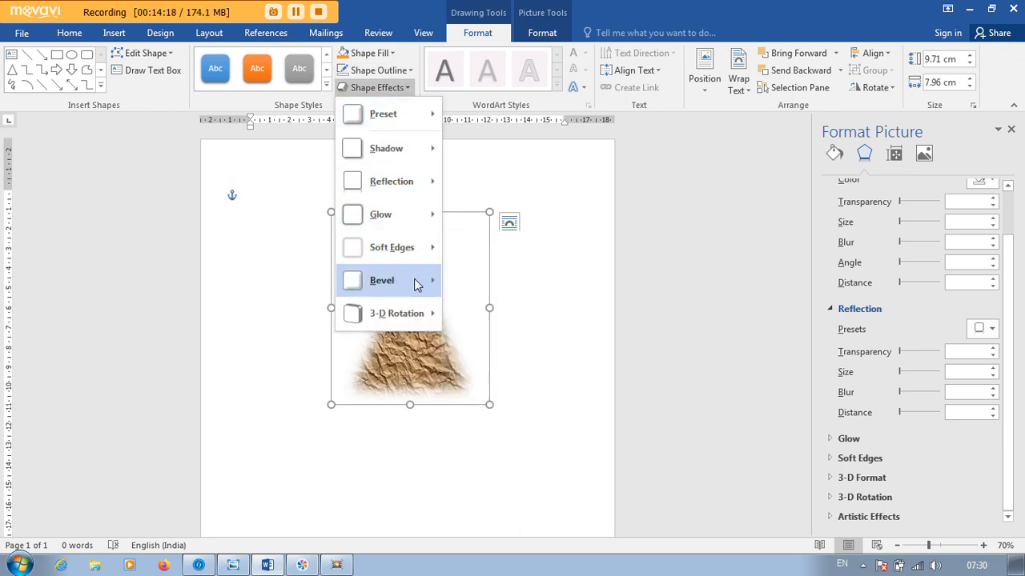
{"action": "mouse_move", "coordinate": [416, 285]}
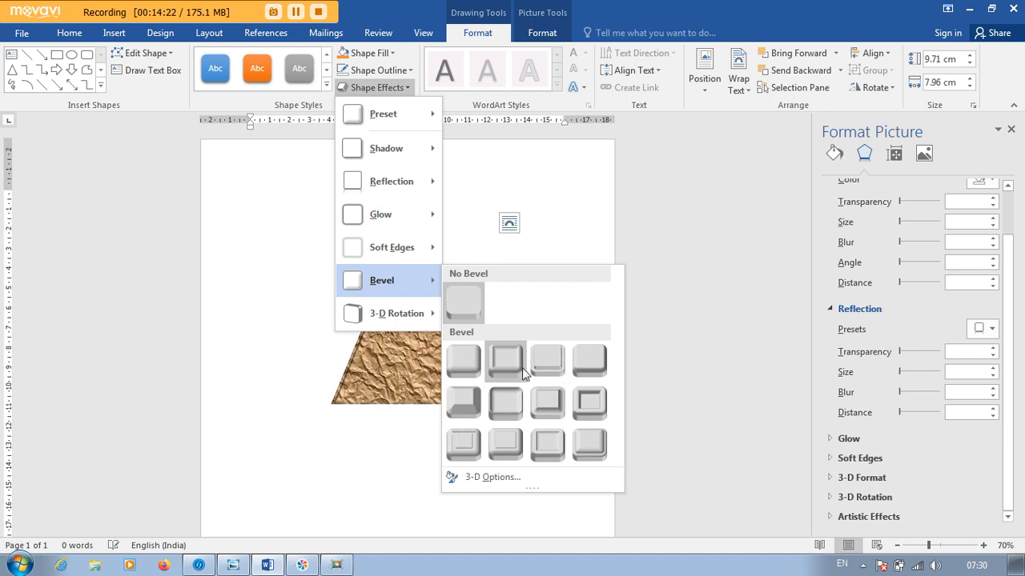
{"action": "left_click", "coordinate": [496, 373]}
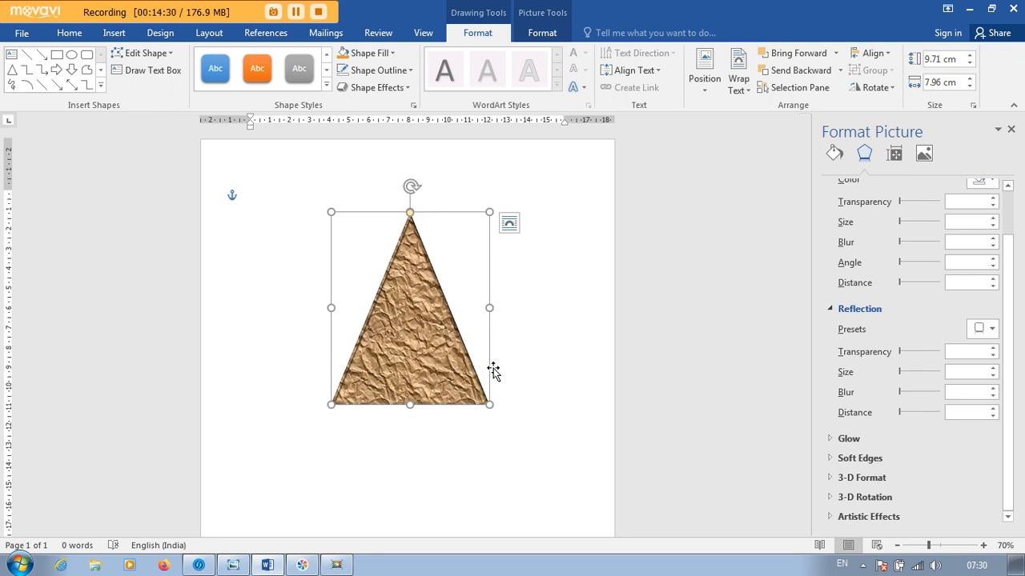
Apply the second parallel 3-D rotation in the third row of parallel presets to the triangle
{"action": "left_click", "coordinate": [390, 88]}
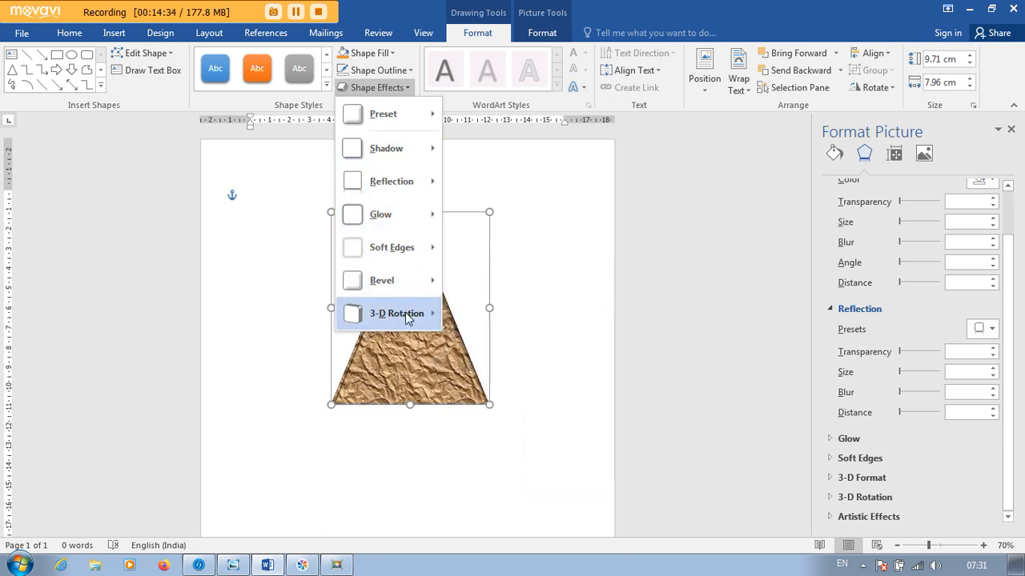
{"action": "mouse_move", "coordinate": [409, 314]}
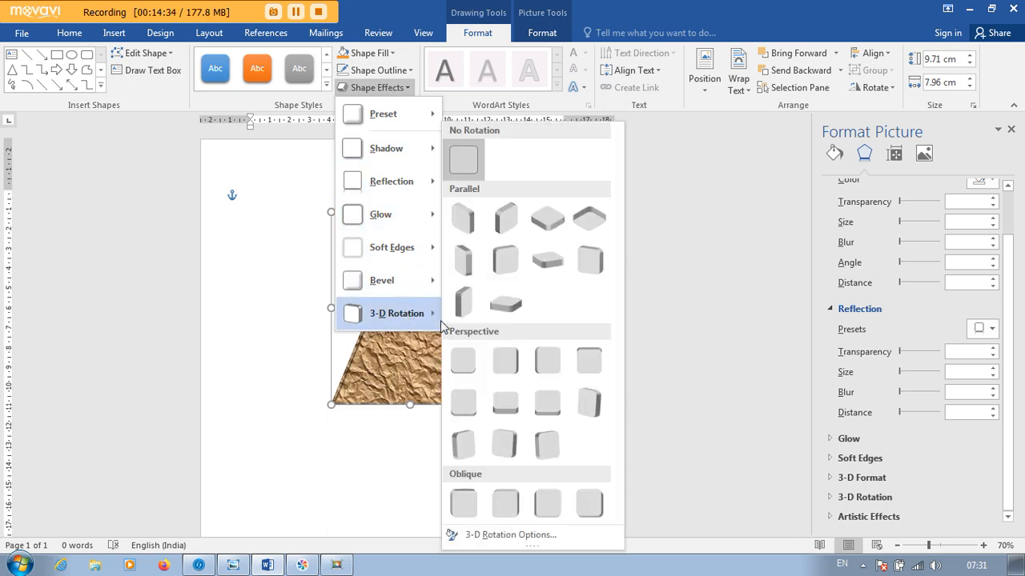
{"action": "left_click", "coordinate": [496, 308]}
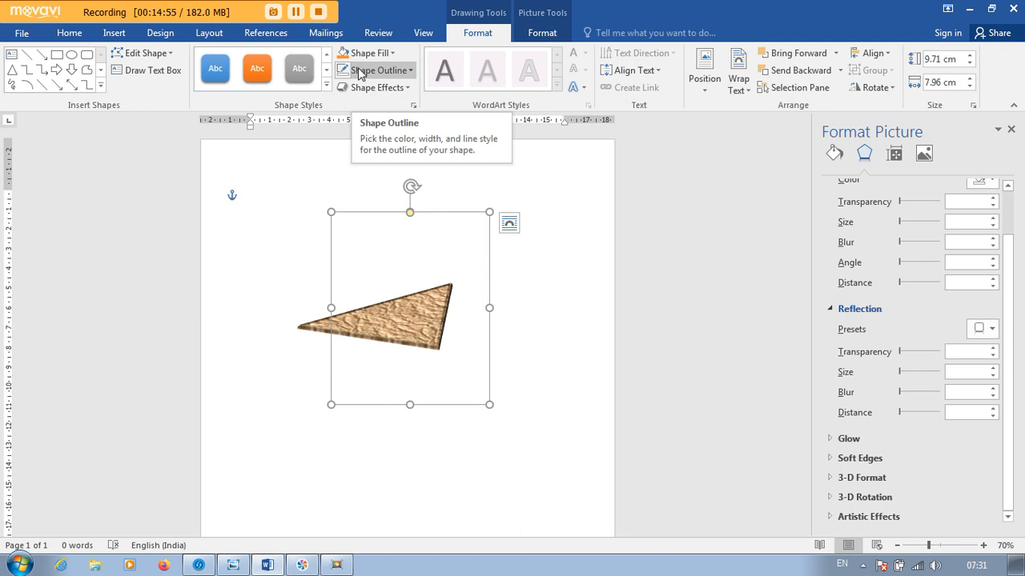
Delete the rotated triangle from the page
{"action": "left_click", "coordinate": [296, 11]}
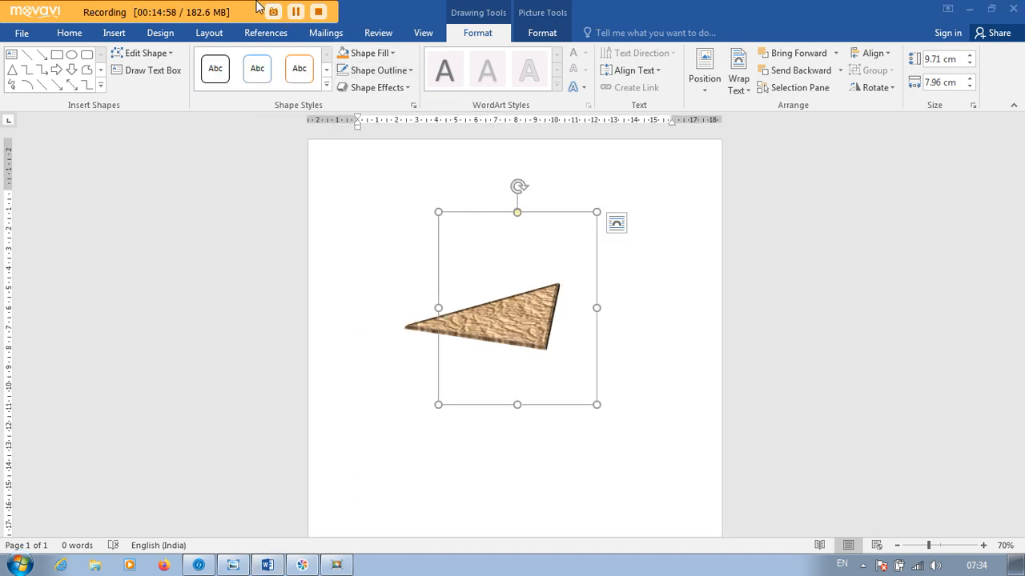
{"action": "left_click", "coordinate": [566, 218]}
{"action": "key", "text": "Delete"}
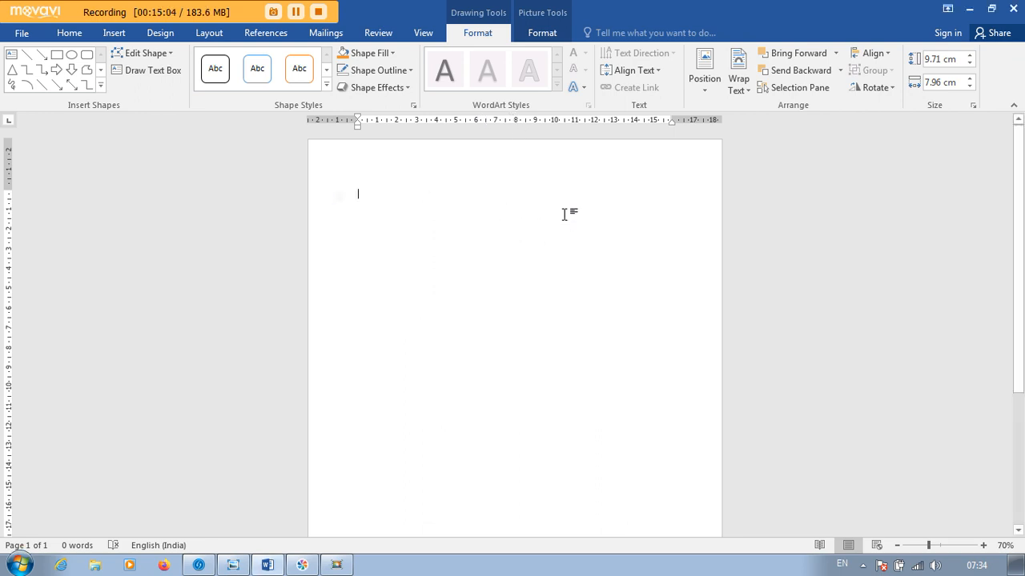
{"action": "left_click", "coordinate": [114, 33]}
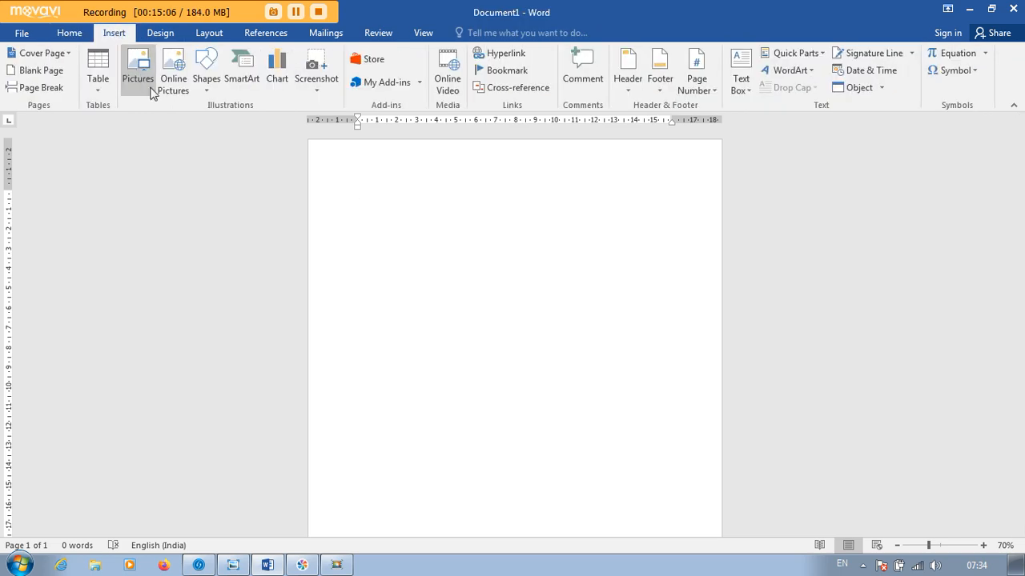
{"action": "left_click", "coordinate": [205, 85]}
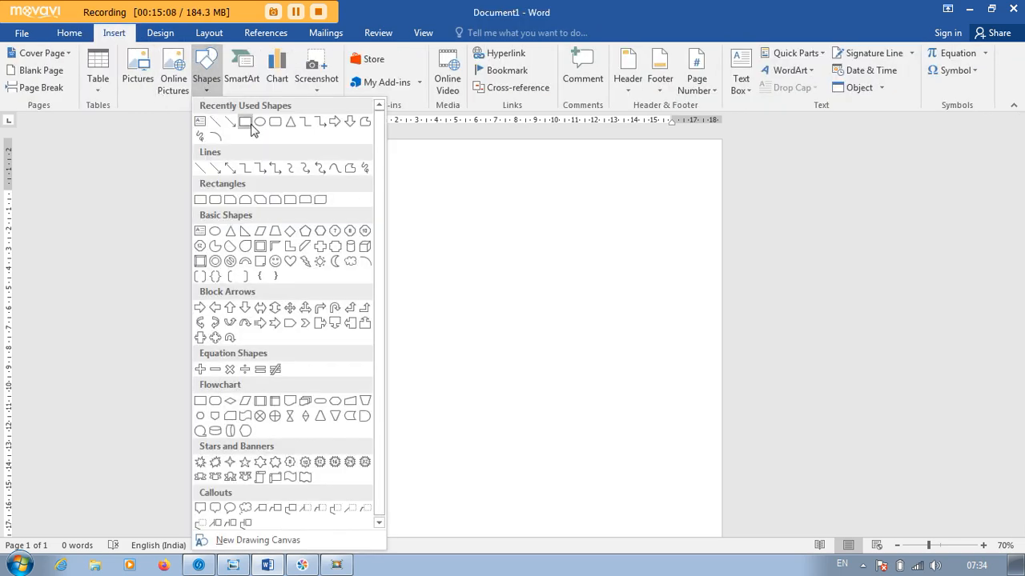
{"action": "left_click", "coordinate": [245, 121]}
{"action": "mouse_move", "coordinate": [414, 205]}
{"action": "left_mouse_down"}
{"action": "mouse_move", "coordinate": [553, 331]}
{"action": "mouse_move", "coordinate": [654, 343]}
{"action": "mouse_move", "coordinate": [662, 331]}
{"action": "left_mouse_up"}
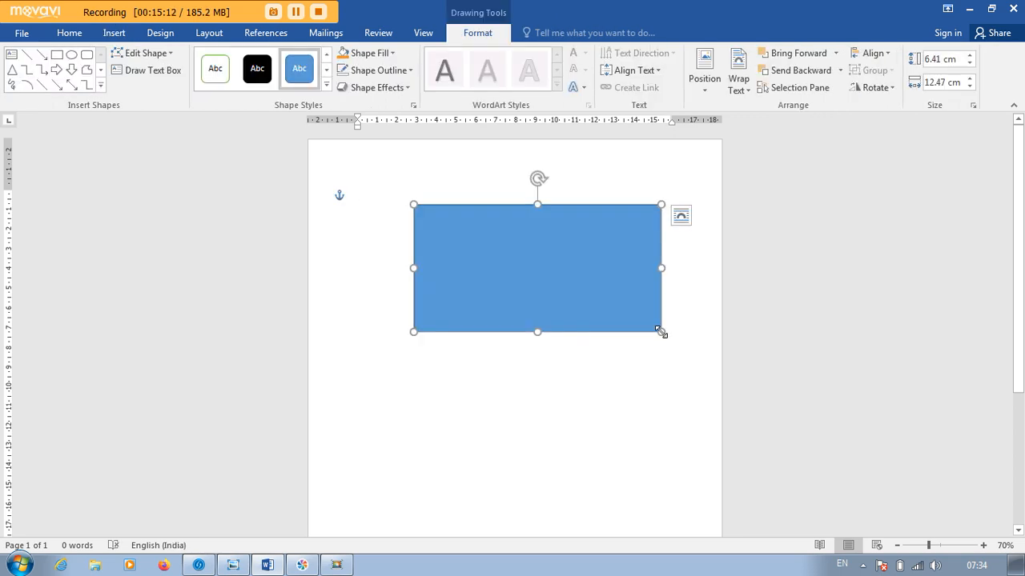
{"action": "key", "text": "Delete"}
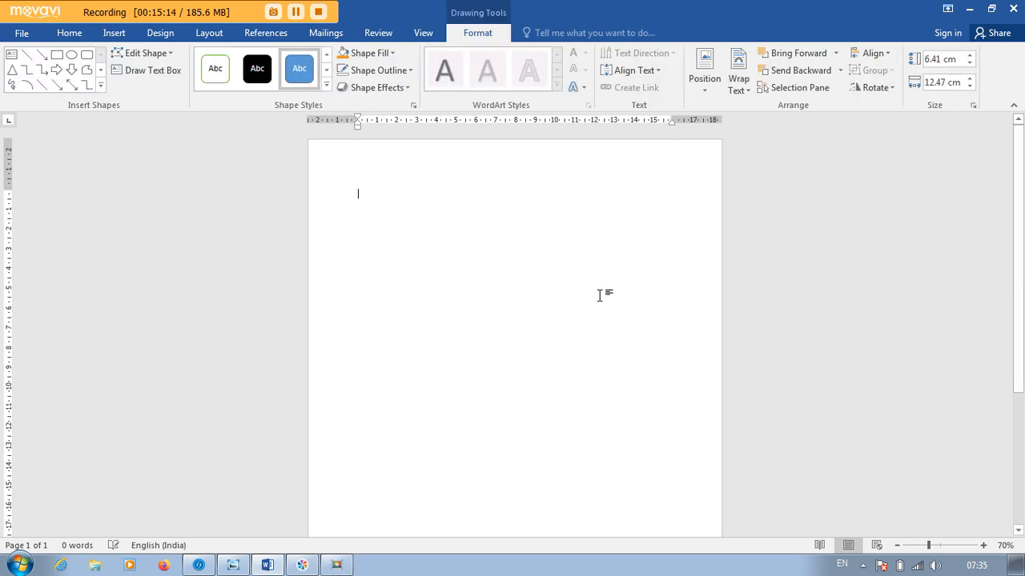
Insert a text box about 3.98 cm high and 9.02 cm wide on the upper page, and enter "India" in it
{"action": "left_click", "coordinate": [114, 32]}
{"action": "left_click", "coordinate": [204, 76]}
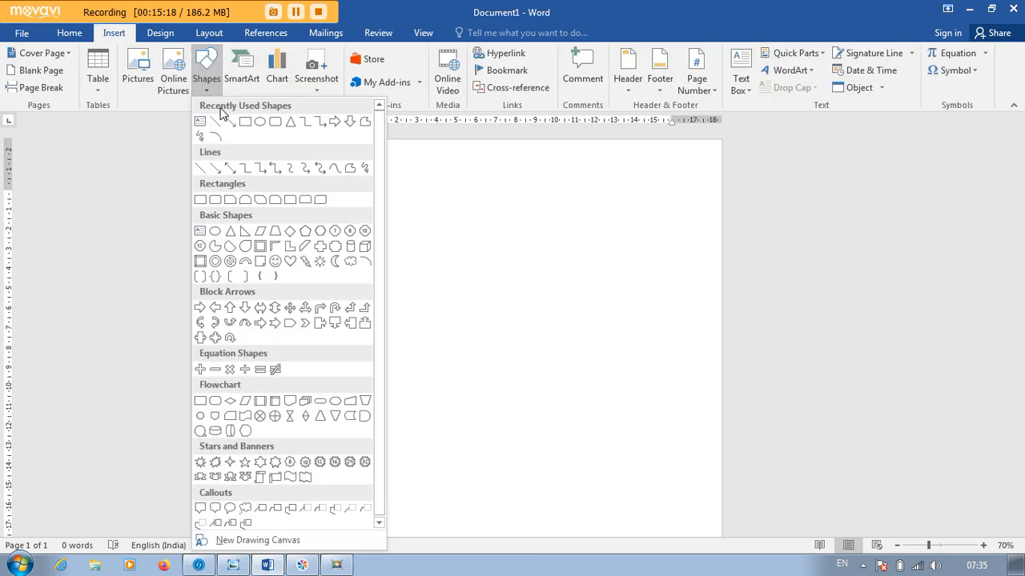
{"action": "left_click", "coordinate": [200, 122]}
{"action": "left_click_drag", "start_coordinate": [418, 217], "coordinate": [597, 297]}
{"action": "type", "text": "ind"}
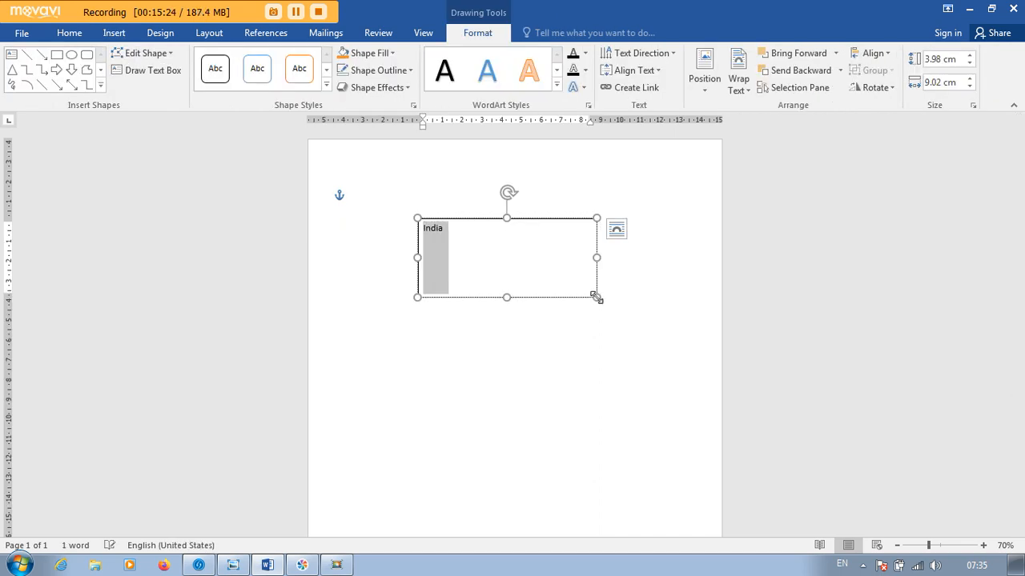
Enlarge the selected word India to 90 pt
{"action": "key", "text": "ctrl+shift+period"}
{"action": "key", "text": "ctrl+shift+period"}
{"action": "key", "text": "ctrl+shift+period"}
{"action": "key", "text": "ctrl+shift+period"}
{"action": "key", "text": "ctrl+shift+period"}
{"action": "key", "text": "ctrl+shift+period"}
{"action": "key", "text": "ctrl+shift+period"}
{"action": "key", "text": "ctrl+shift+period"}
{"action": "key", "text": "ctrl+shift+period"}
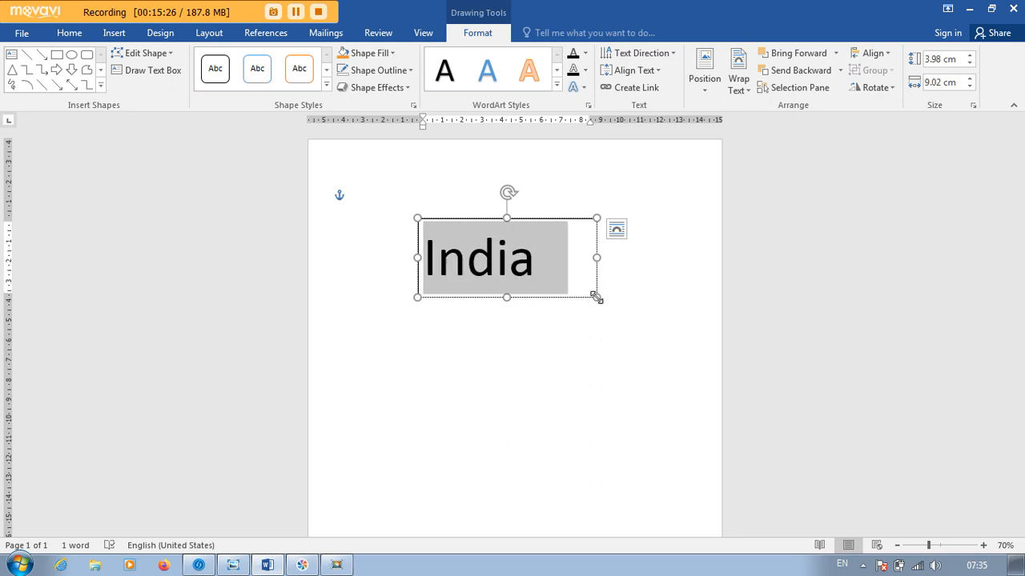
{"action": "key", "text": "ctrl+shift+period"}
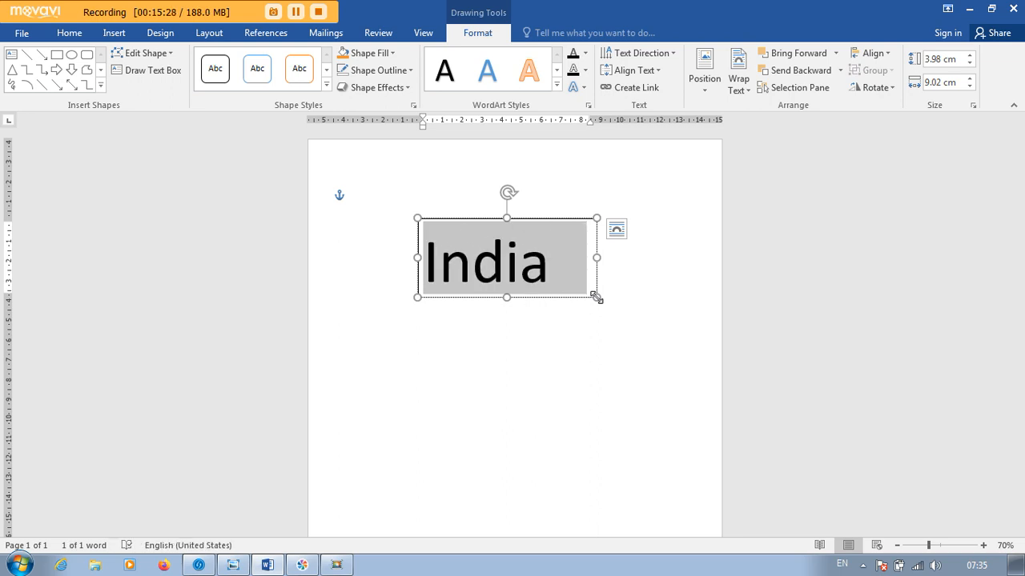
Fill the text box with standard yellow and give it a black outline
{"action": "left_click", "coordinate": [389, 54]}
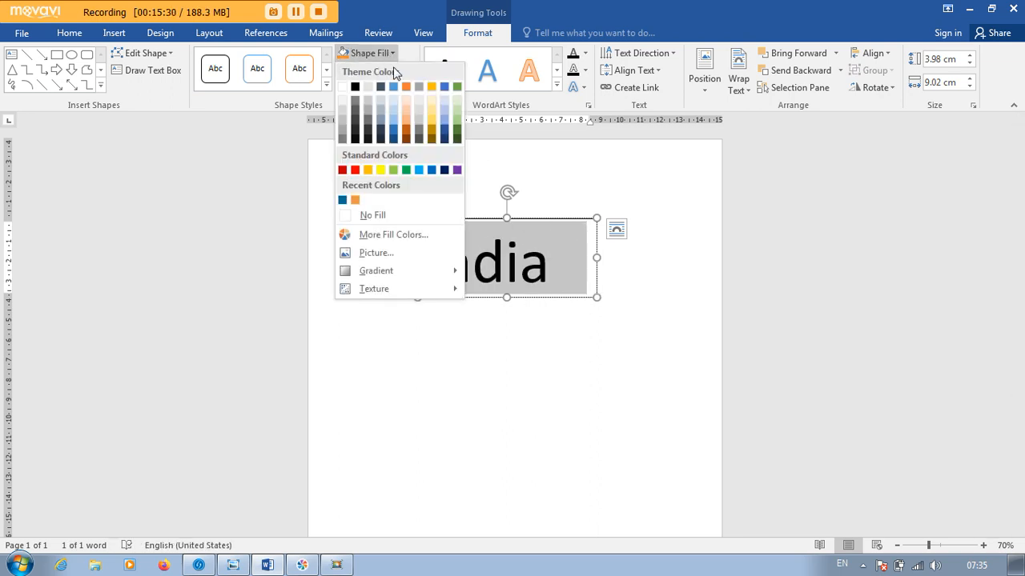
{"action": "left_click", "coordinate": [380, 170]}
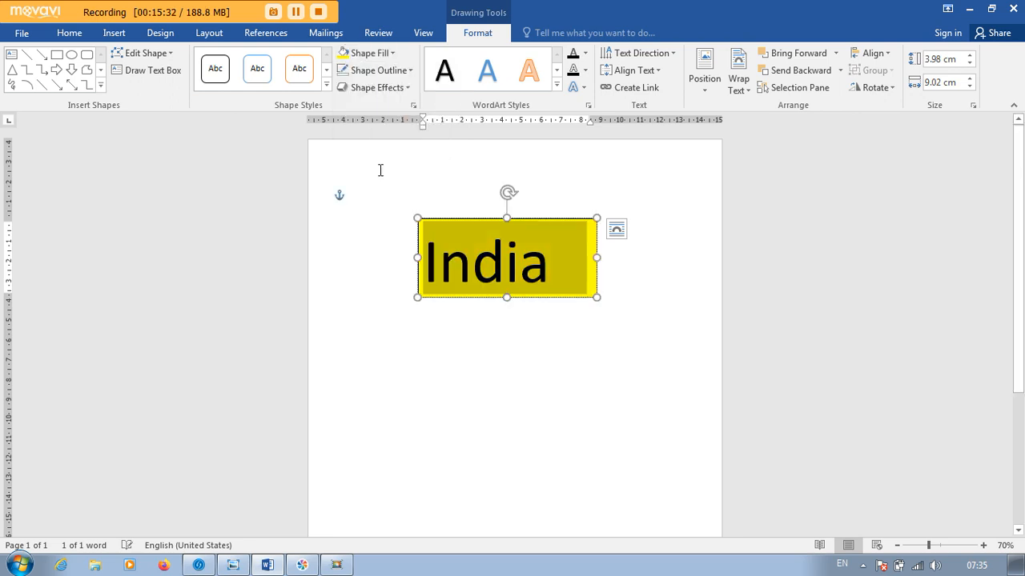
{"action": "left_click", "coordinate": [409, 70]}
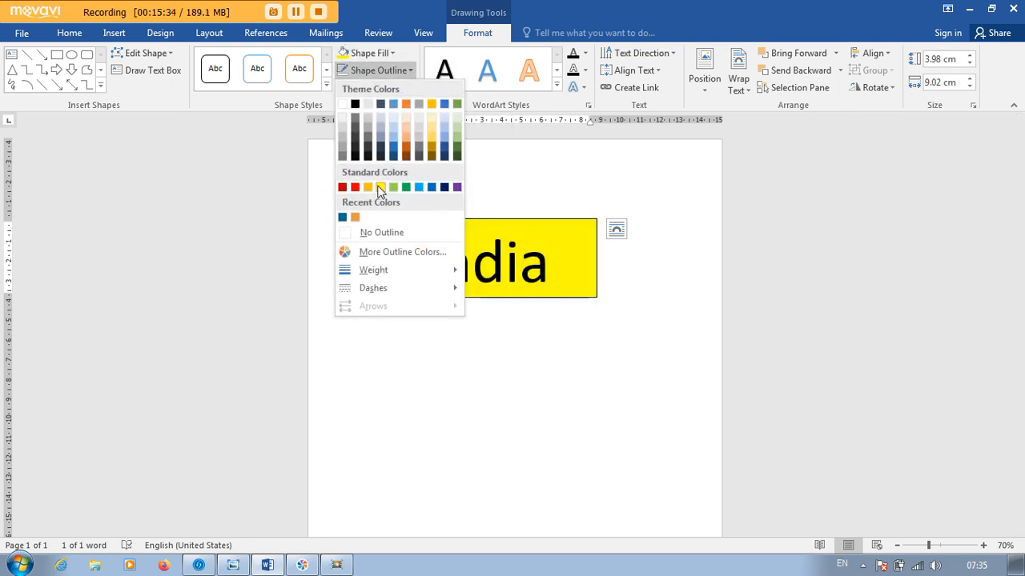
{"action": "left_click", "coordinate": [355, 105]}
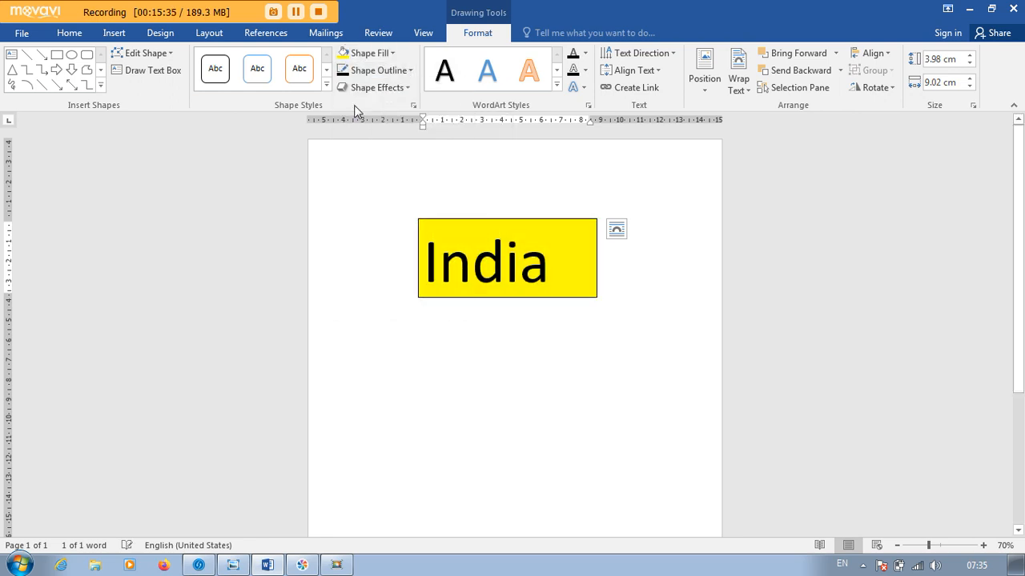
Look over the outline weights for the text box and the WordArt styles for its text
{"action": "left_click", "coordinate": [406, 70]}
{"action": "mouse_move", "coordinate": [409, 272]}
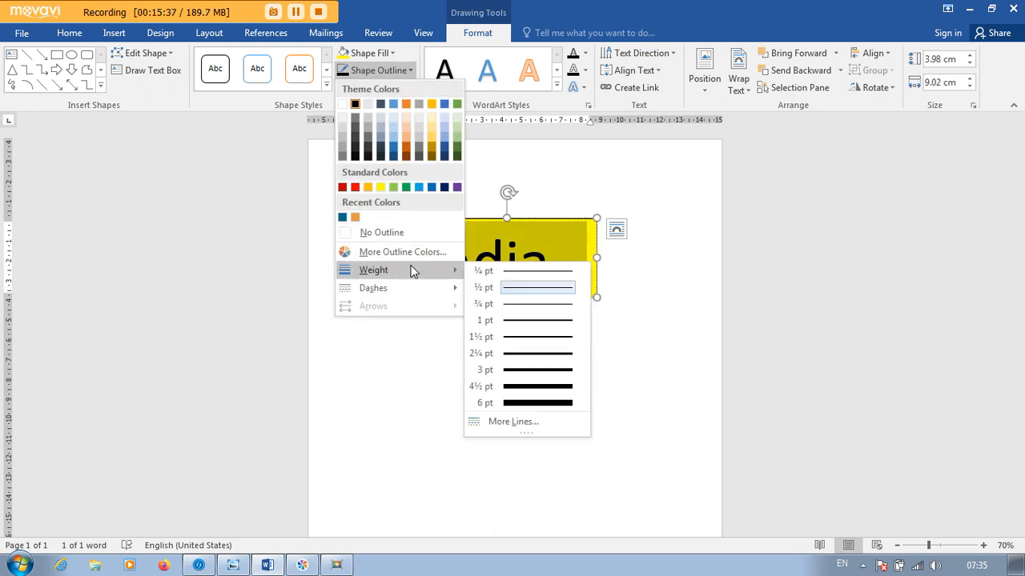
{"action": "left_click", "coordinate": [507, 339]}
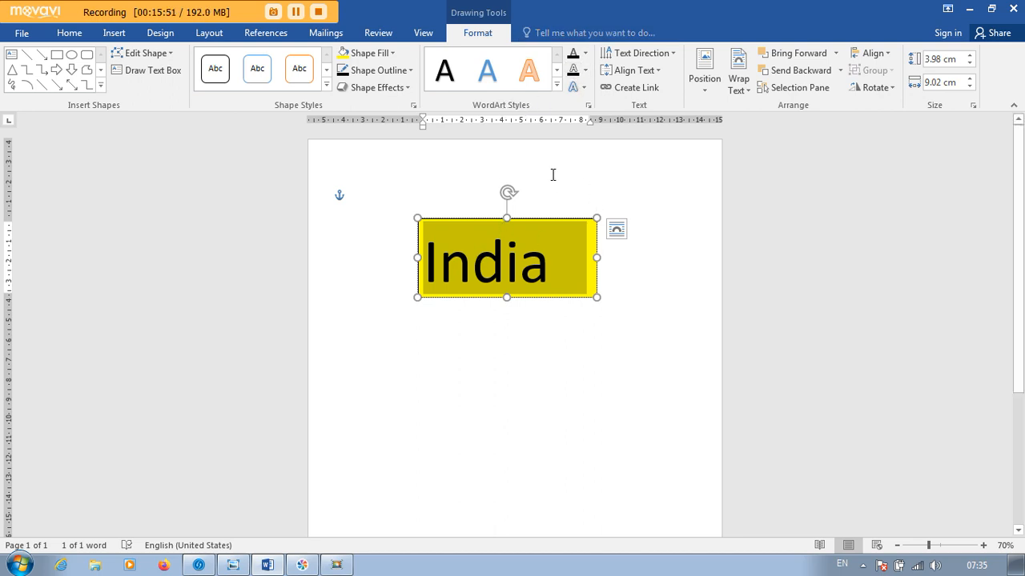
{"action": "left_click", "coordinate": [556, 84]}
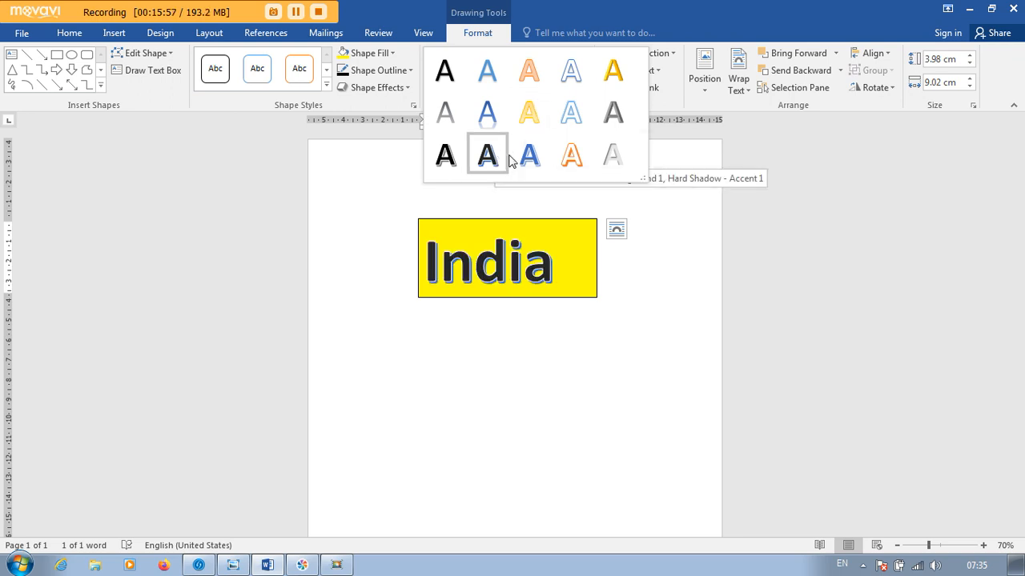
{"action": "left_click", "coordinate": [538, 266]}
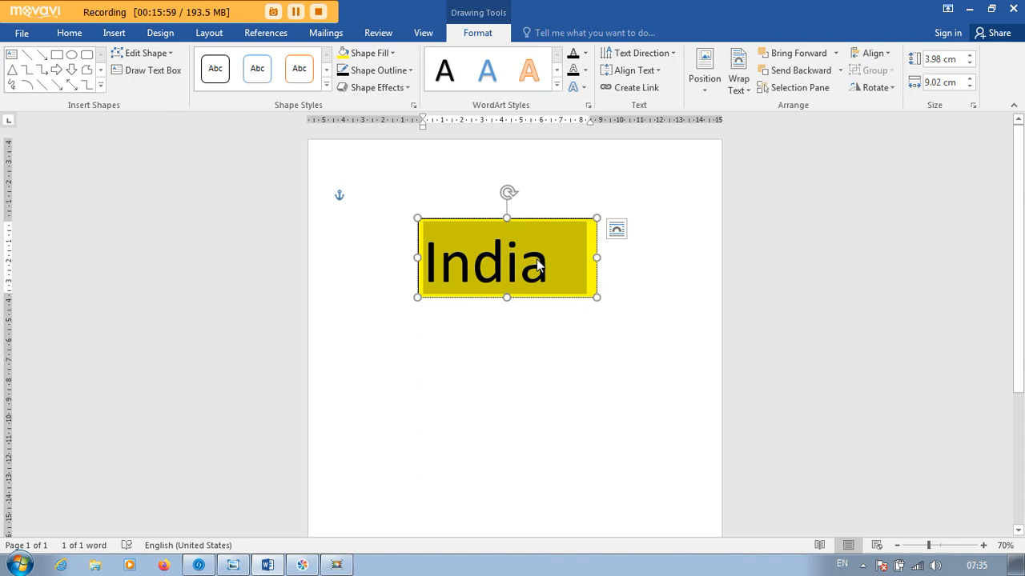
Open the detailed text fill settings and give the word India a solid dark red fill
{"action": "left_click", "coordinate": [586, 54]}
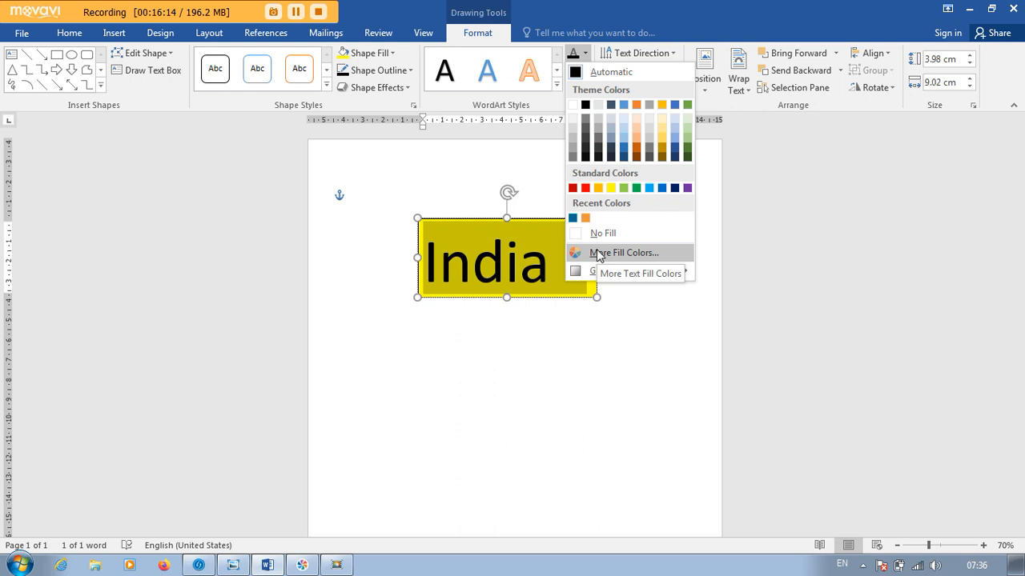
{"action": "mouse_move", "coordinate": [601, 273]}
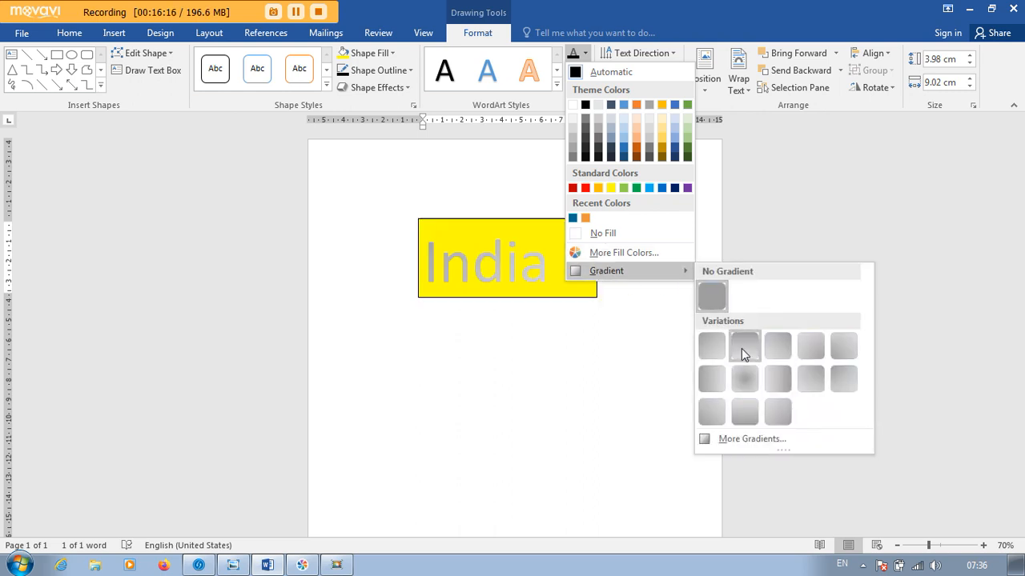
{"action": "left_click", "coordinate": [752, 439]}
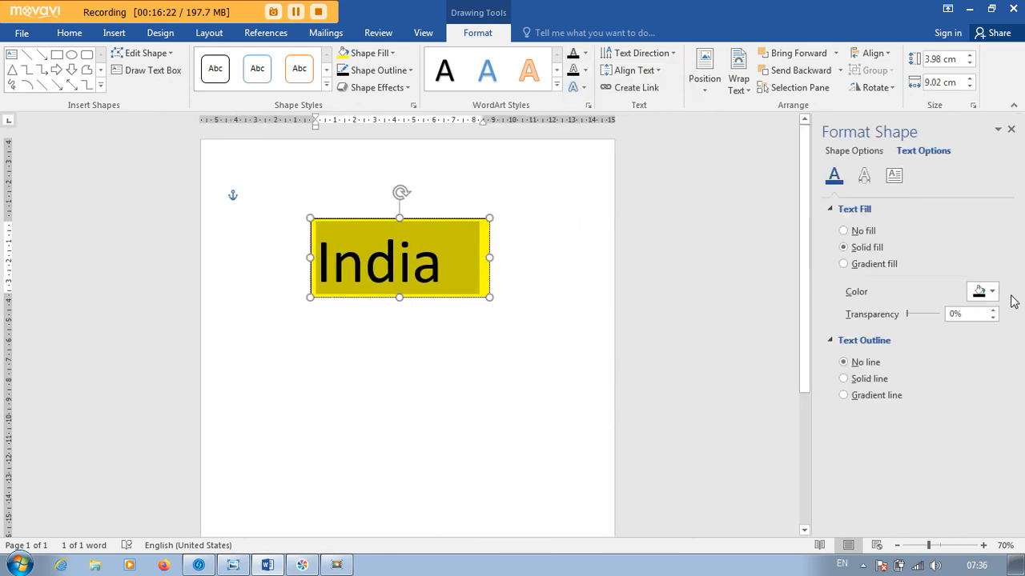
{"action": "left_click", "coordinate": [991, 294]}
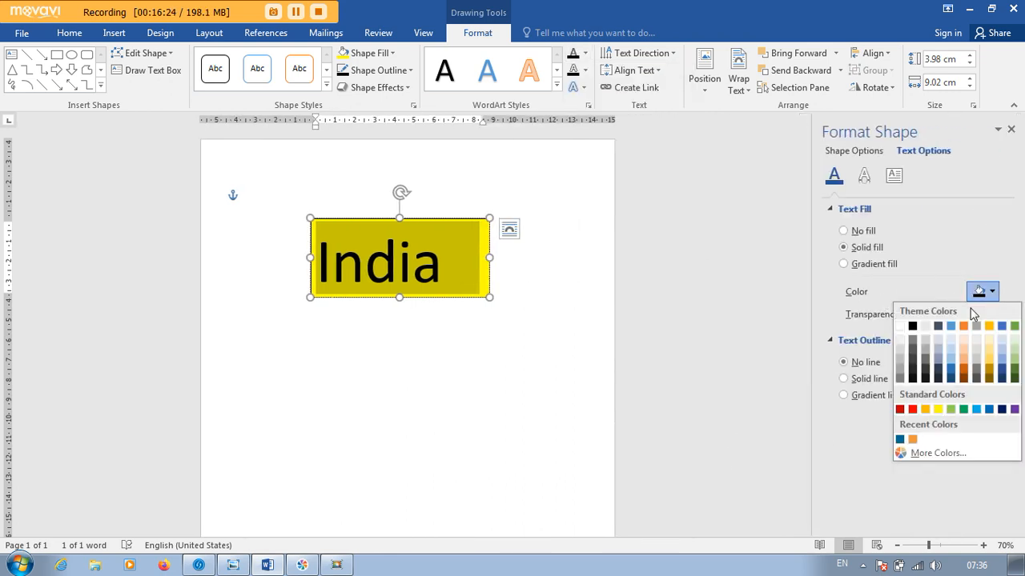
{"action": "left_click", "coordinate": [904, 414]}
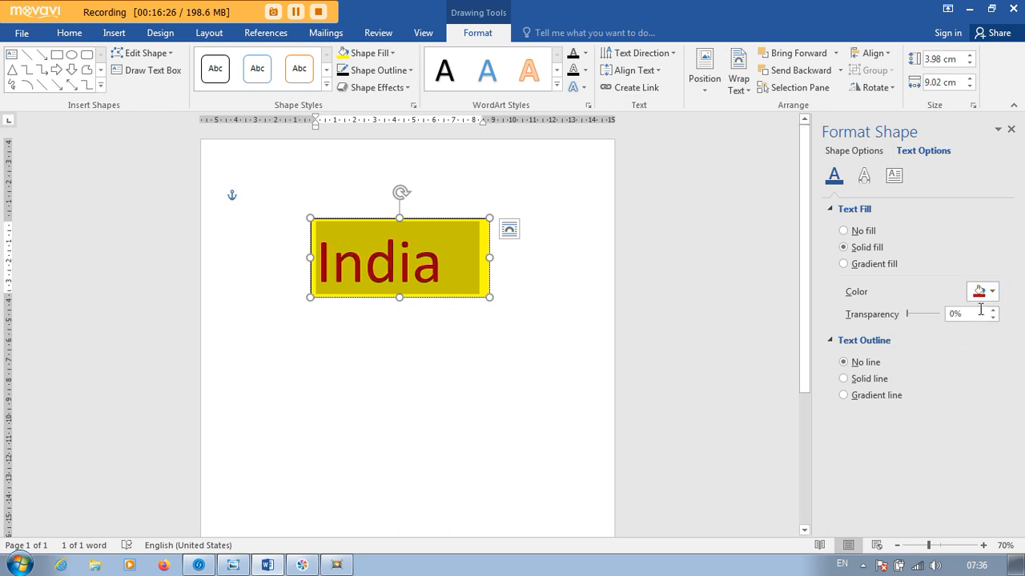
Switch the word India to a gradient fill and remove its red, white and blue middle gradient stops
{"action": "left_click", "coordinate": [887, 265]}
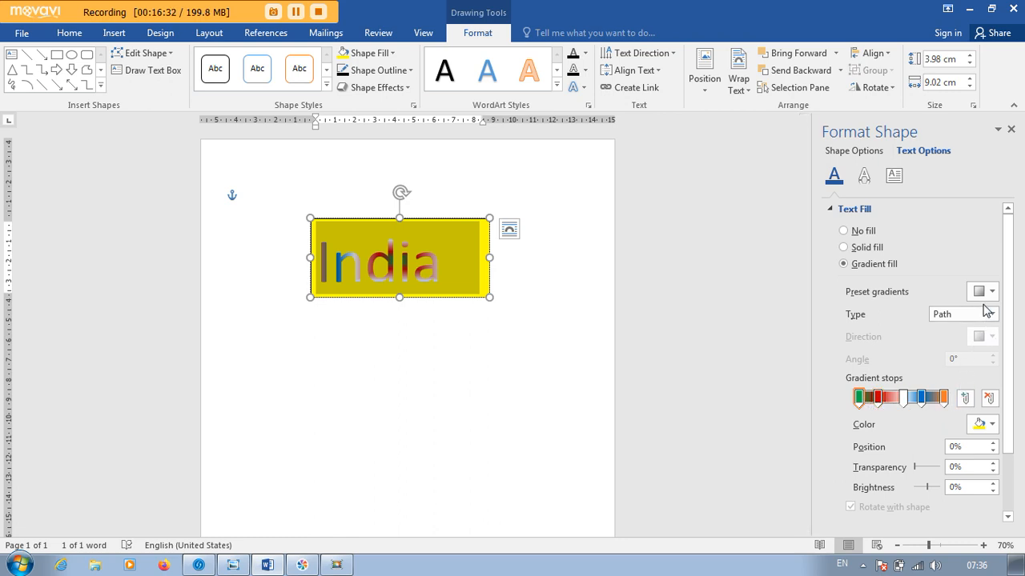
{"action": "left_click", "coordinate": [877, 400]}
{"action": "left_click", "coordinate": [989, 398]}
{"action": "left_click", "coordinate": [989, 397]}
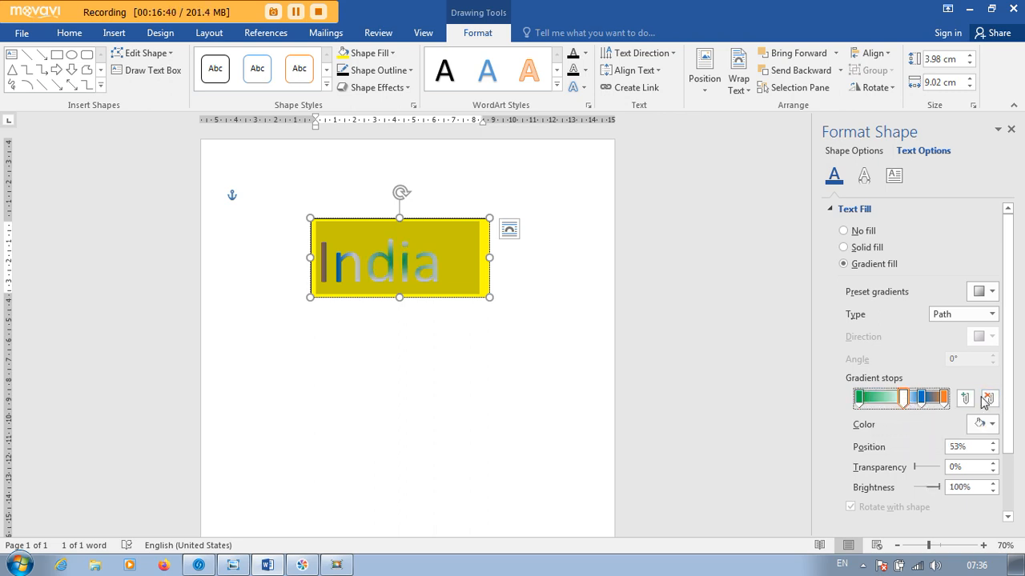
{"action": "left_click", "coordinate": [921, 398]}
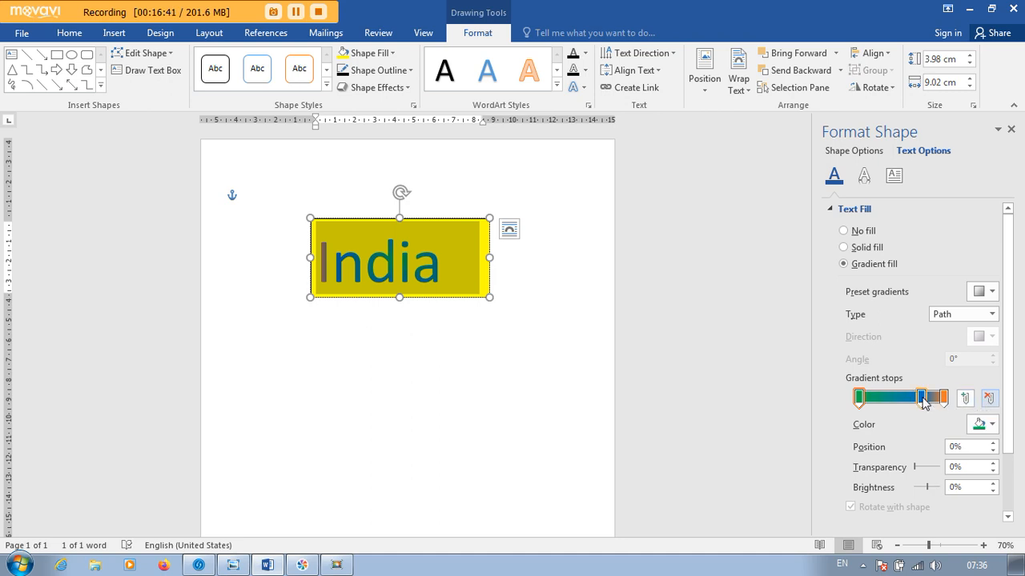
{"action": "left_click", "coordinate": [990, 398]}
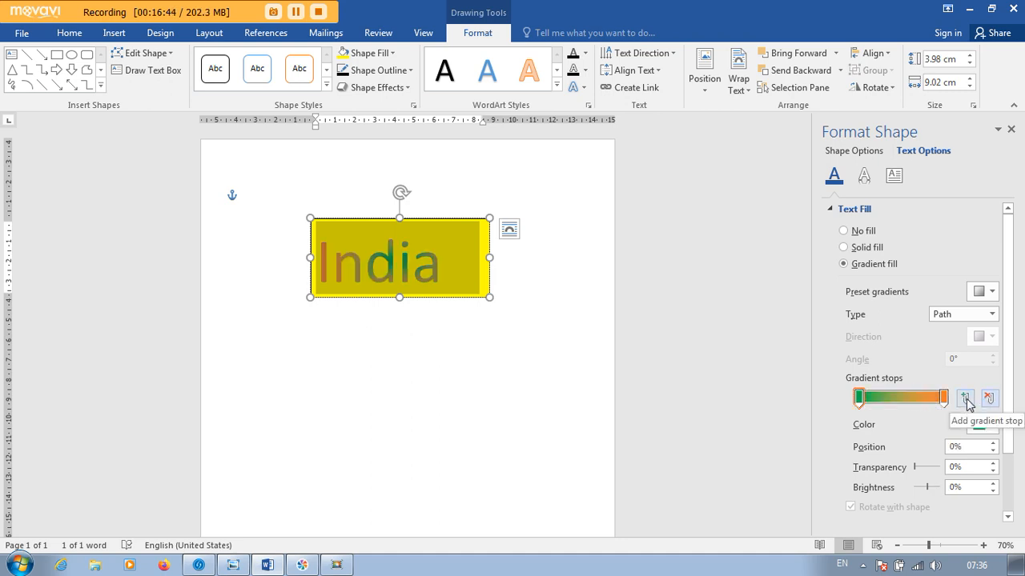
Colour the text gradient's first stop dark red and its last stop blue, and close the formatting settings
{"action": "left_click", "coordinate": [860, 398]}
{"action": "left_click", "coordinate": [991, 425]}
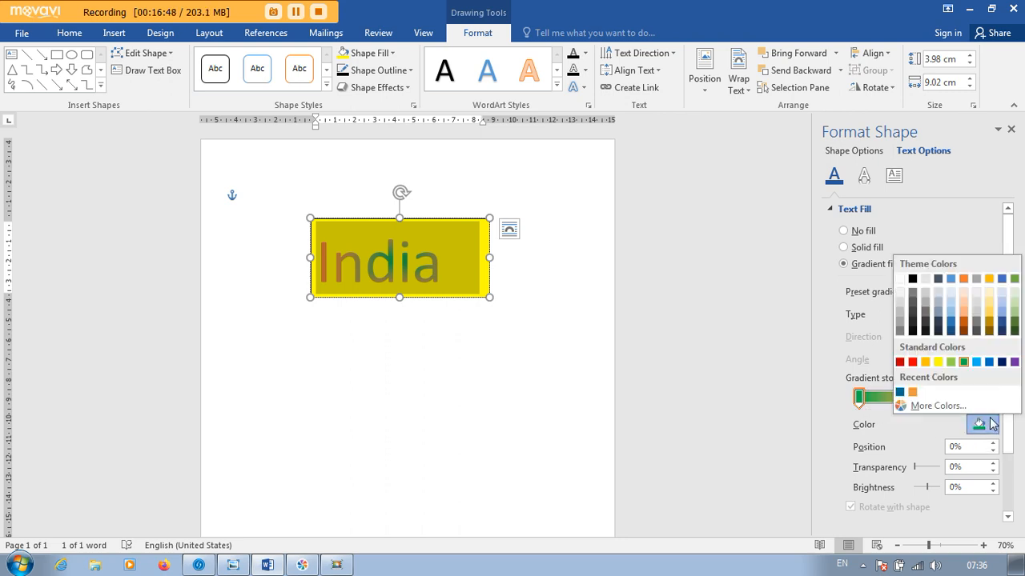
{"action": "left_click", "coordinate": [899, 362]}
{"action": "left_click", "coordinate": [944, 398]}
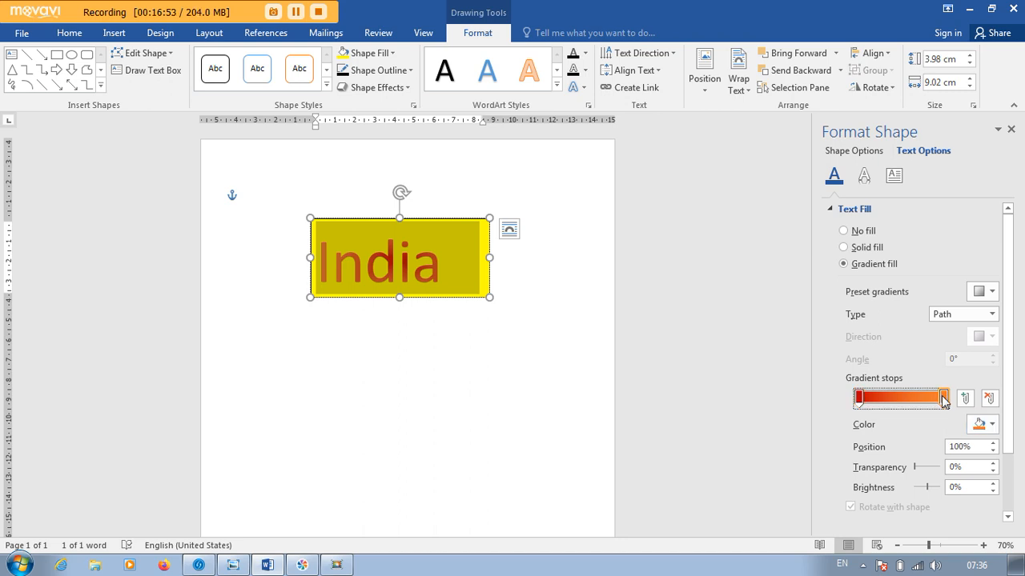
{"action": "left_click", "coordinate": [983, 425]}
{"action": "left_click", "coordinate": [989, 362]}
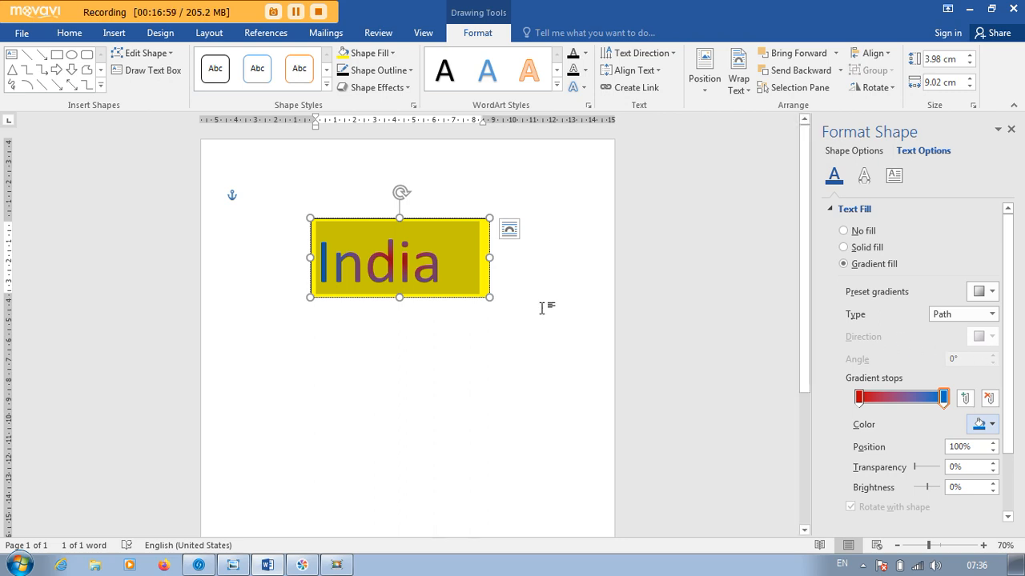
{"action": "left_click", "coordinate": [1012, 131]}
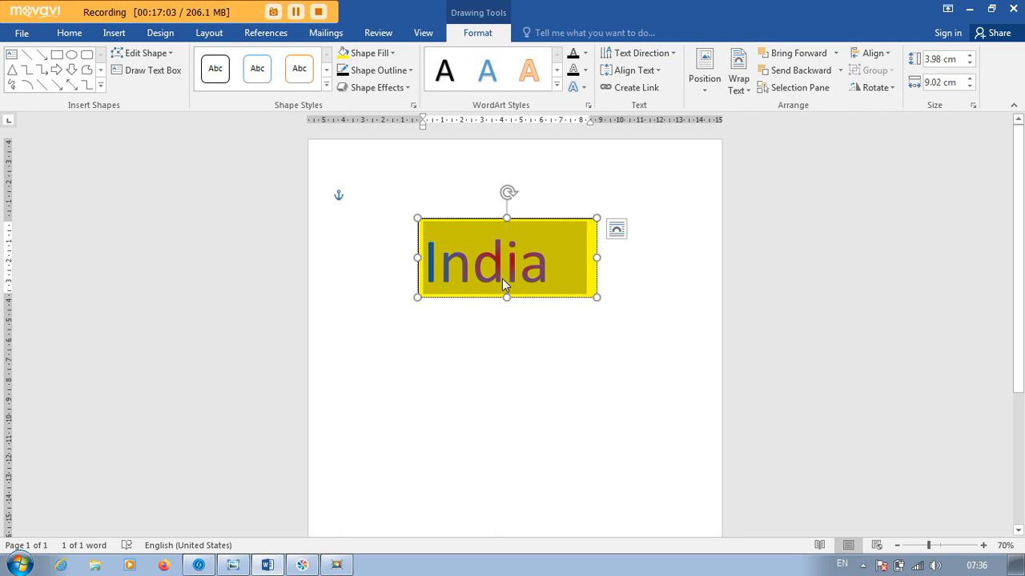
Select the word India in the text box and give its text a black outline 3 pt thick
{"action": "left_click", "coordinate": [502, 279]}
{"action": "left_click_drag", "start_coordinate": [548, 269], "coordinate": [426, 268]}
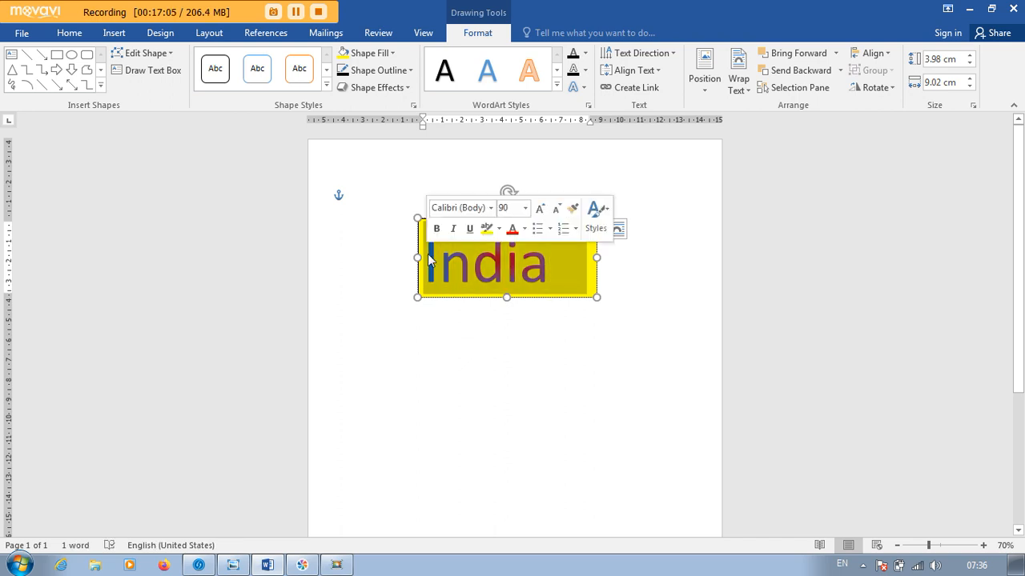
{"action": "left_click", "coordinate": [585, 53]}
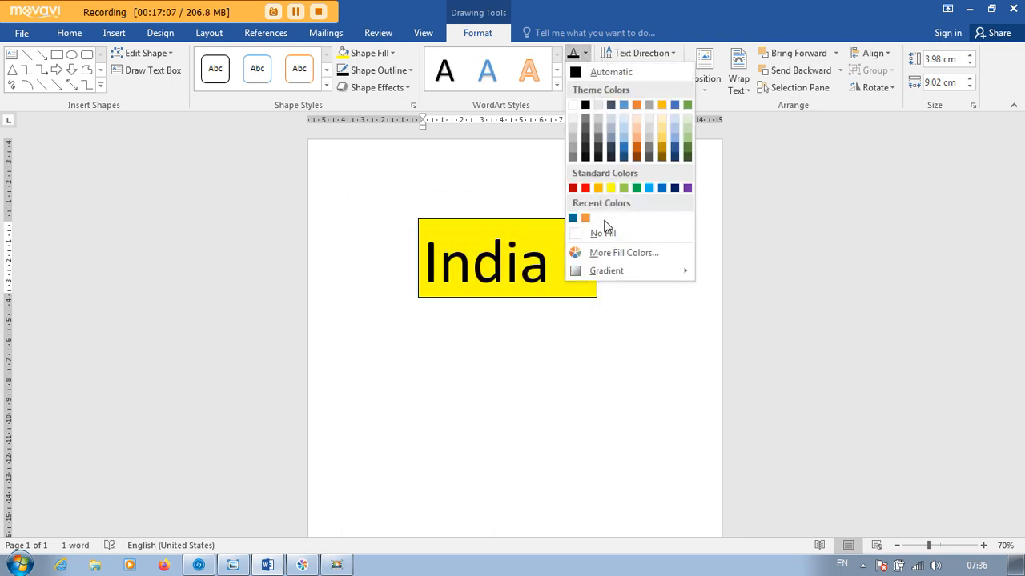
{"action": "left_click", "coordinate": [587, 54]}
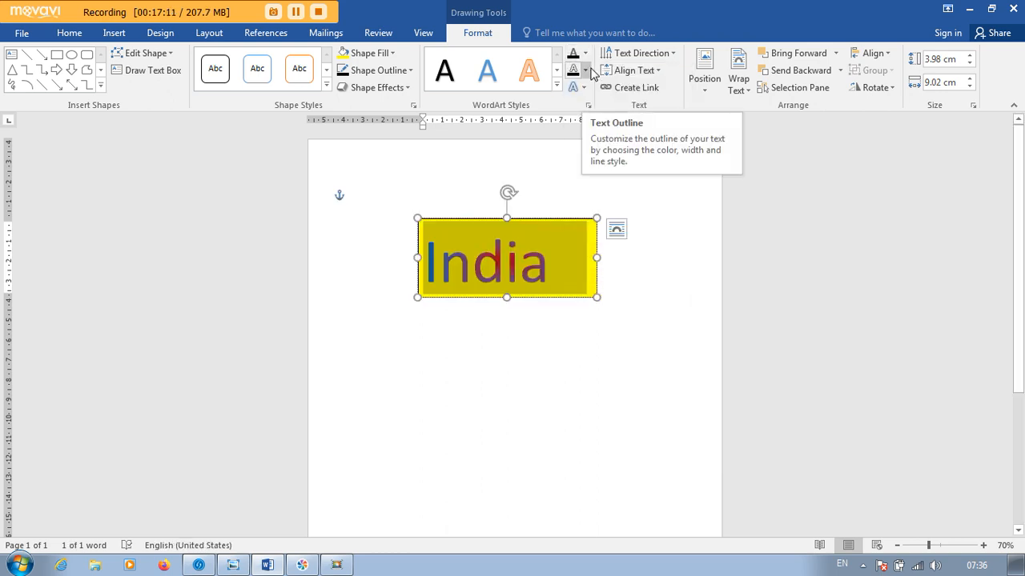
{"action": "left_click", "coordinate": [585, 70]}
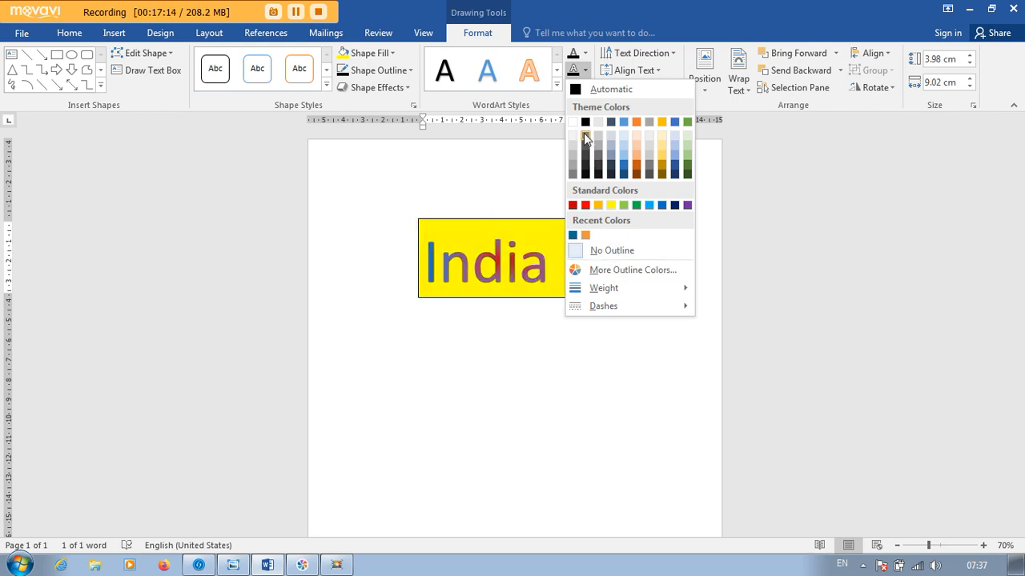
{"action": "left_click", "coordinate": [585, 122]}
{"action": "left_click", "coordinate": [585, 70]}
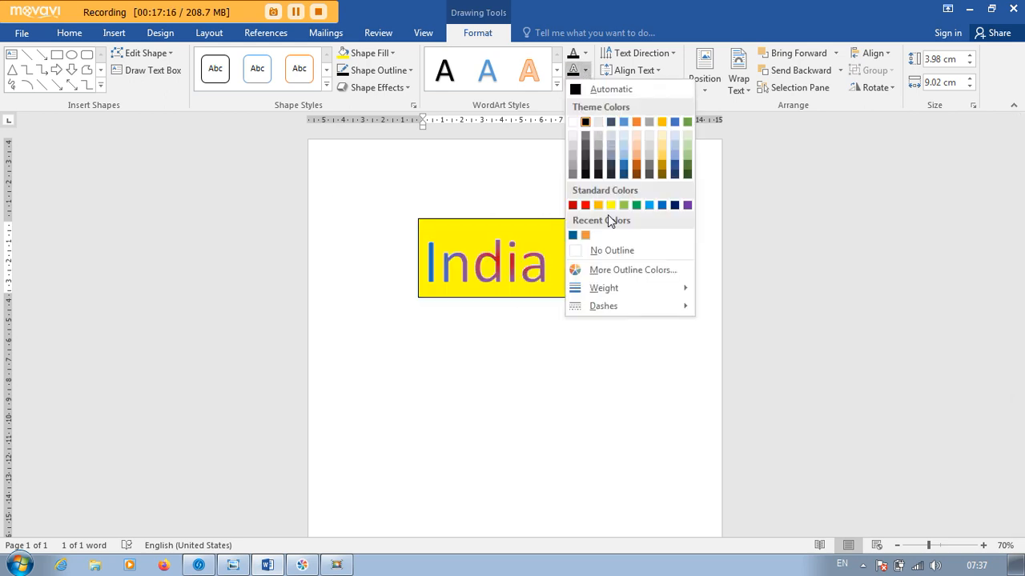
{"action": "mouse_move", "coordinate": [606, 289]}
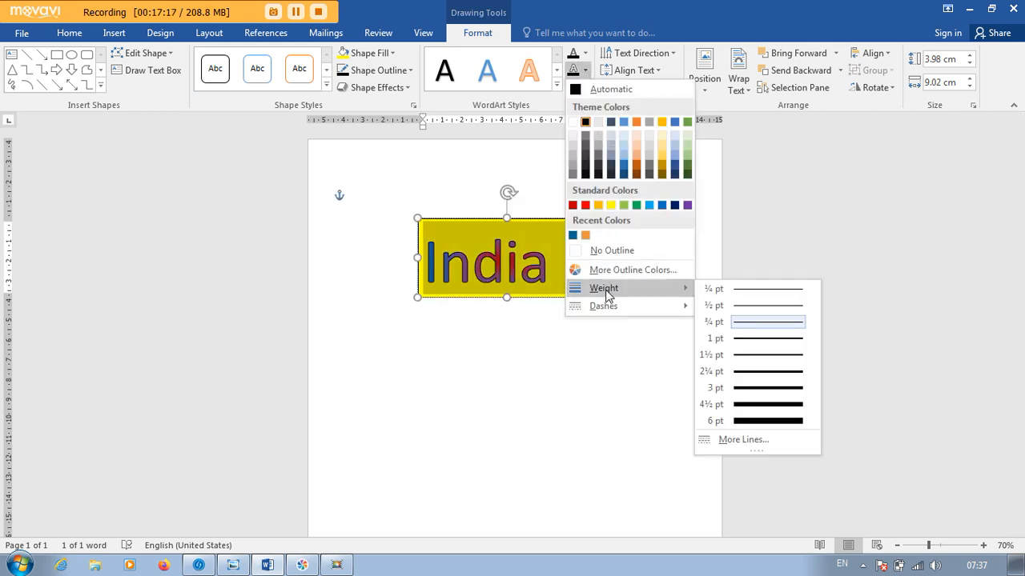
{"action": "left_click", "coordinate": [757, 388]}
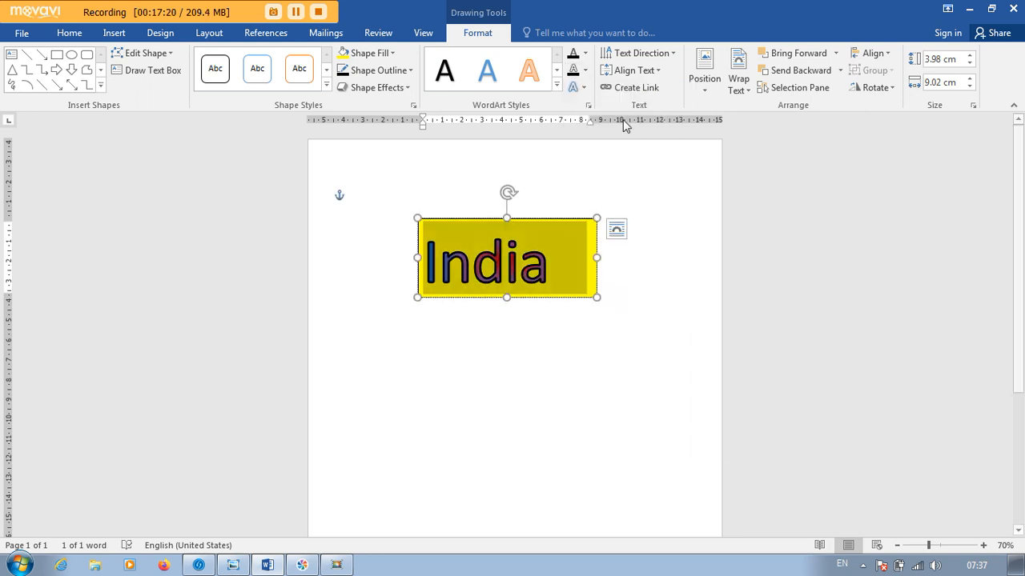
Change the text outline of the word India to the round dot dash style
{"action": "left_click", "coordinate": [588, 72]}
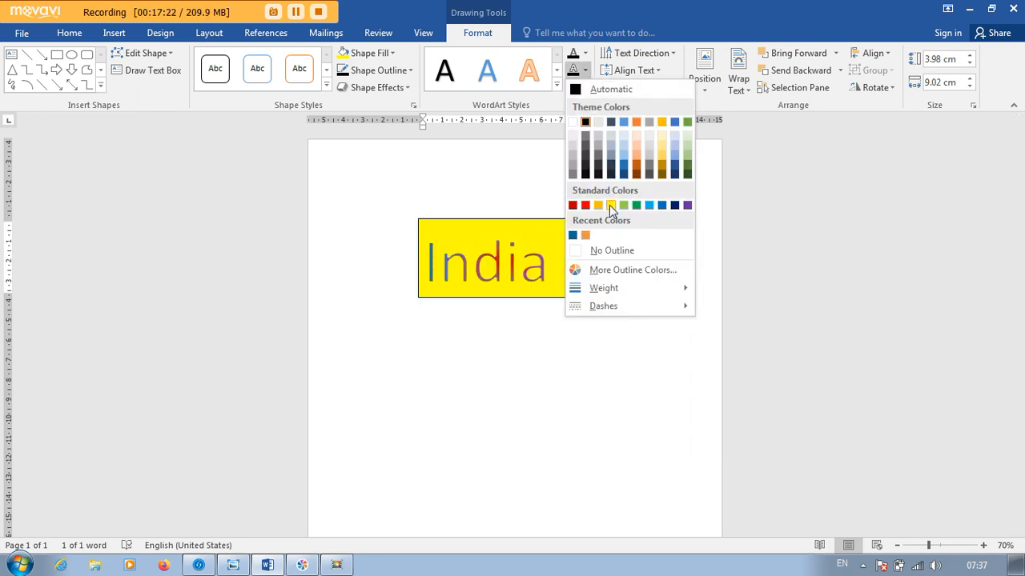
{"action": "mouse_move", "coordinate": [609, 290]}
{"action": "mouse_move", "coordinate": [618, 306]}
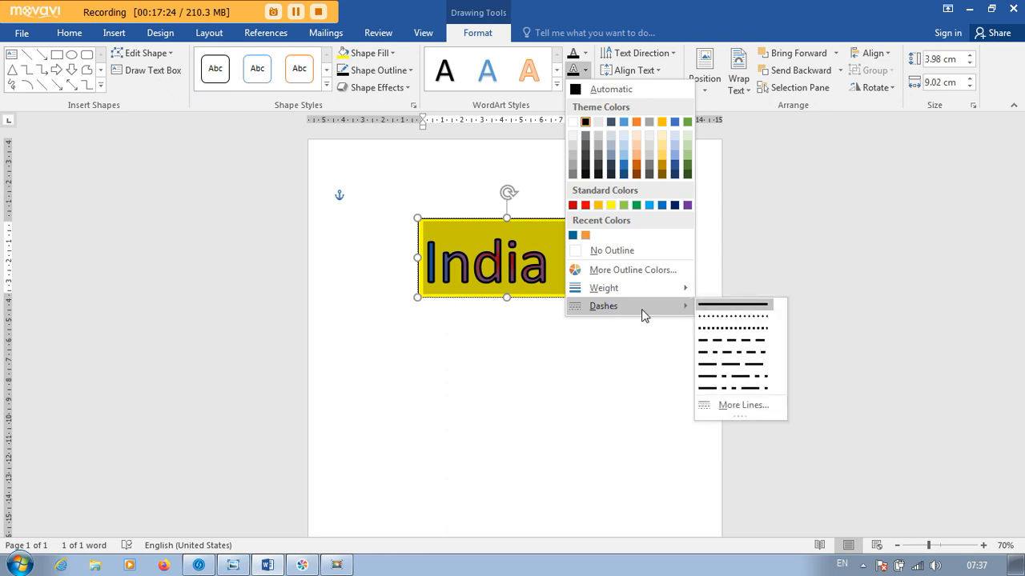
{"action": "left_click", "coordinate": [722, 318]}
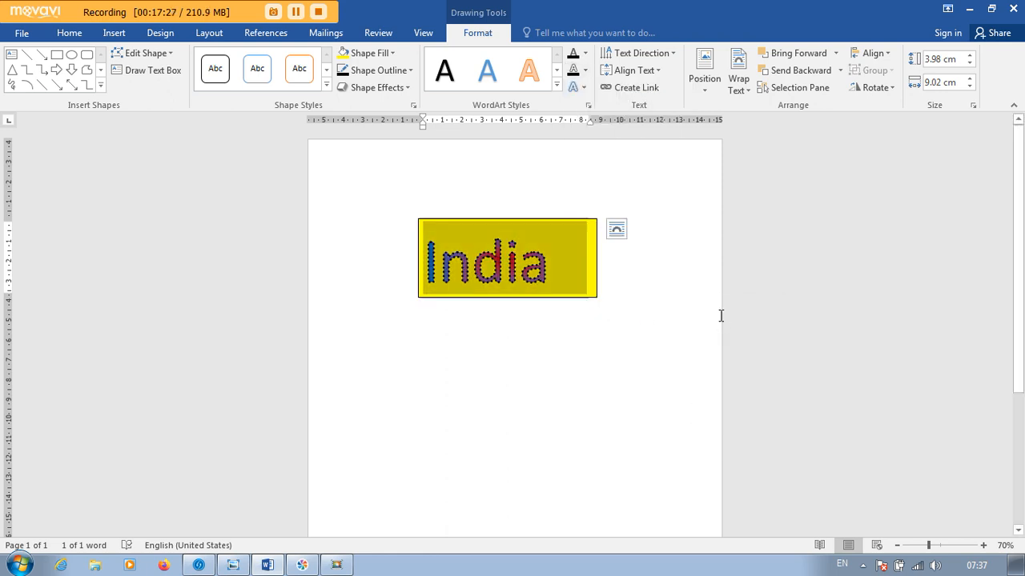
Add an outer shadow offset diagonally to the top left and the largest green glow to the word India
{"action": "left_click", "coordinate": [585, 91]}
{"action": "mouse_move", "coordinate": [595, 117]}
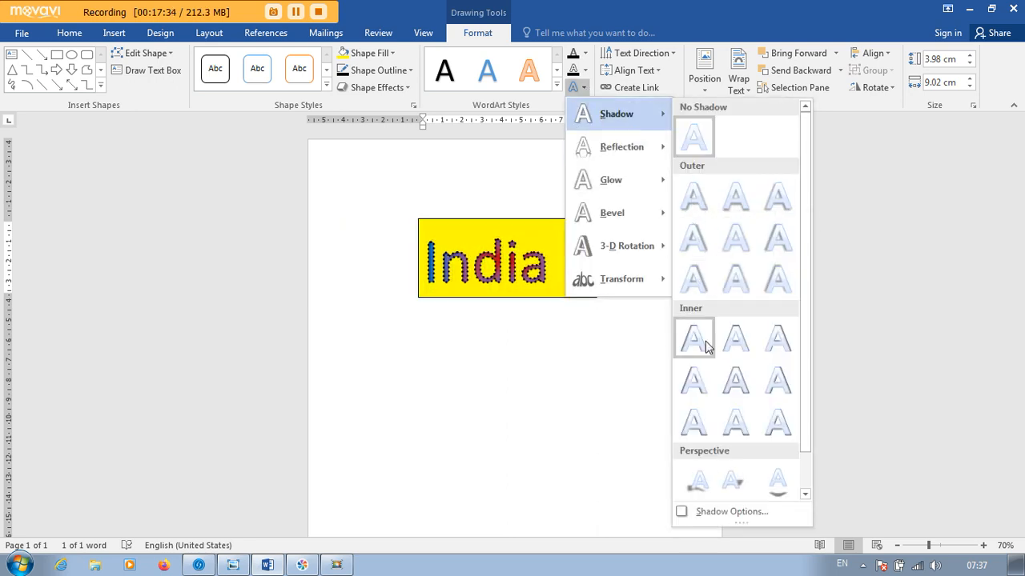
{"action": "left_click", "coordinate": [777, 277]}
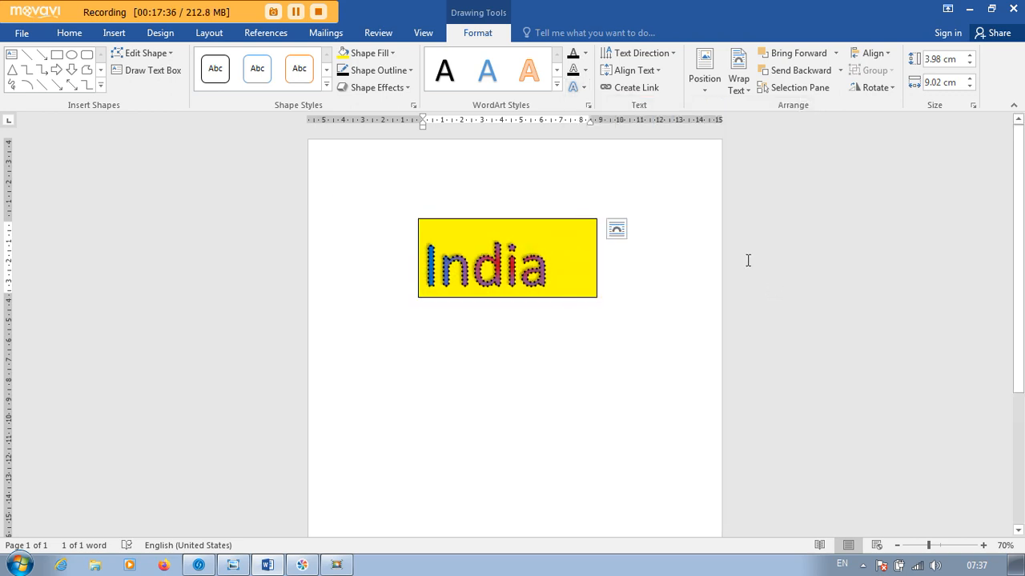
{"action": "left_click", "coordinate": [575, 87]}
{"action": "mouse_move", "coordinate": [606, 144]}
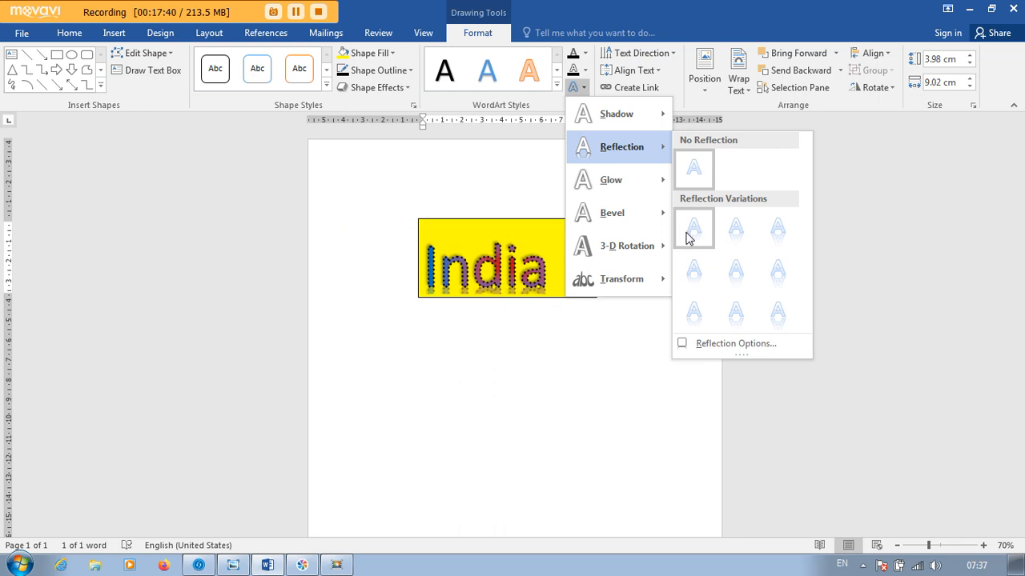
{"action": "mouse_move", "coordinate": [641, 186]}
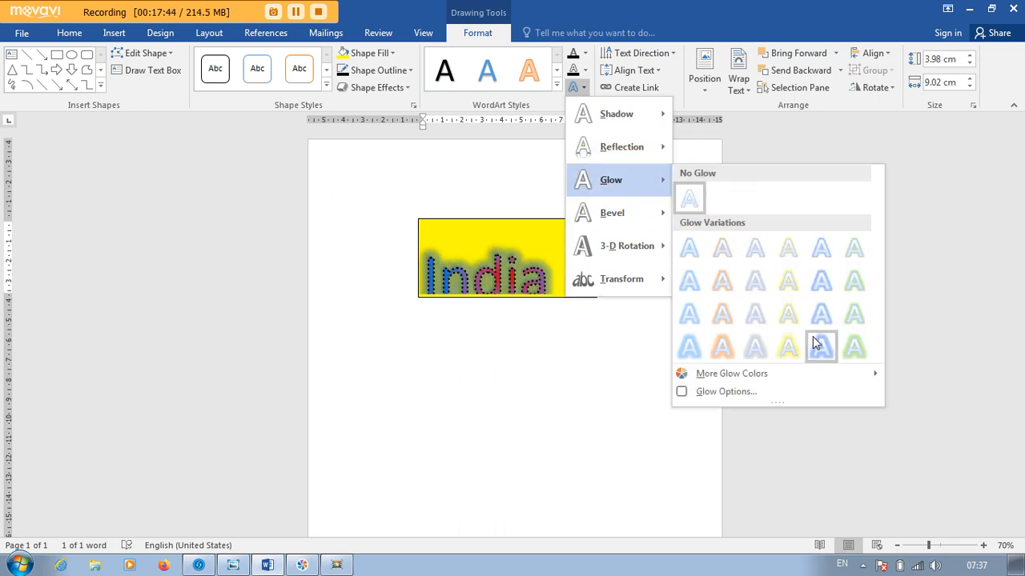
{"action": "left_click", "coordinate": [854, 346]}
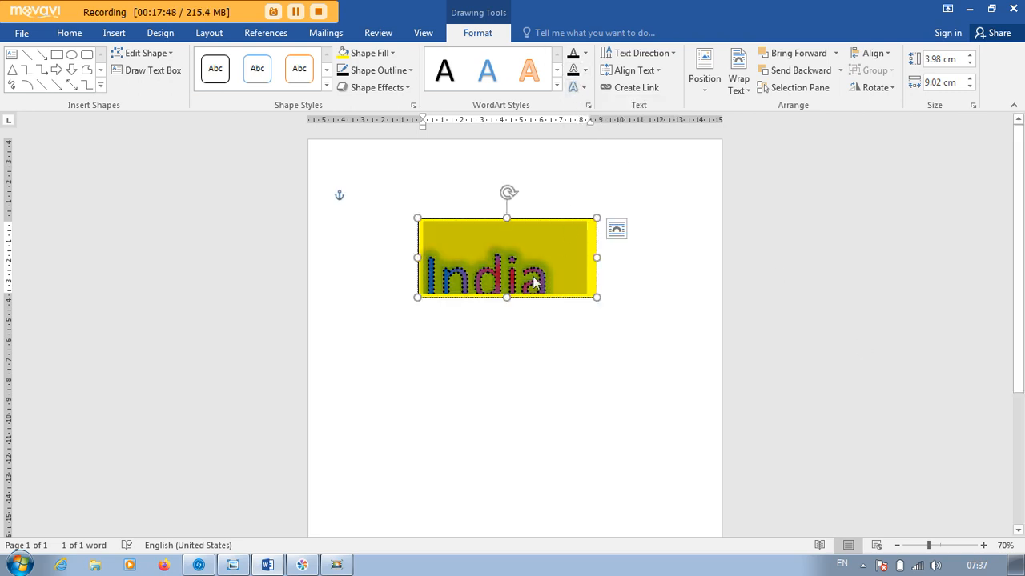
Stretch the text box to about 5.65 cm high and curve the word India with a Follow Path text transform
{"action": "left_click_drag", "start_coordinate": [507, 297], "coordinate": [506, 330]}
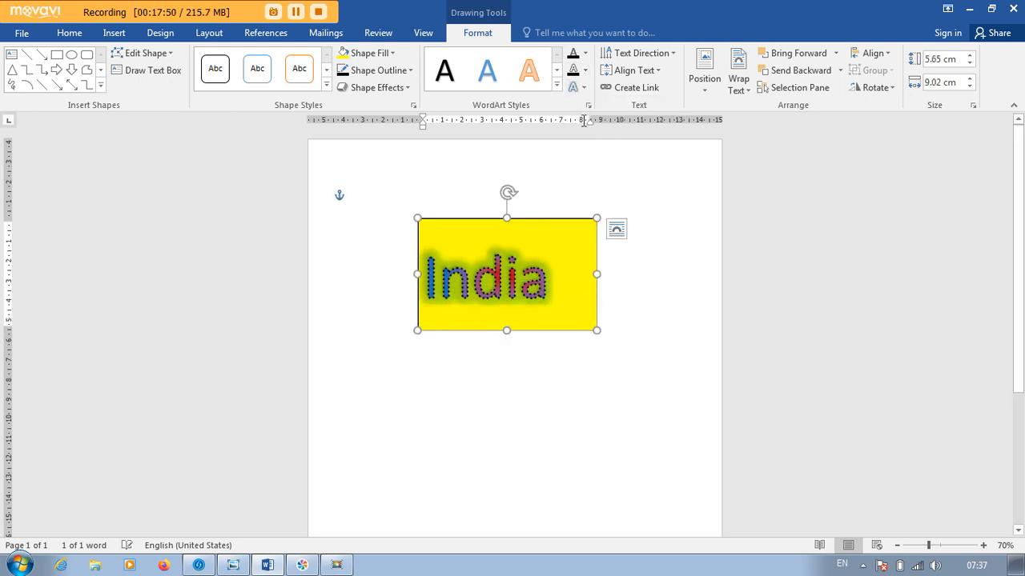
{"action": "left_click", "coordinate": [584, 90]}
{"action": "mouse_move", "coordinate": [633, 220]}
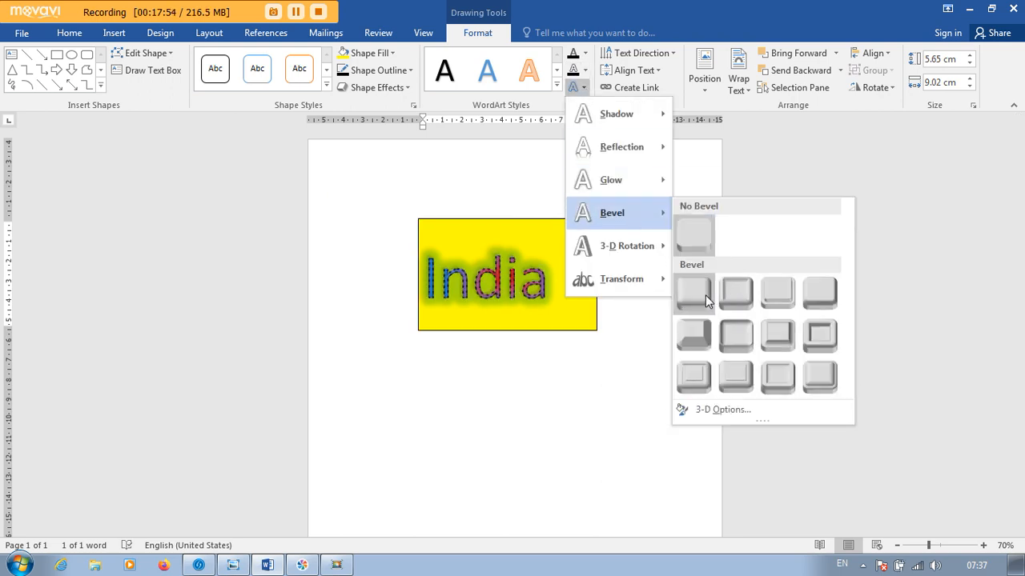
{"action": "mouse_move", "coordinate": [649, 245]}
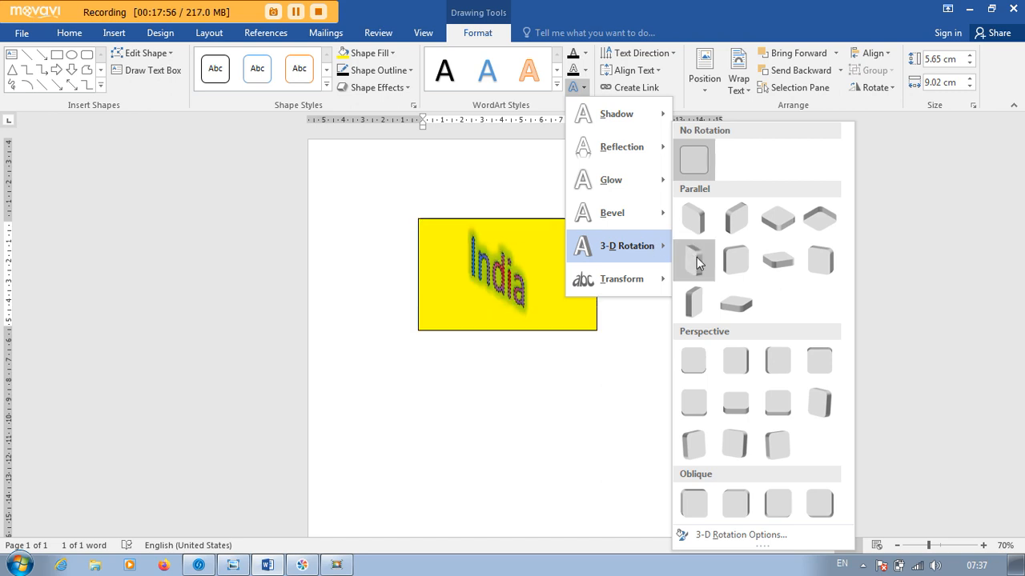
{"action": "mouse_move", "coordinate": [632, 286]}
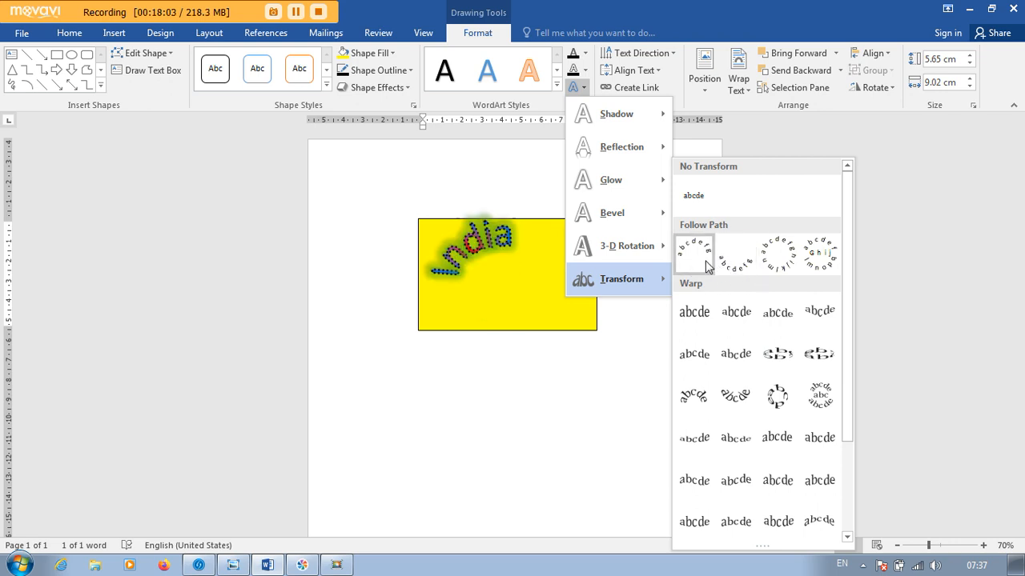
{"action": "left_click", "coordinate": [766, 266]}
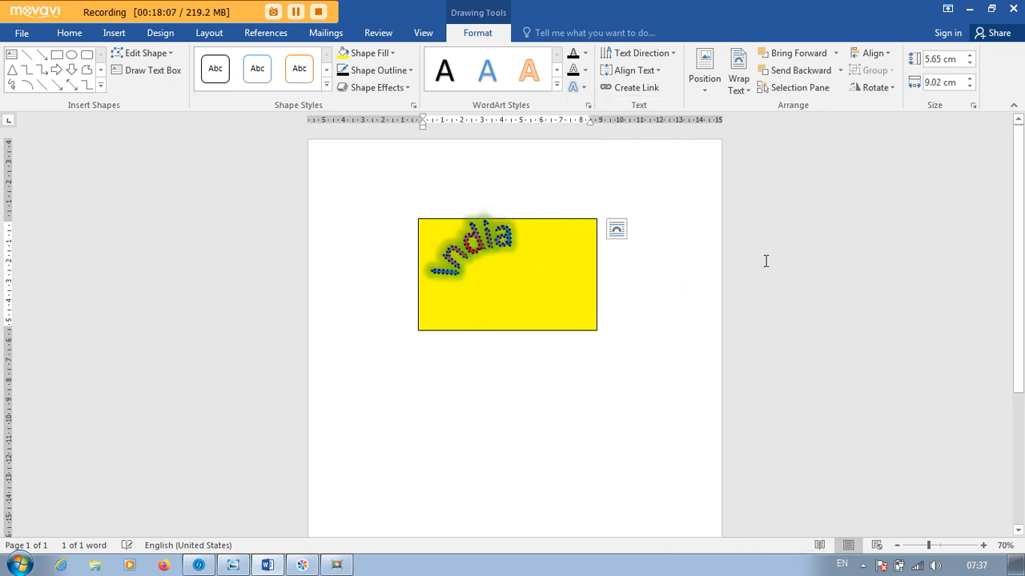
Change the shape of the yellow text box from a rectangle to an oval
{"action": "left_click", "coordinate": [576, 227]}
{"action": "left_click", "coordinate": [152, 53]}
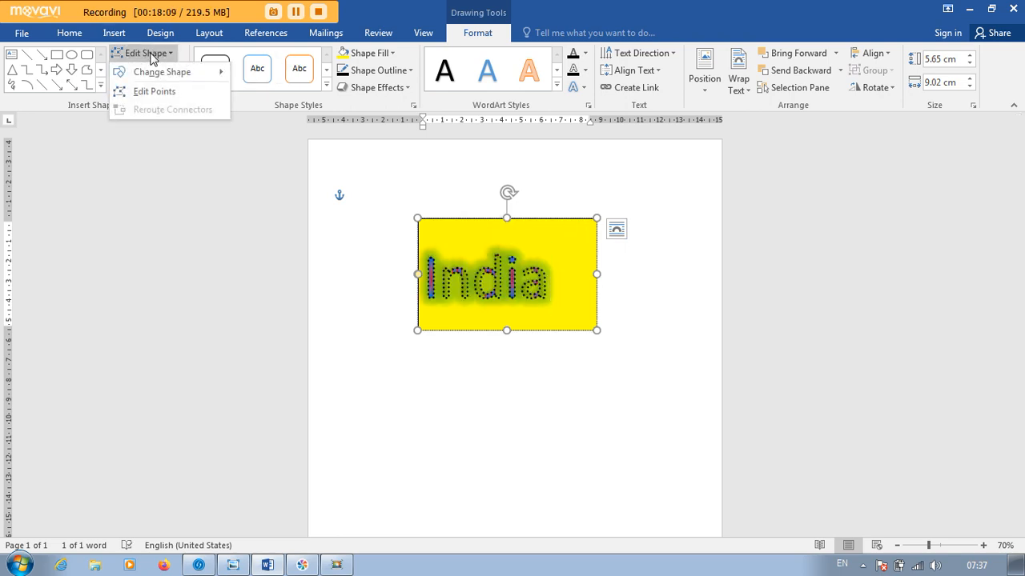
{"action": "mouse_move", "coordinate": [160, 72]}
{"action": "left_click", "coordinate": [241, 121]}
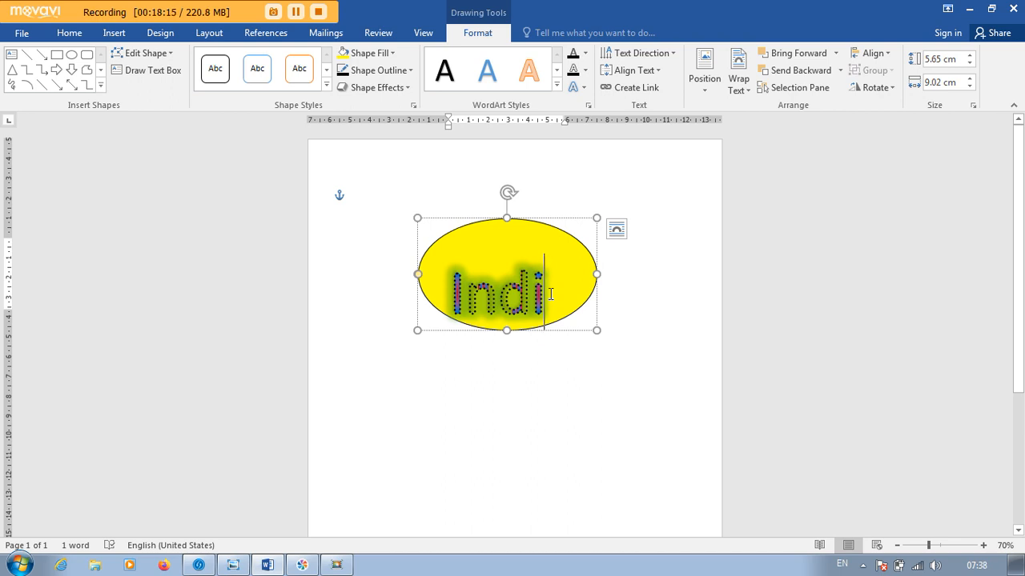
Make the text in the oval smaller and extend it to read "I love My India"
{"action": "type", "text": "a"}
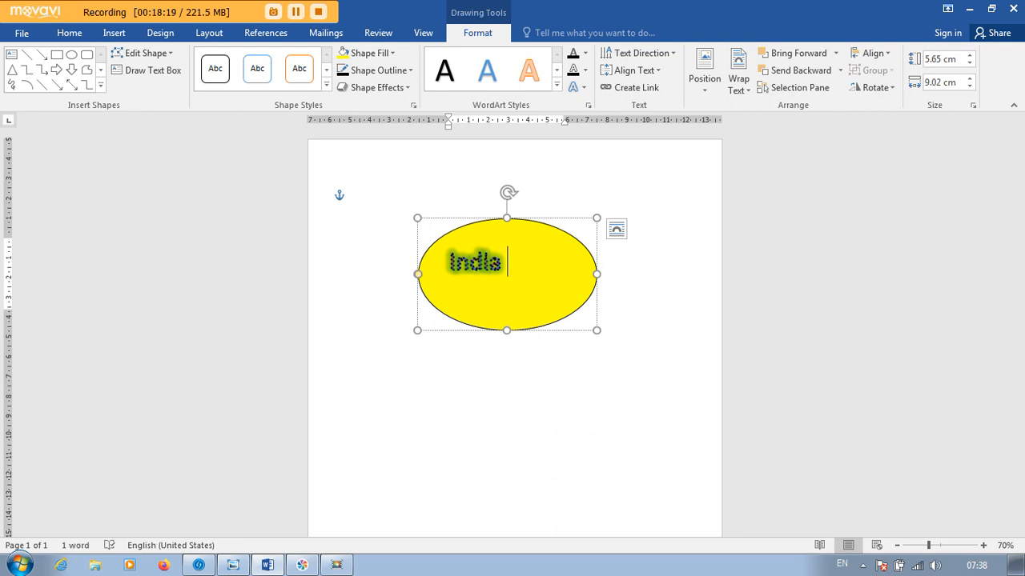
{"action": "type", "text": "I l"}
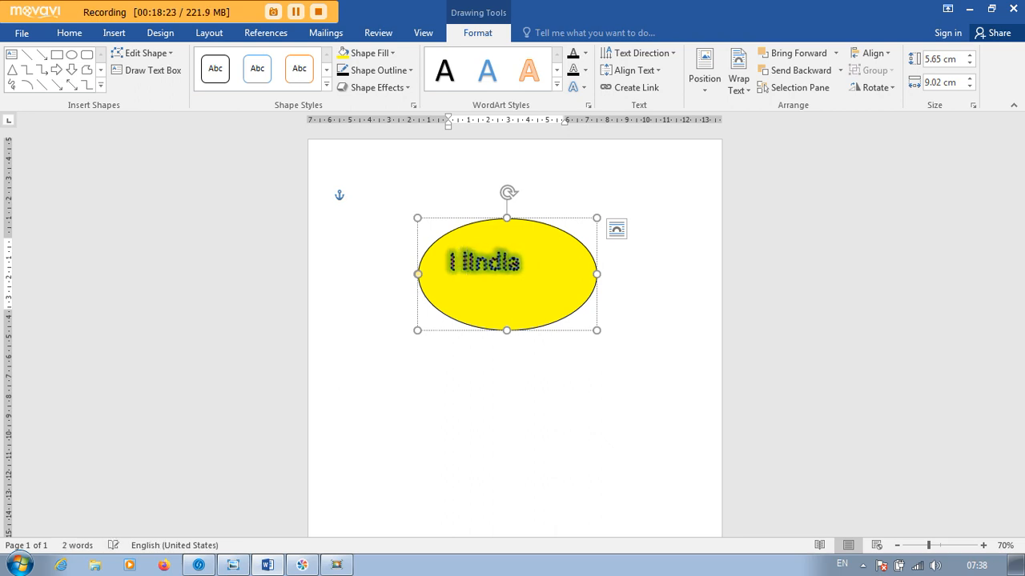
{"action": "key", "text": "BackSpace"}
{"action": "type", "text": "lovr"}
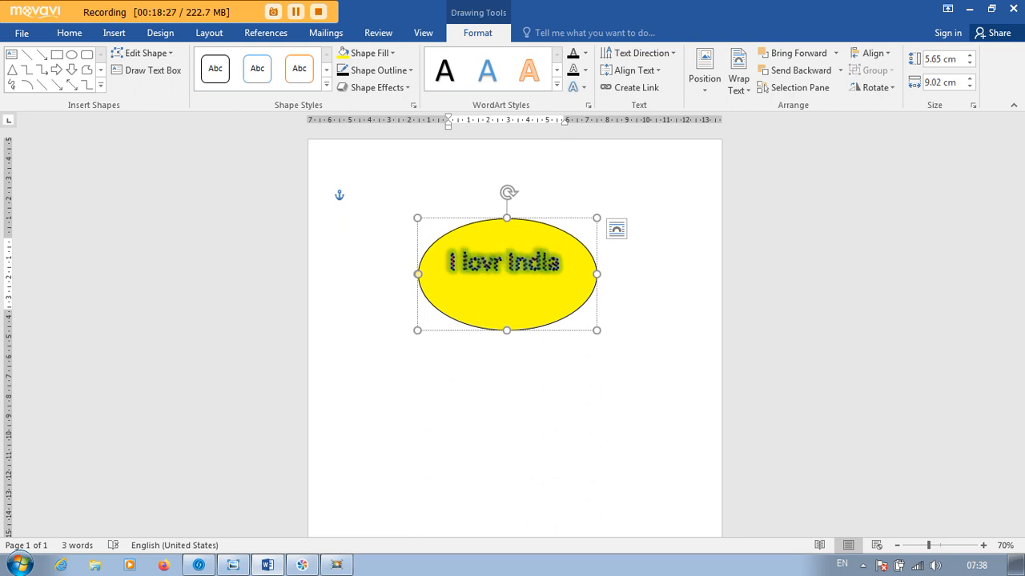
{"action": "key", "text": "BackSpace"}
{"action": "key", "text": "BackSpace"}
{"action": "type", "text": "e "}
{"action": "type", "text": "my"}
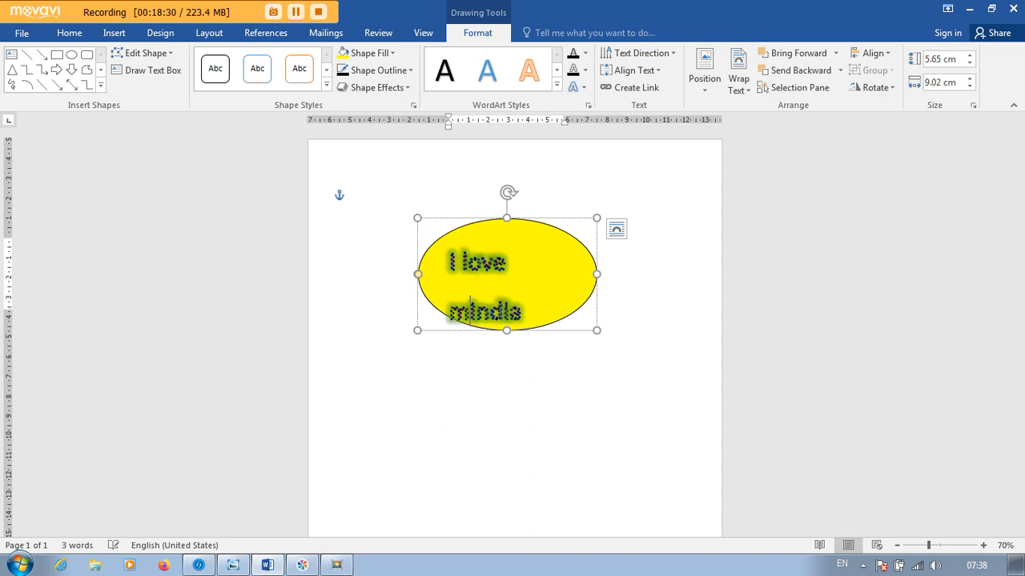
{"action": "key", "text": "BackSpace"}
{"action": "key", "text": "BackSpace"}
{"action": "type", "text": "My"}
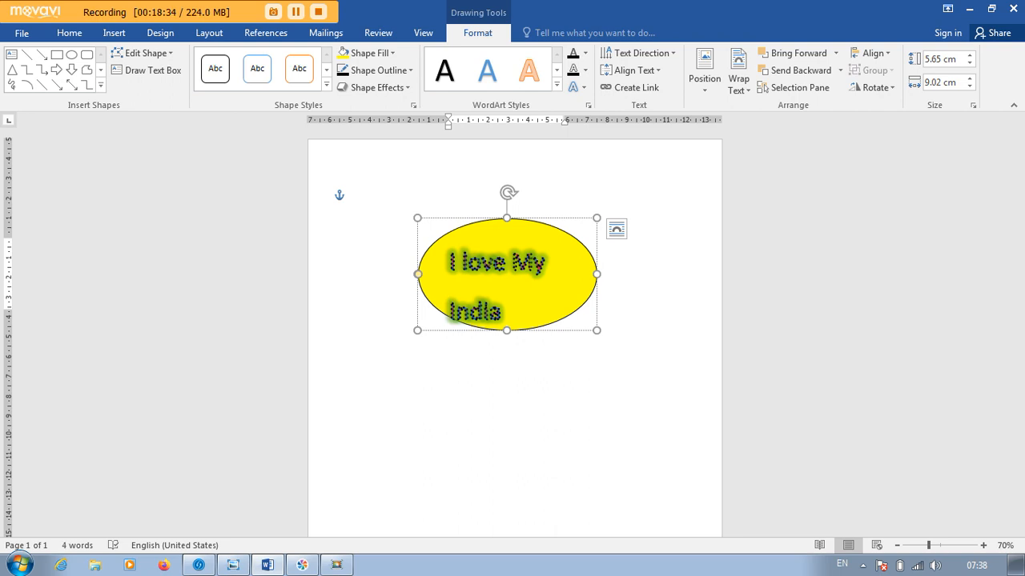
{"action": "left_click", "coordinate": [672, 345]}
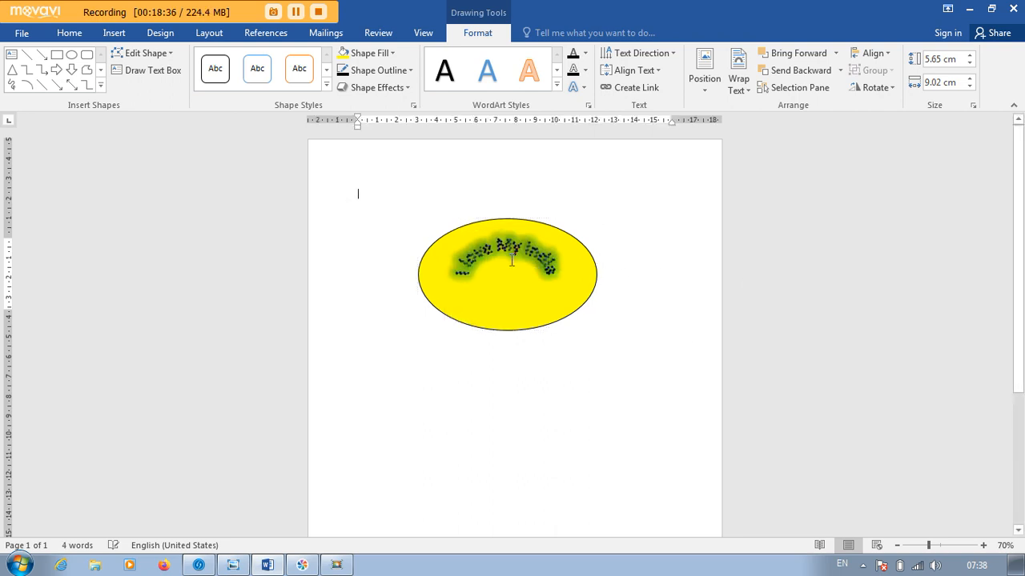
Remove the outline and the glow from all the text in the oval, then deselect the shape
{"action": "left_click", "coordinate": [527, 262]}
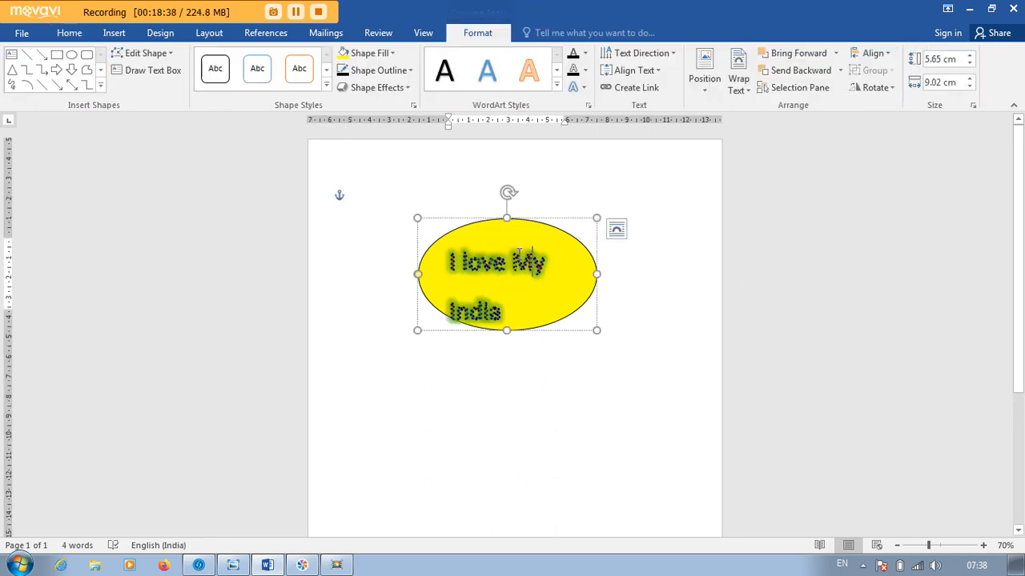
{"action": "key", "text": "ctrl+a"}
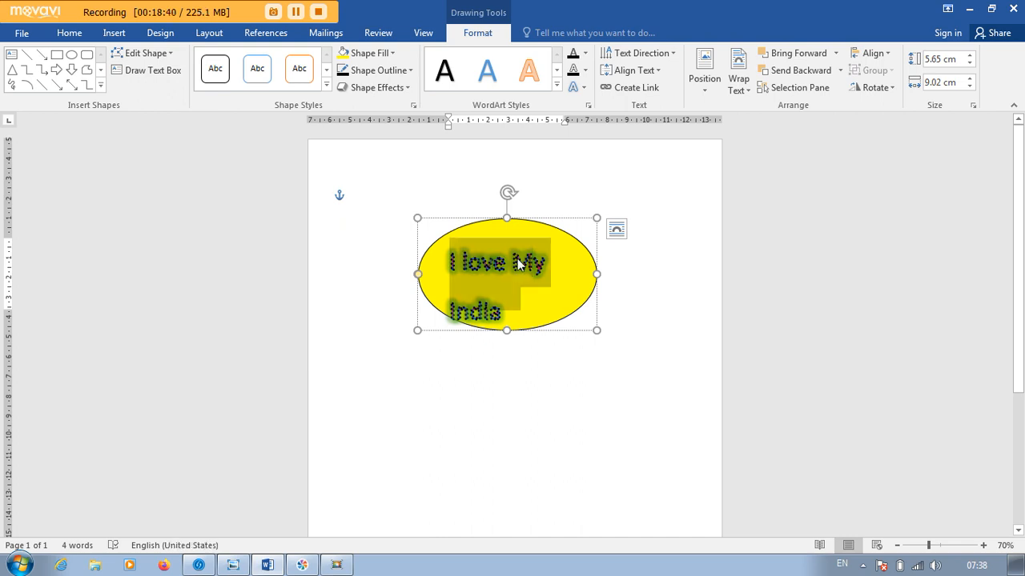
{"action": "left_click", "coordinate": [585, 70]}
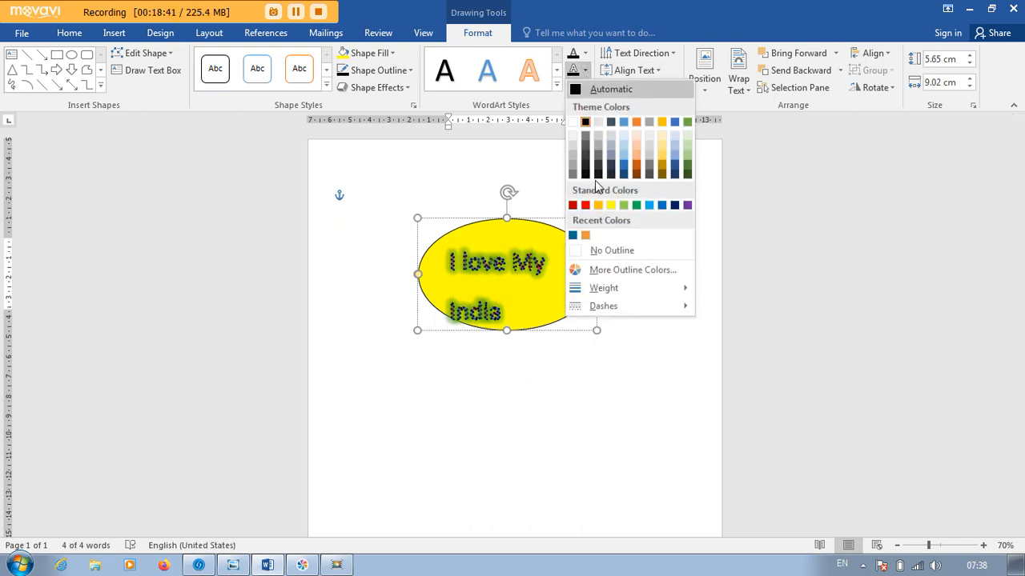
{"action": "left_click", "coordinate": [597, 244]}
{"action": "left_click", "coordinate": [585, 88]}
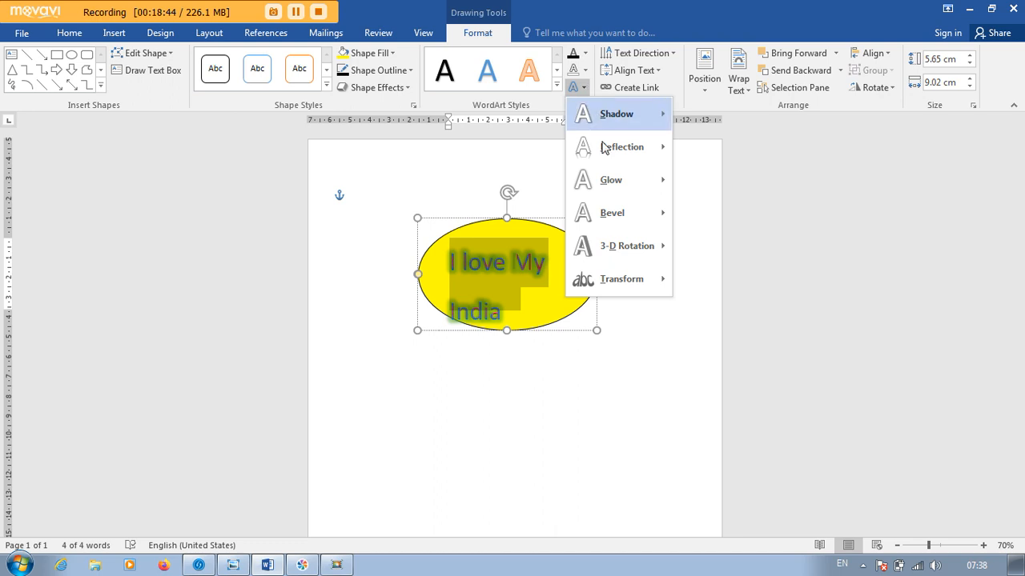
{"action": "mouse_move", "coordinate": [611, 196]}
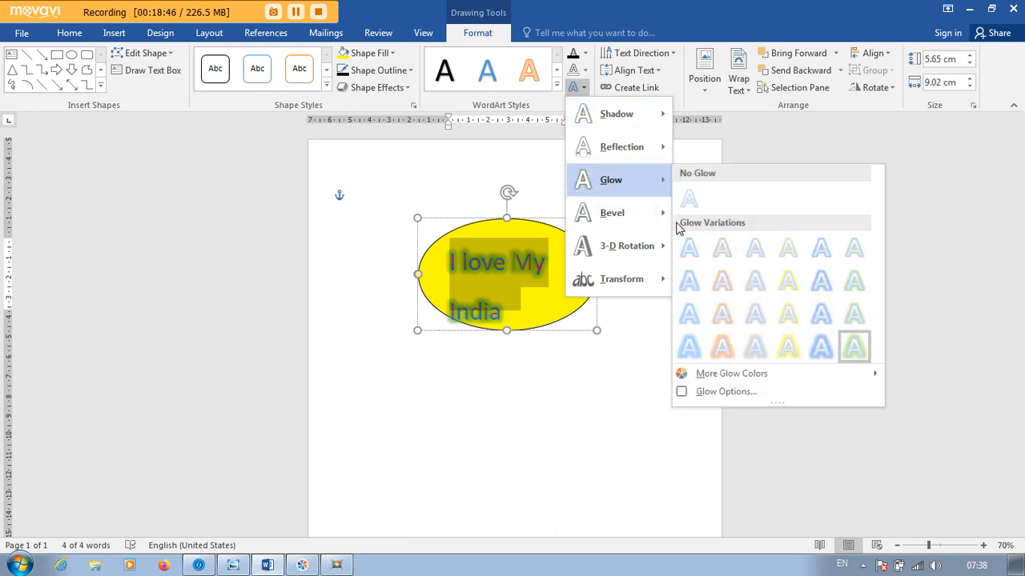
{"action": "left_click", "coordinate": [690, 200]}
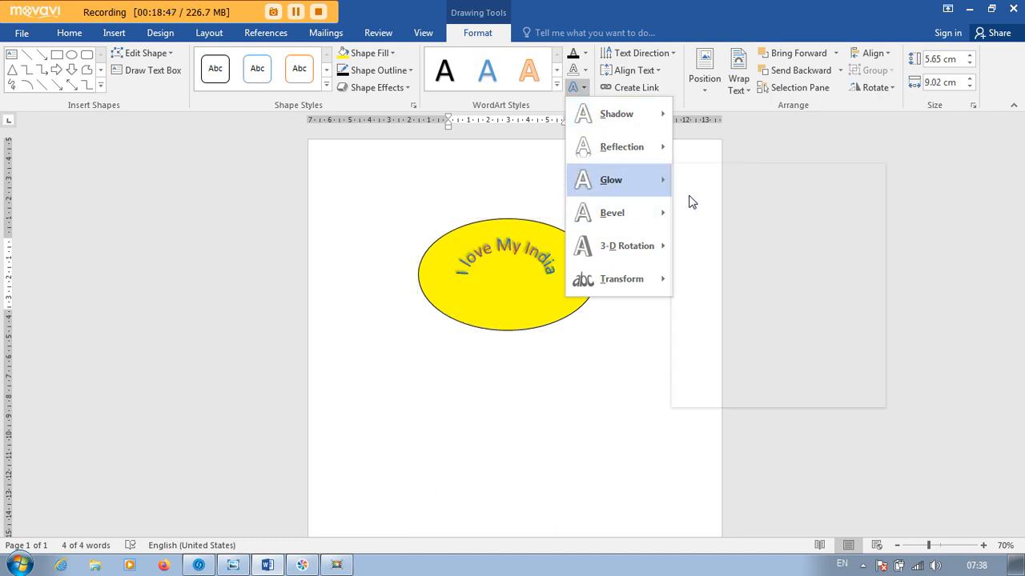
{"action": "left_click", "coordinate": [557, 290]}
{"action": "left_click", "coordinate": [675, 297]}
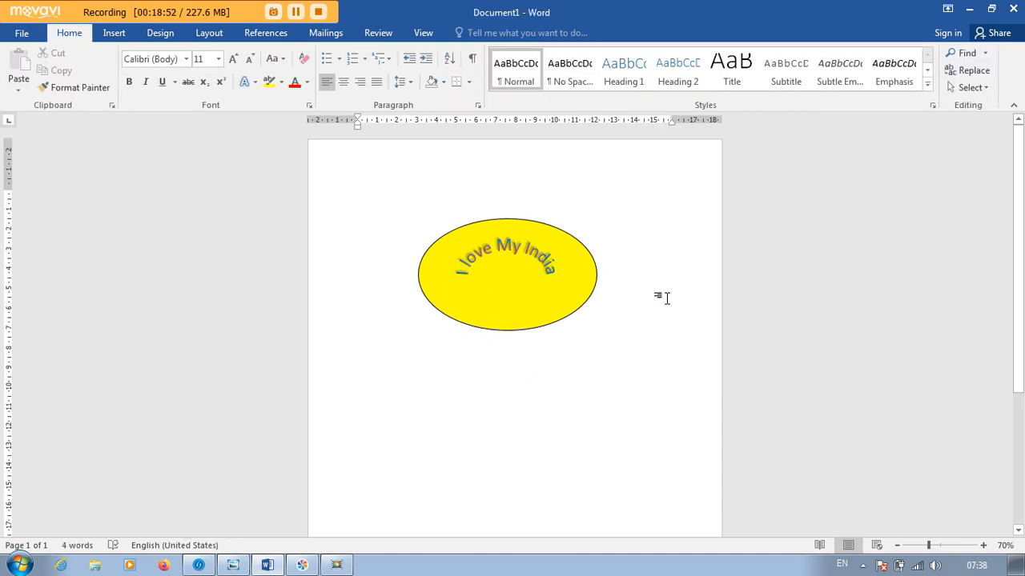
Apply the circular Follow Path text transform to "I love My India" in the yellow oval and deselect the shape
{"action": "left_click", "coordinate": [516, 247]}
{"action": "left_click", "coordinate": [477, 33]}
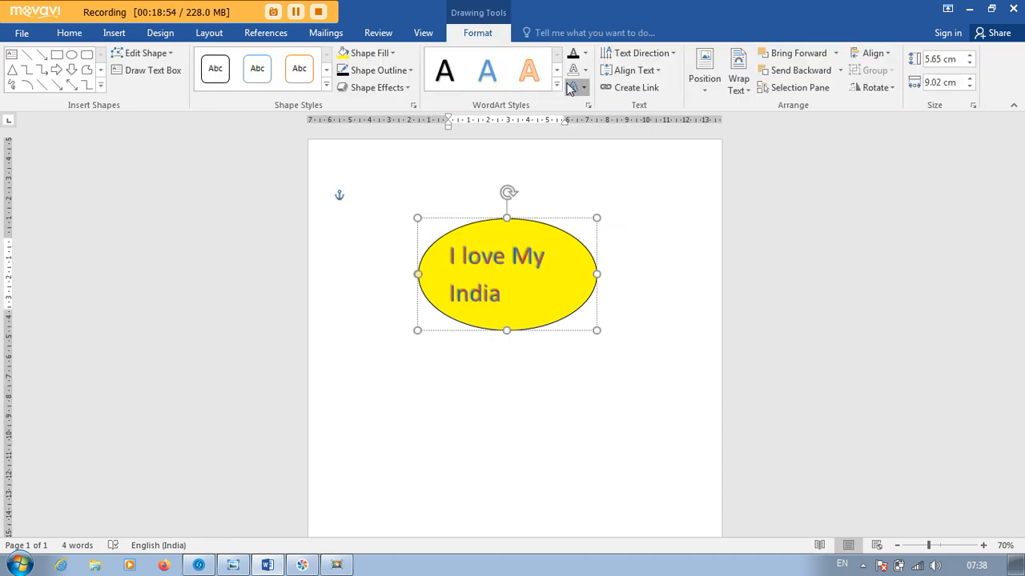
{"action": "left_click", "coordinate": [570, 87]}
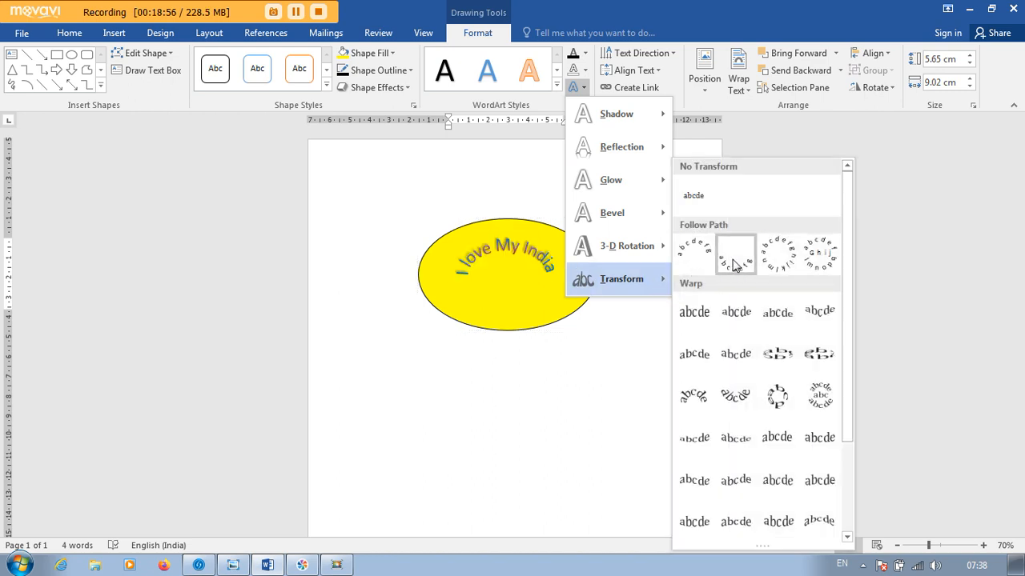
{"action": "left_click", "coordinate": [764, 264]}
{"action": "left_click", "coordinate": [647, 339]}
Enlarge all the text in the yellow oval by several size increments and deselect the shape
{"action": "left_click", "coordinate": [545, 270]}
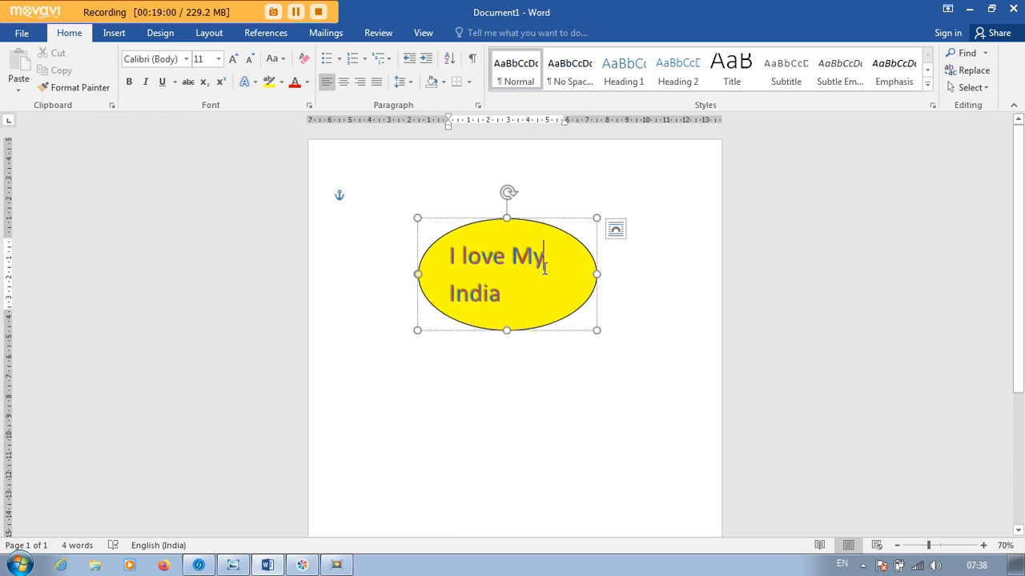
{"action": "triple_click", "coordinate": [544, 274]}
{"action": "key", "text": "ctrl+shift+period"}
{"action": "key", "text": "ctrl+shift+period"}
{"action": "key", "text": "ctrl+shift+period"}
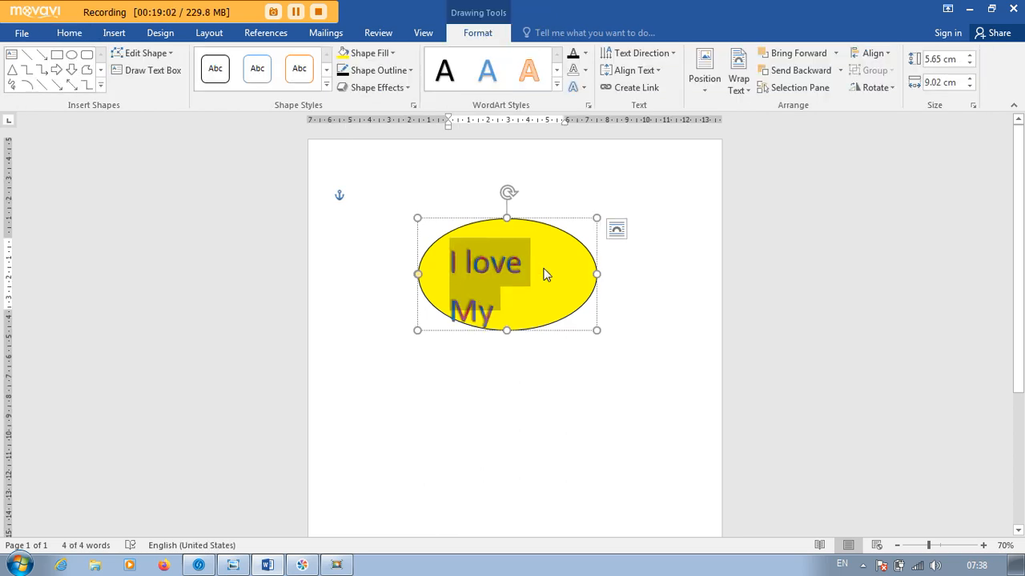
{"action": "left_click", "coordinate": [679, 268]}
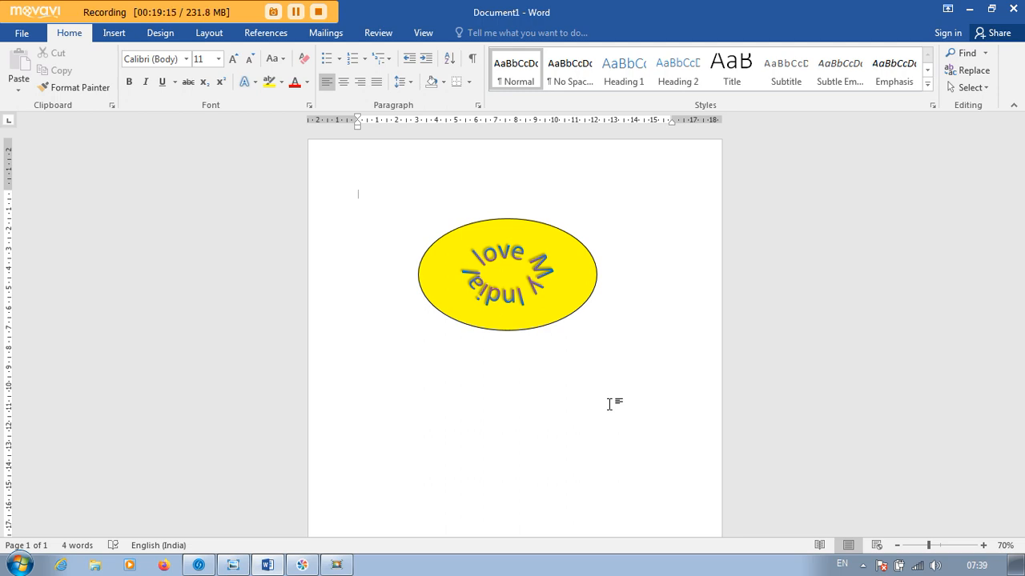
Make all the text in the yellow oval smaller and keep it selected
{"action": "left_click", "coordinate": [555, 290]}
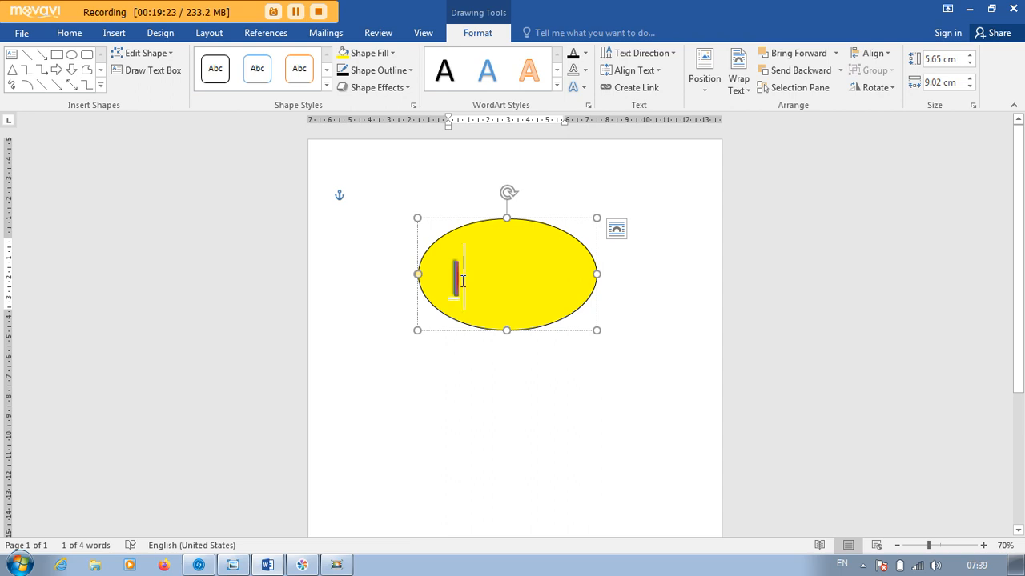
{"action": "key", "text": "ctrl+a"}
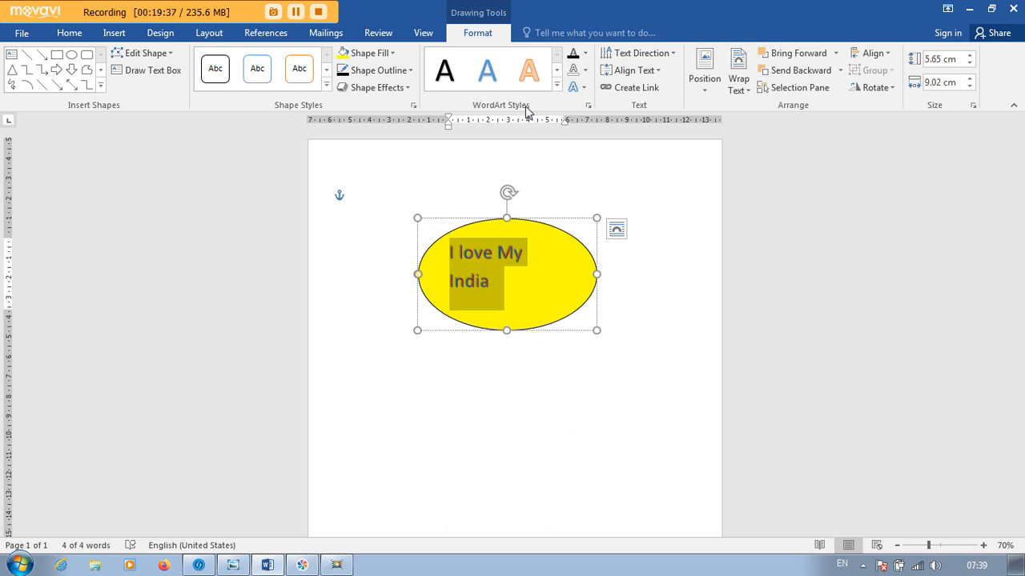
Try rotating all the oval's text 90° and aligning it to the middle, ending with horizontal direction and Top alignment
{"action": "left_click", "coordinate": [673, 56]}
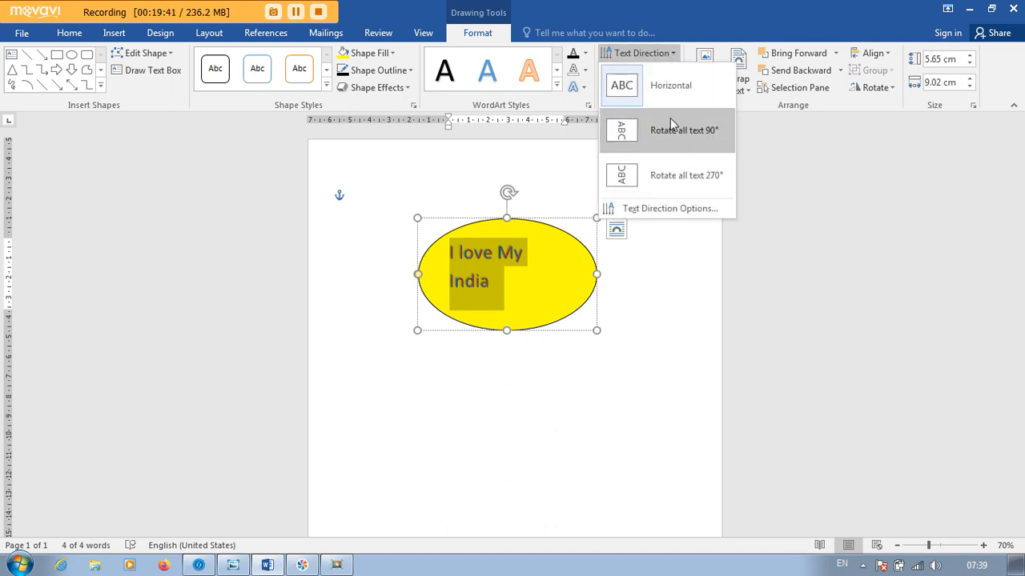
{"action": "left_click", "coordinate": [673, 129]}
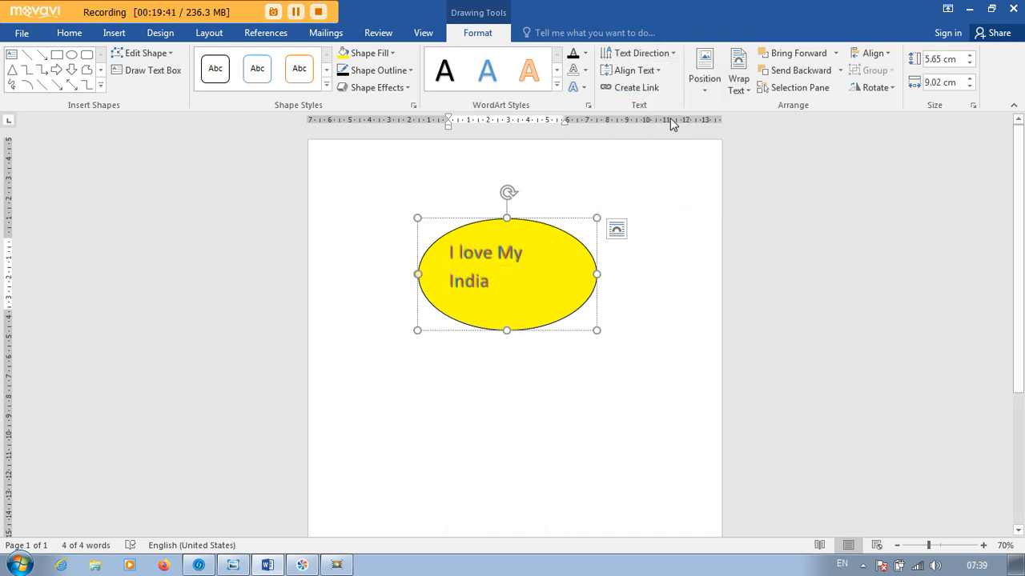
{"action": "left_click", "coordinate": [667, 56]}
{"action": "left_click", "coordinate": [666, 77]}
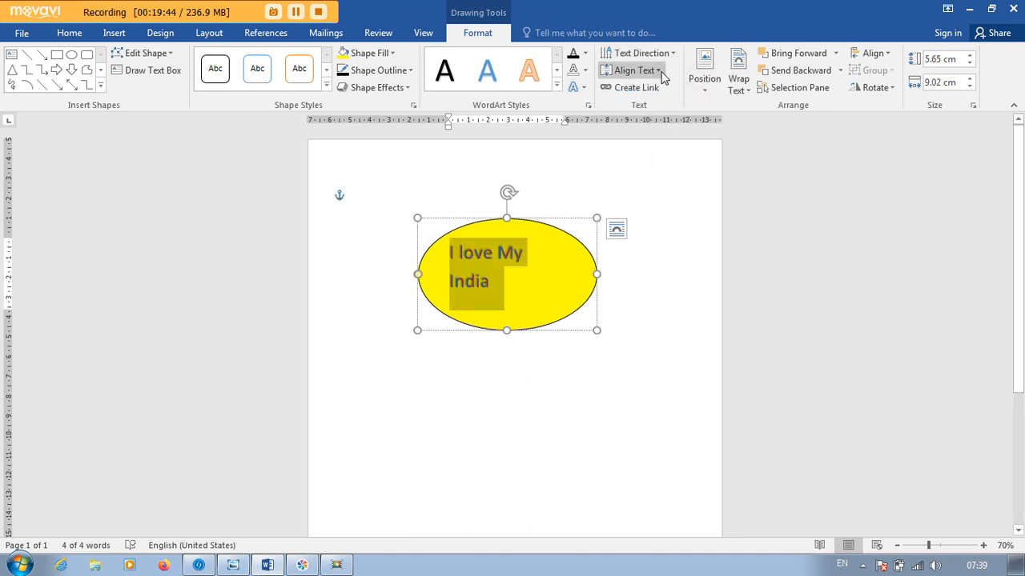
{"action": "left_click", "coordinate": [651, 79]}
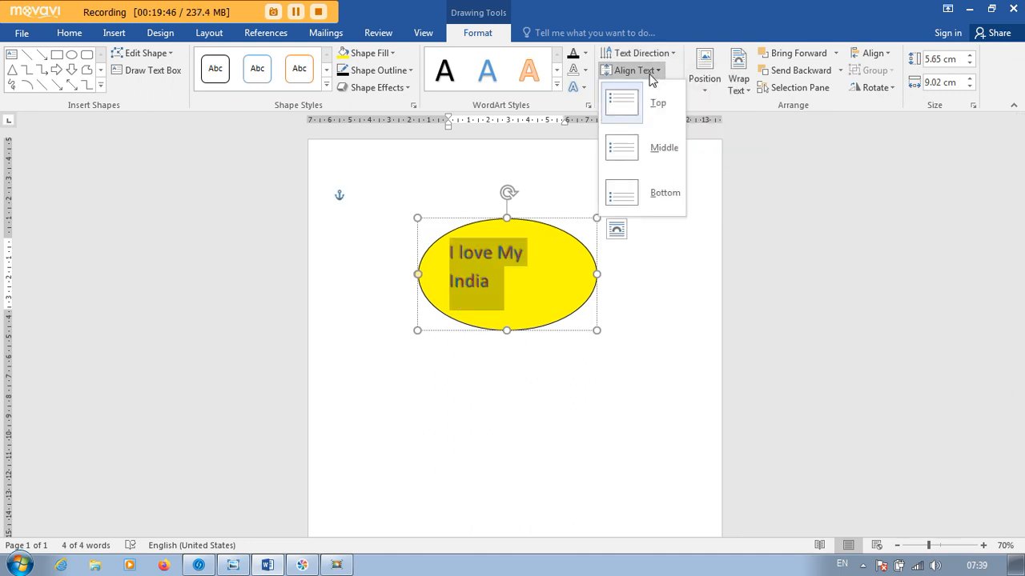
{"action": "left_click", "coordinate": [643, 149]}
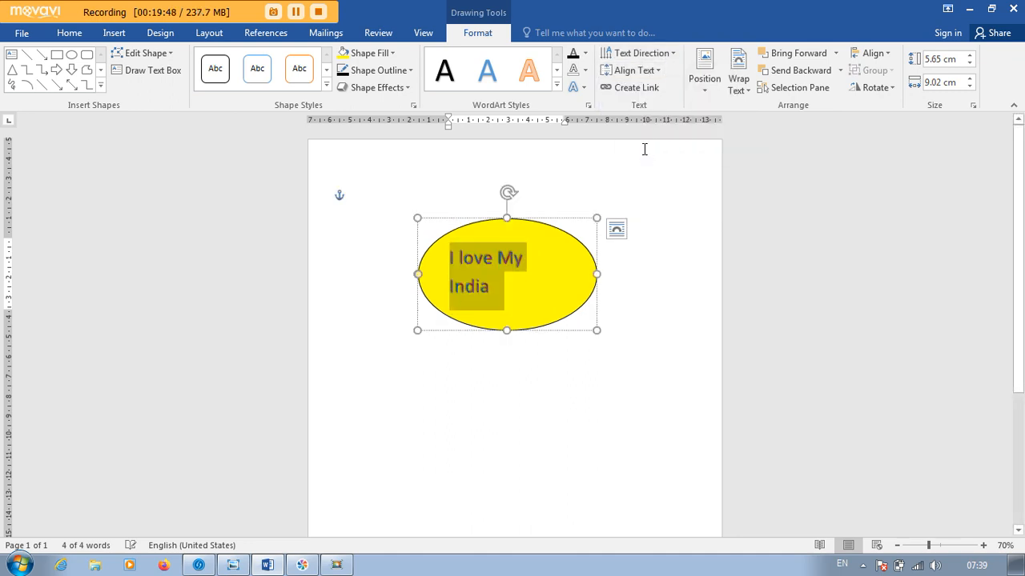
{"action": "left_click", "coordinate": [633, 70]}
{"action": "left_click", "coordinate": [641, 101]}
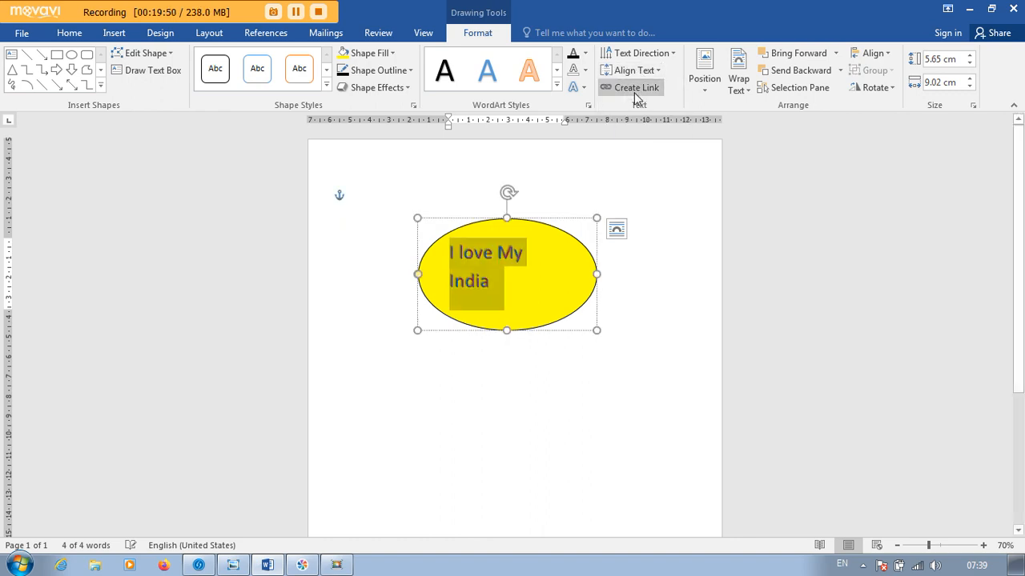
Stretch the yellow oval downward to about 12.13 cm high and set its text effect to No Transform
{"action": "left_click_drag", "start_coordinate": [506, 330], "coordinate": [488, 458]}
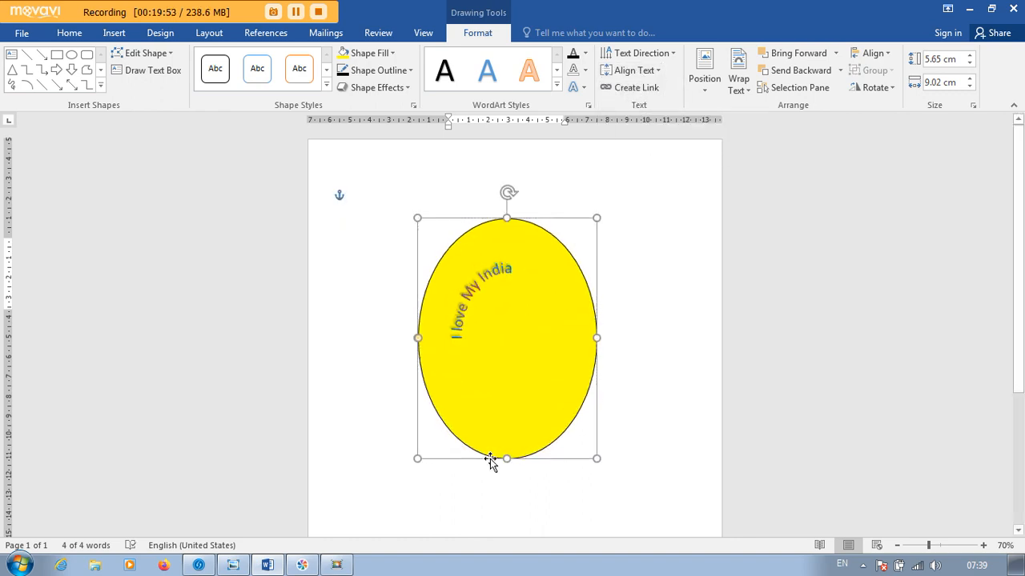
{"action": "left_click", "coordinate": [573, 90]}
{"action": "mouse_move", "coordinate": [620, 297]}
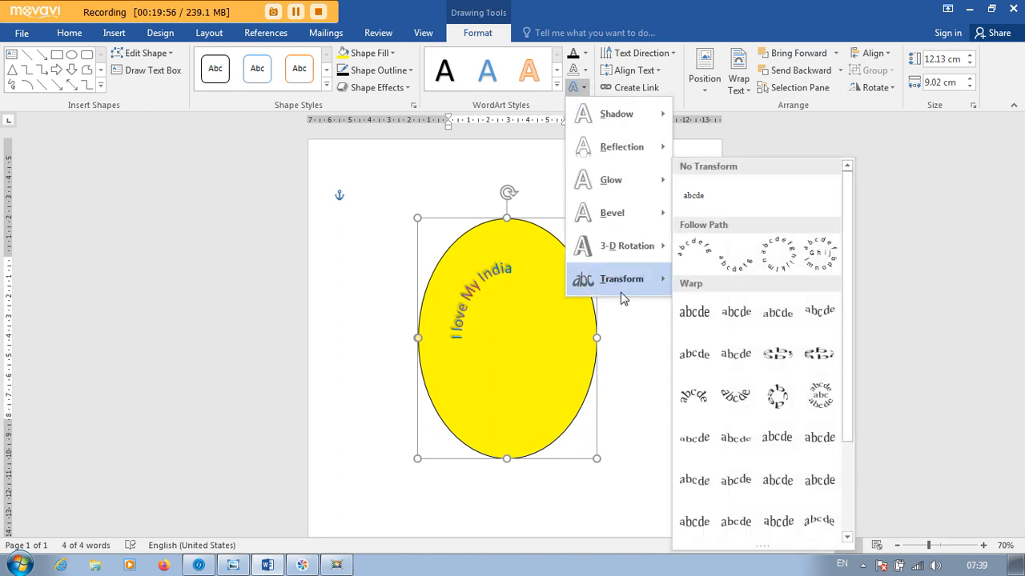
{"action": "left_click", "coordinate": [697, 199]}
Preview Bottom alignment for the oval's text and examine the presets for positioning the shape on the page
{"action": "left_click", "coordinate": [655, 71]}
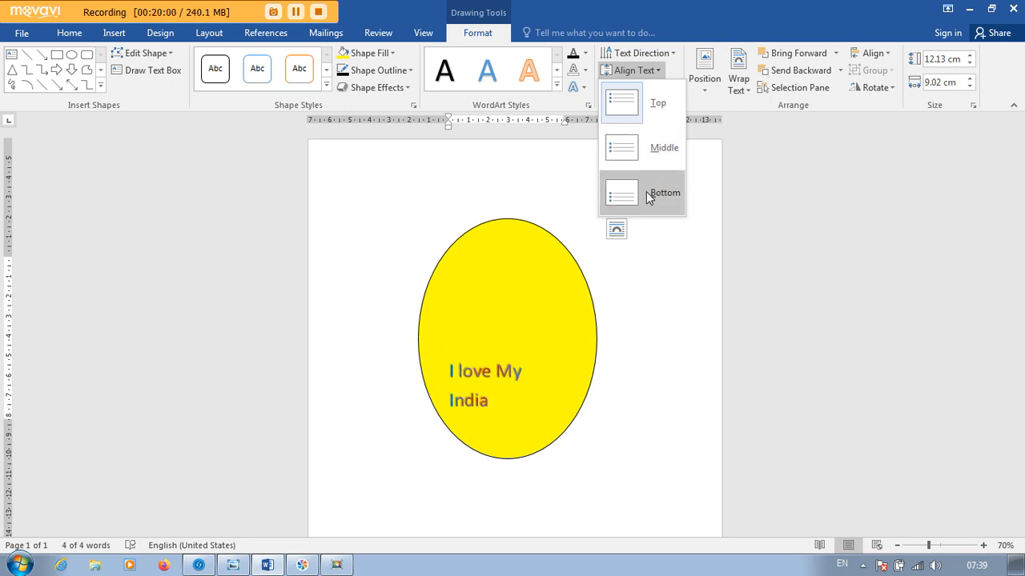
{"action": "left_click", "coordinate": [629, 96]}
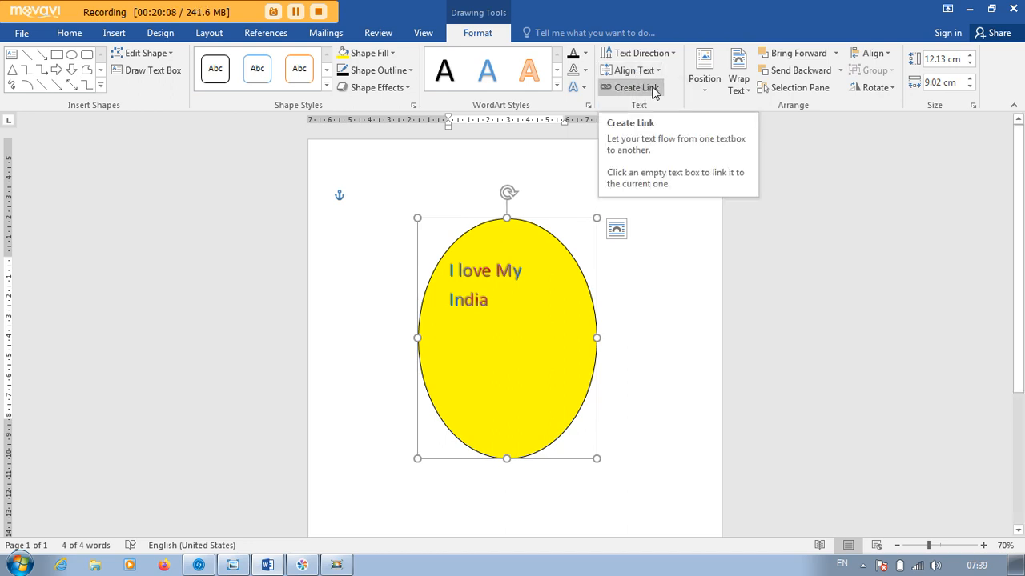
{"action": "left_click", "coordinate": [709, 96]}
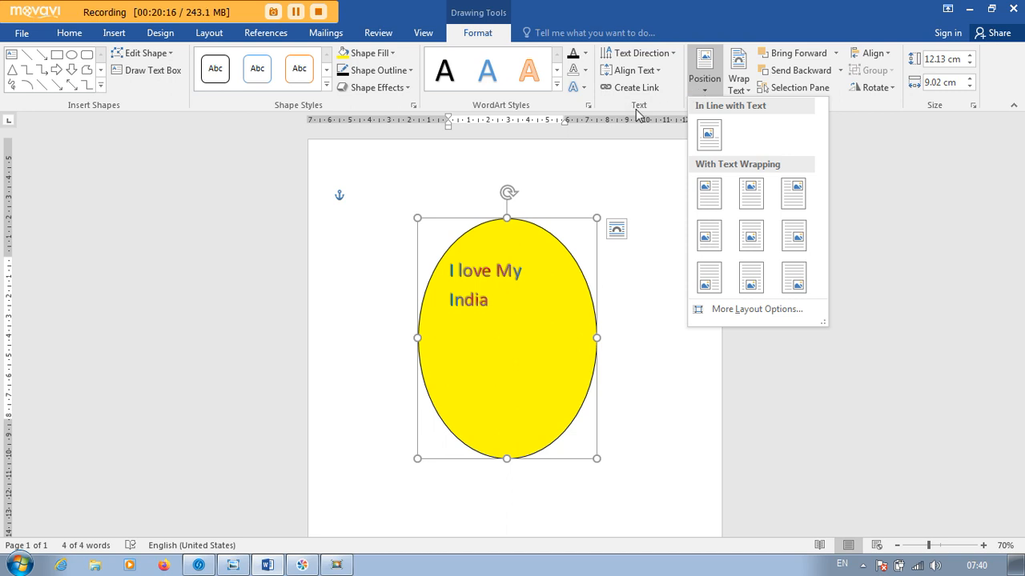
{"action": "left_click", "coordinate": [709, 93]}
{"action": "left_click", "coordinate": [708, 93]}
Shrink the yellow oval to about 2.94 cm high and 3.34 cm wide
{"action": "left_click", "coordinate": [896, 545]}
{"action": "left_click", "coordinate": [896, 545]}
{"action": "left_click", "coordinate": [895, 545]}
{"action": "left_click", "coordinate": [896, 545]}
{"action": "left_click", "coordinate": [896, 545]}
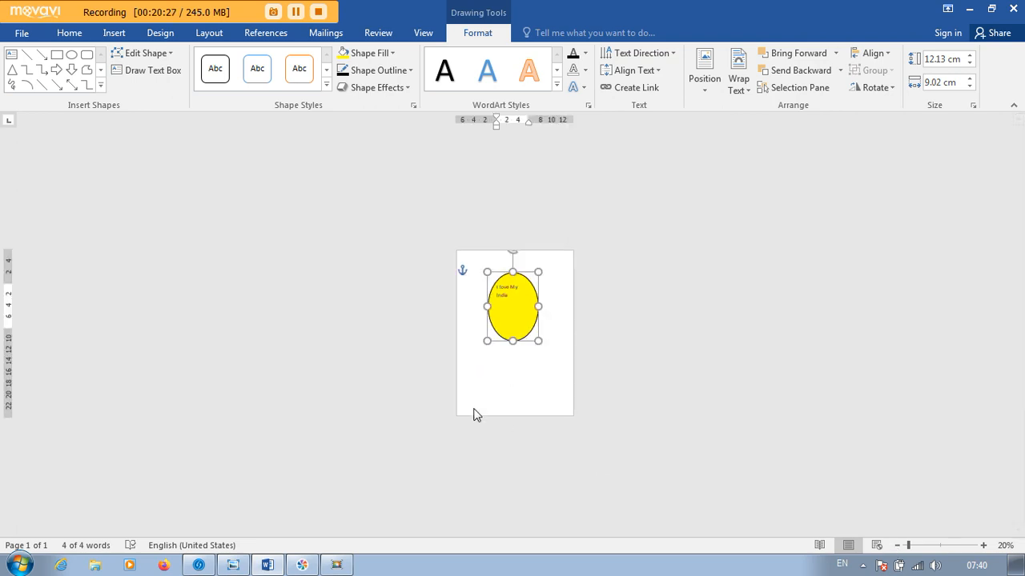
{"action": "left_click_drag", "start_coordinate": [539, 339], "coordinate": [509, 290]}
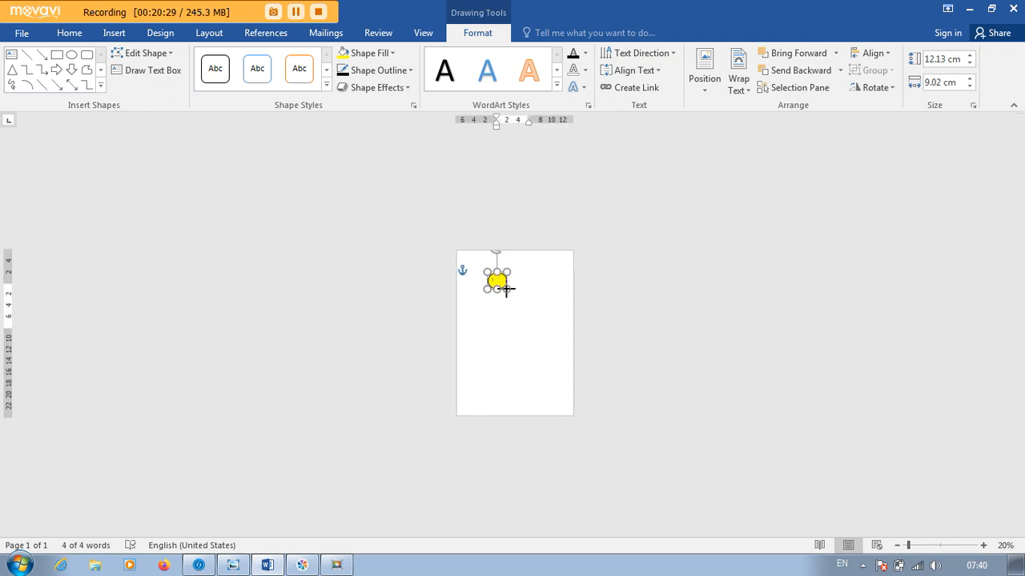
Position the small oval at the middle left of the page with text wrapping and deselect it
{"action": "left_click", "coordinate": [708, 93]}
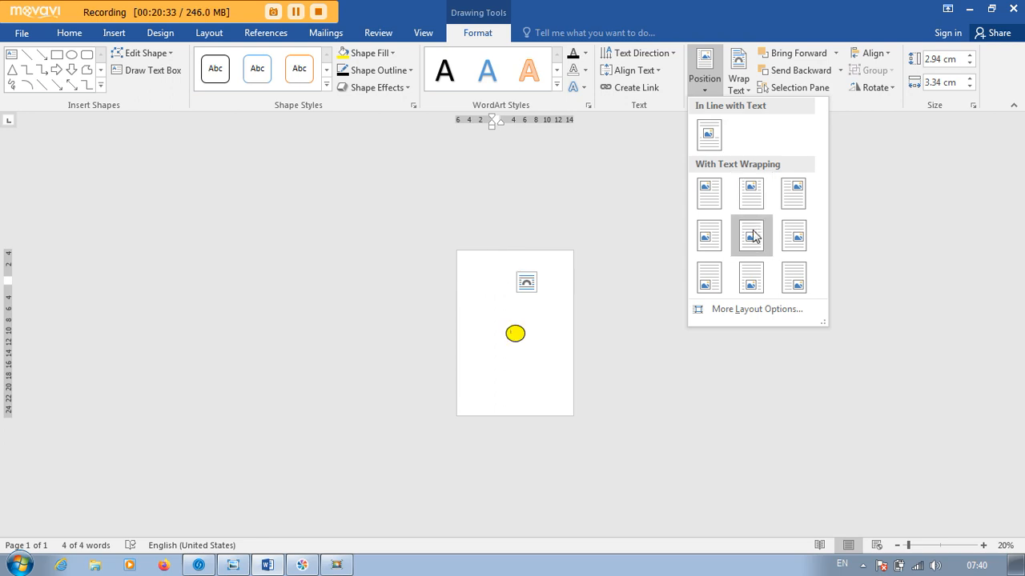
{"action": "left_click", "coordinate": [709, 236]}
{"action": "left_click", "coordinate": [720, 235]}
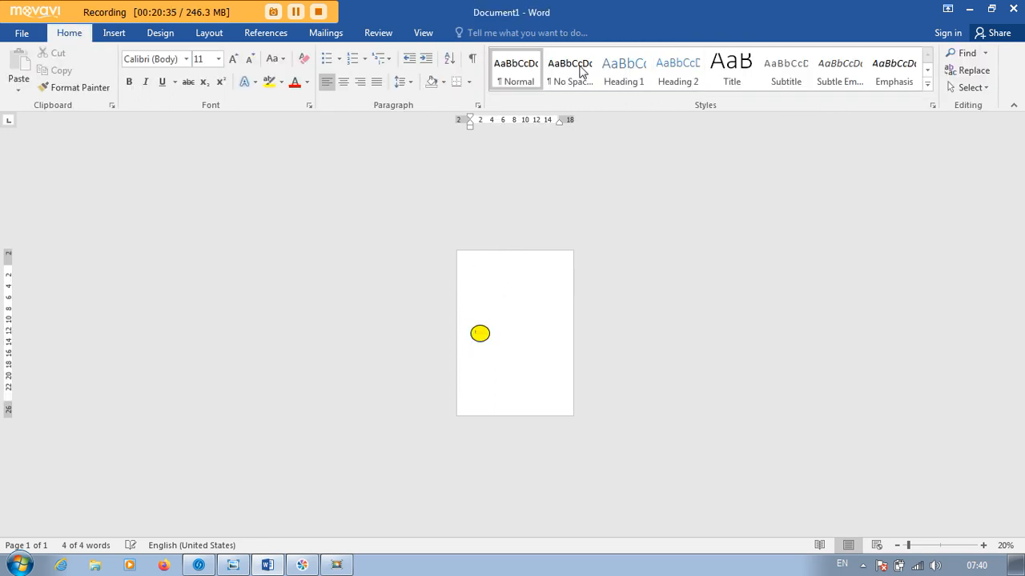
Preview other page positions for the yellow oval, such as Top Right, and examine its text wrapping options
{"action": "double_click", "coordinate": [483, 334]}
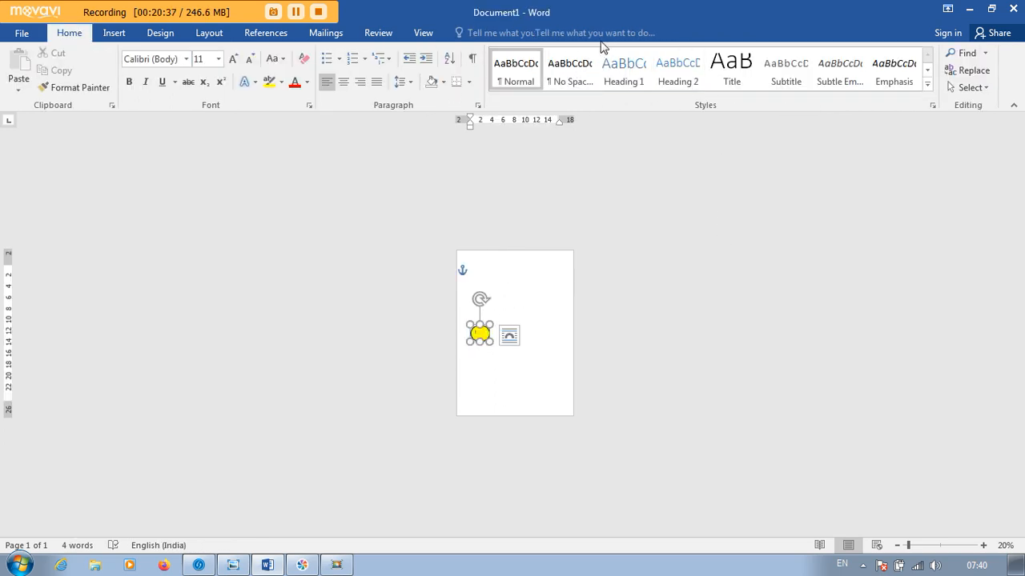
{"action": "left_click", "coordinate": [705, 94]}
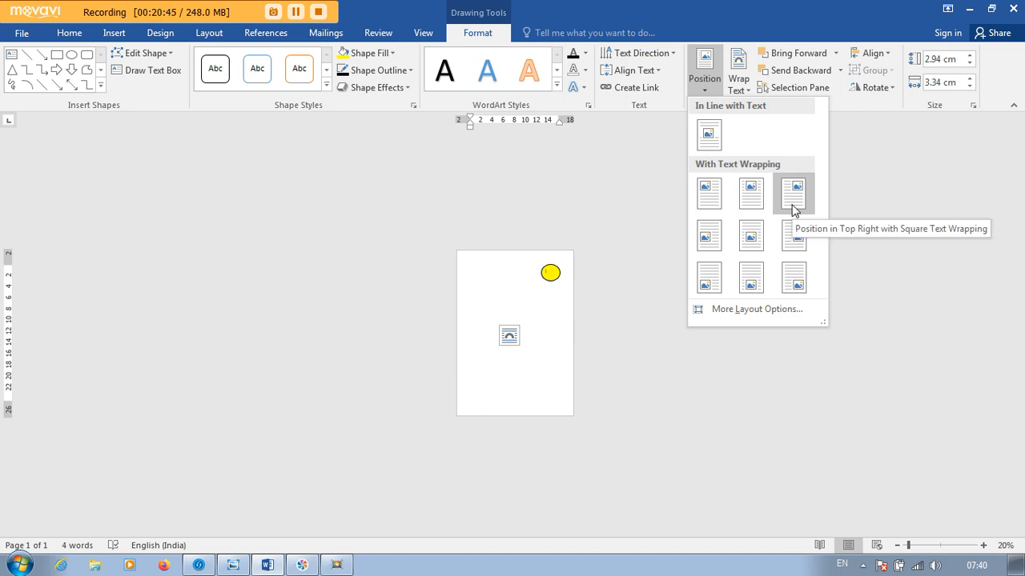
{"action": "left_click", "coordinate": [709, 133]}
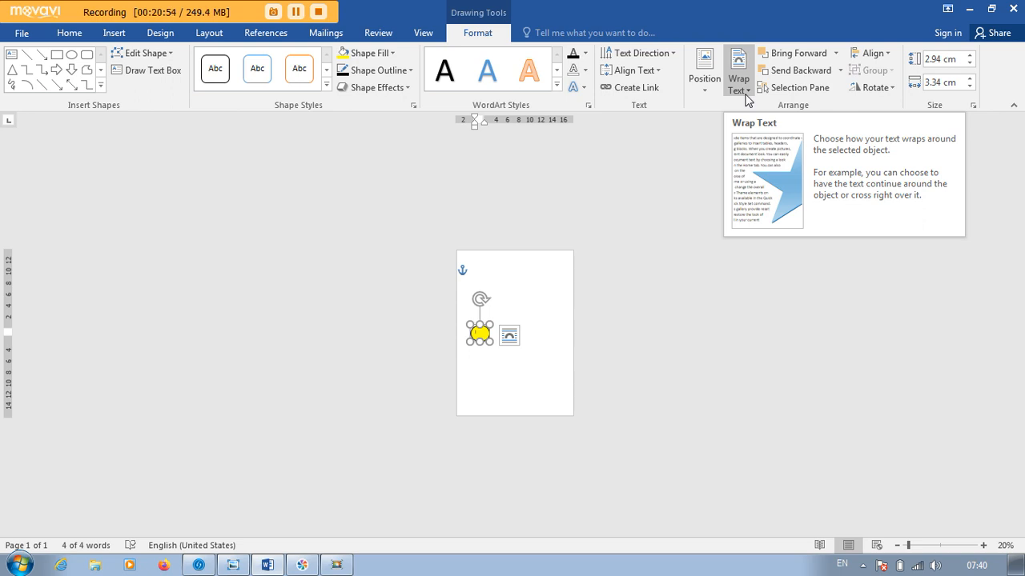
{"action": "left_click", "coordinate": [745, 94]}
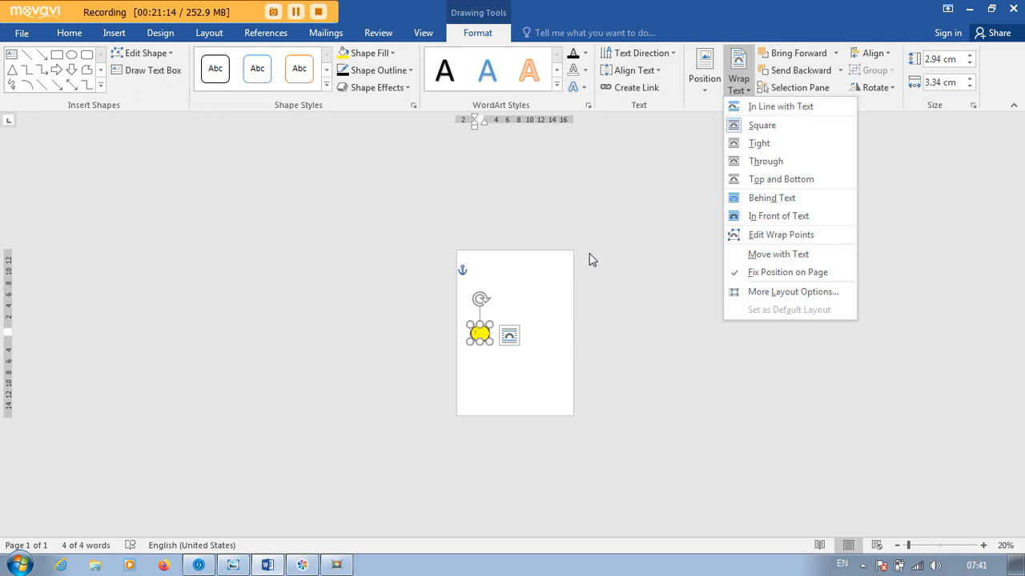
{"action": "left_click", "coordinate": [523, 289]}
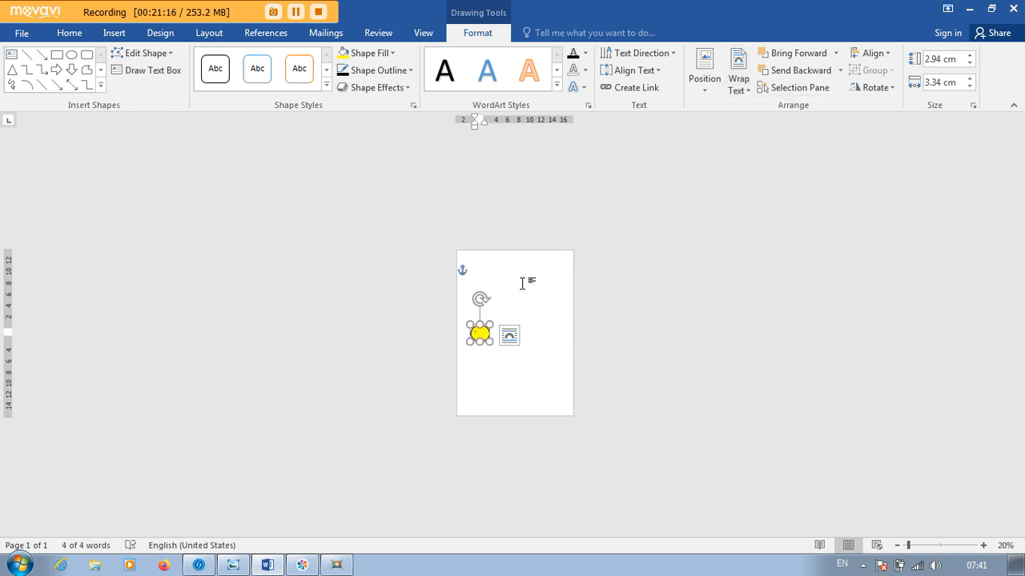
Draw a second oval to the right of the yellow one, about 5.22 cm high and 7.17 cm wide
{"action": "left_click", "coordinate": [938, 545]}
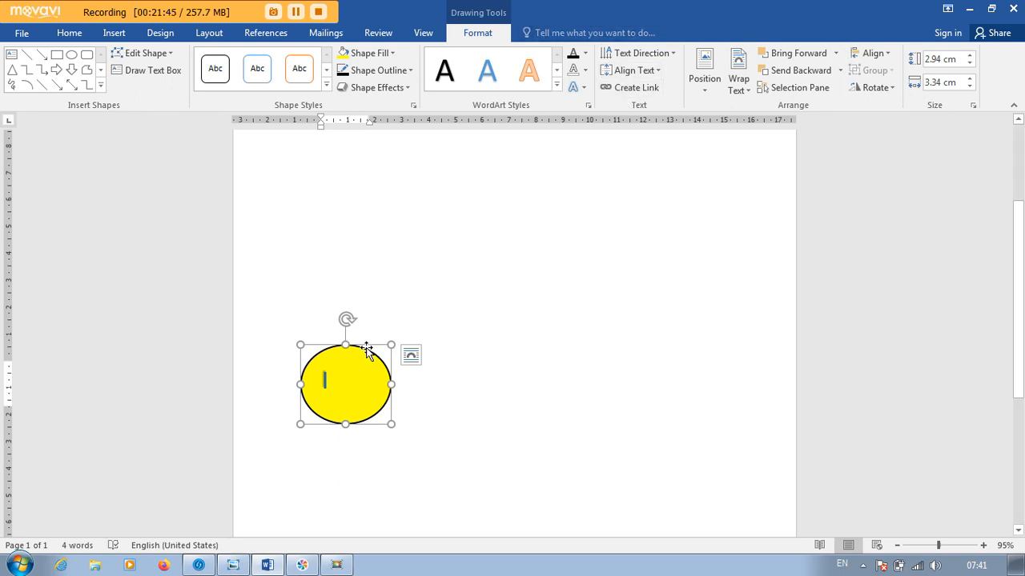
{"action": "left_click", "coordinate": [72, 56]}
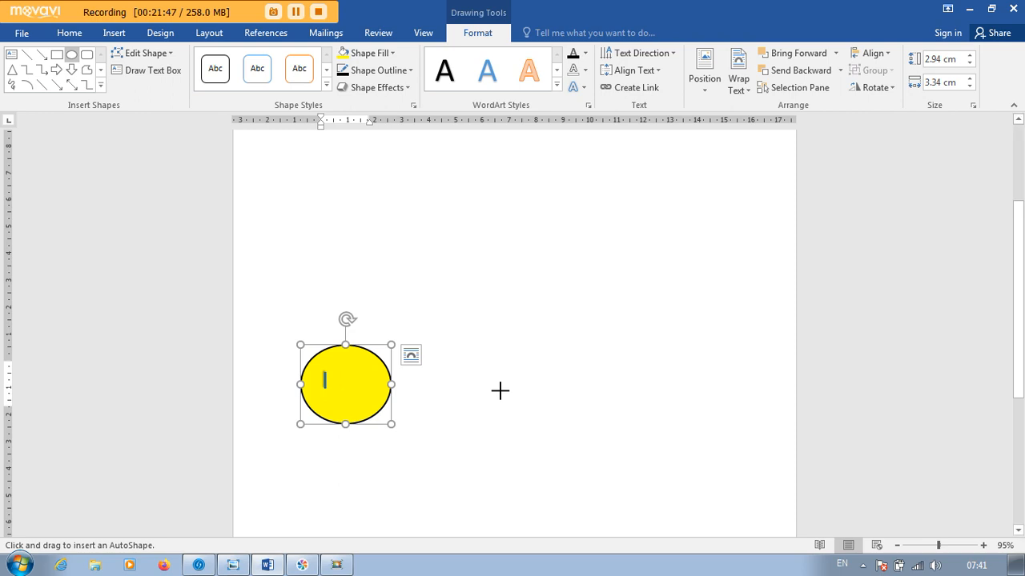
{"action": "left_click_drag", "start_coordinate": [506, 346], "coordinate": [700, 487]}
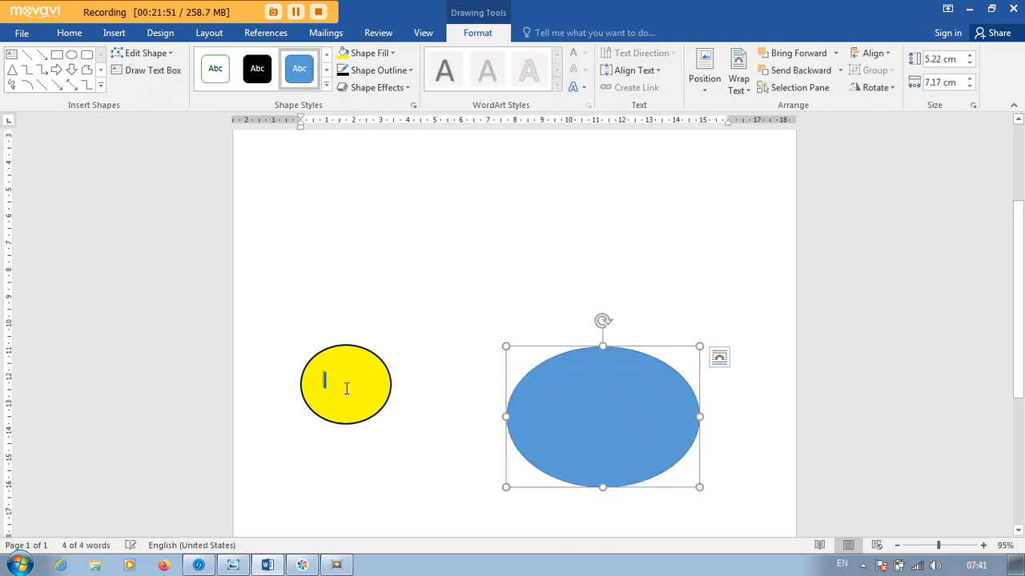
Replace the yellow oval's text with filler text beginning "Ghf" and shrink the oval to about 2.4 cm high and 2.96 cm wide
{"action": "left_click", "coordinate": [357, 391]}
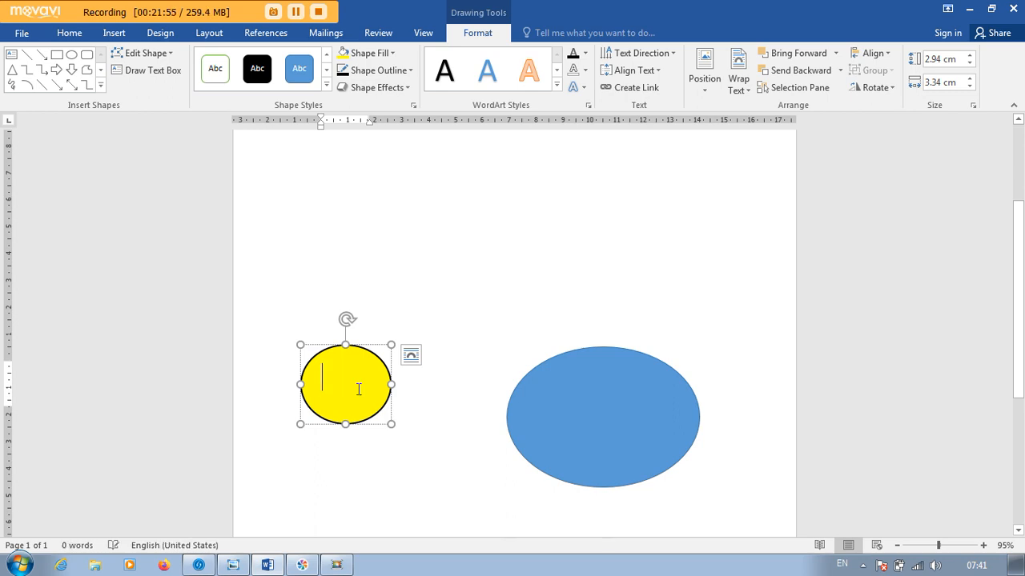
{"action": "type", "text": "Ghf ghghgjg"}
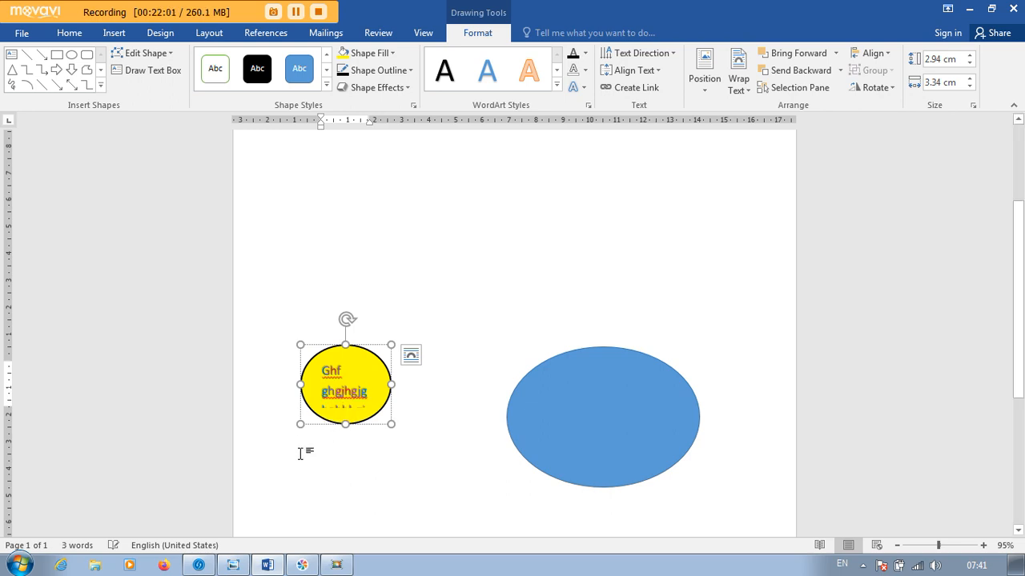
{"action": "mouse_move", "coordinate": [390, 424]}
{"action": "left_mouse_down"}
{"action": "mouse_move", "coordinate": [429, 475]}
{"action": "mouse_move", "coordinate": [381, 410]}
{"action": "left_mouse_up"}
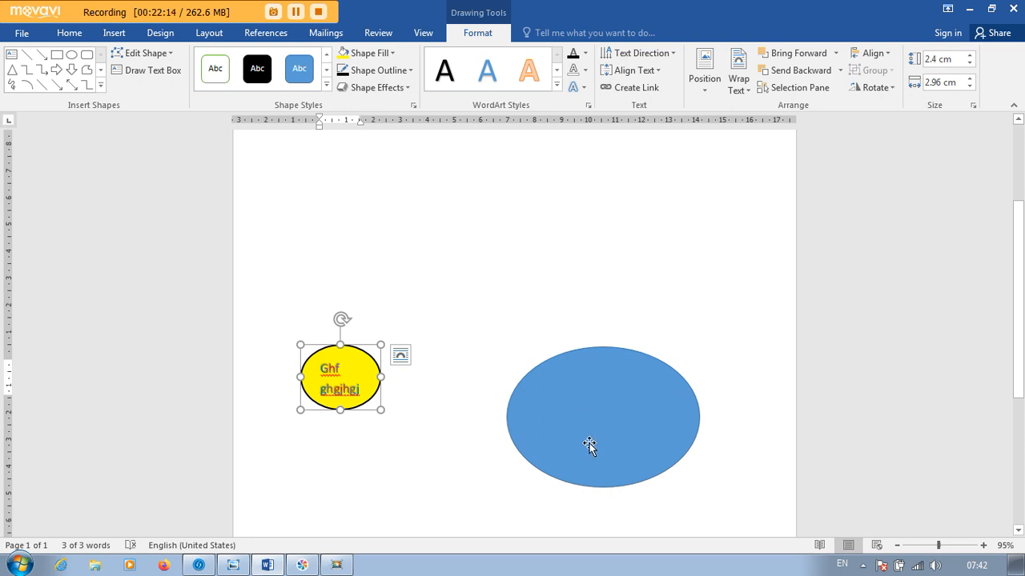
Try to link the small yellow oval's text to the blue oval
{"action": "left_click", "coordinate": [634, 88]}
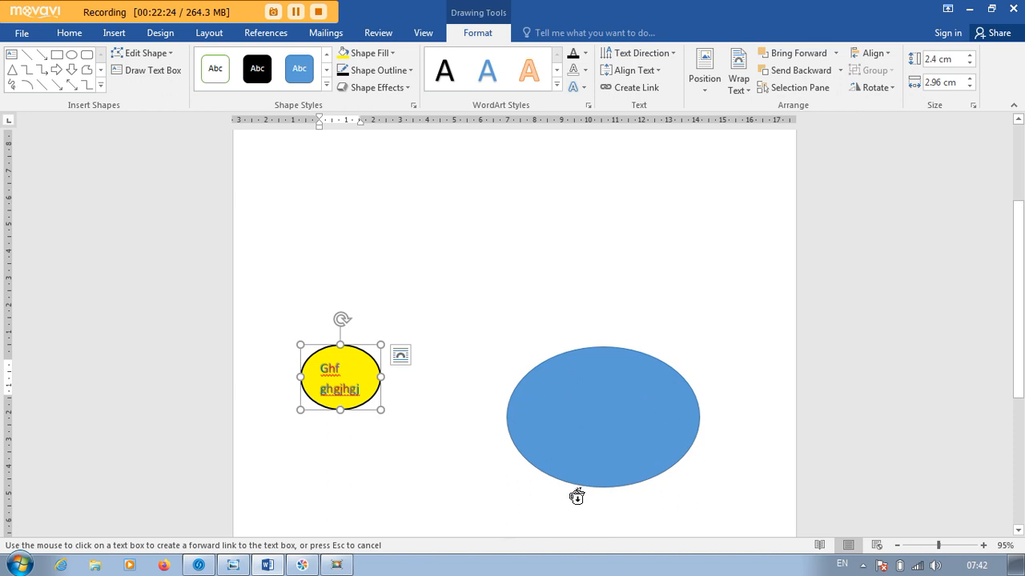
{"action": "left_click", "coordinate": [610, 433]}
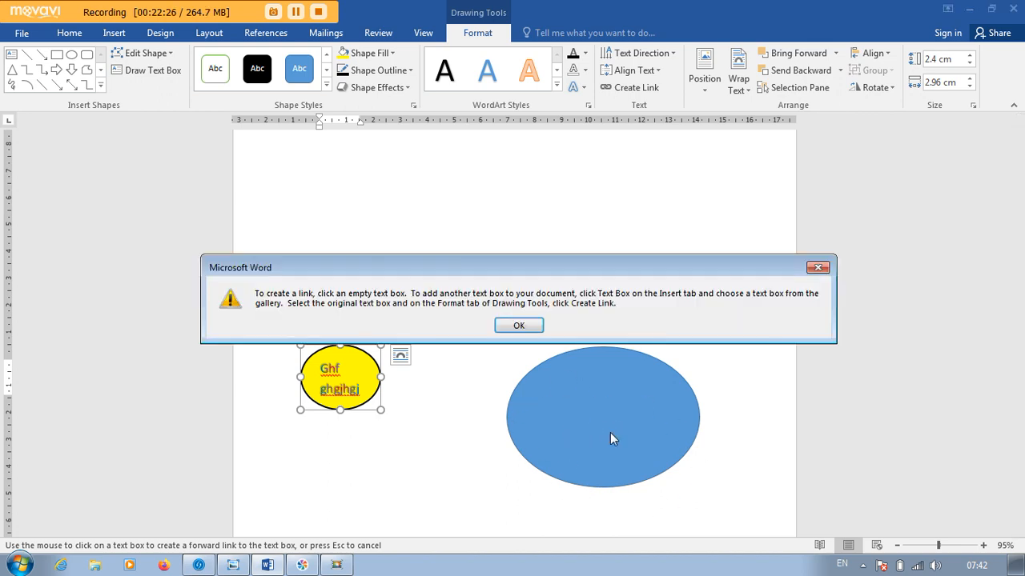
{"action": "left_click", "coordinate": [516, 327]}
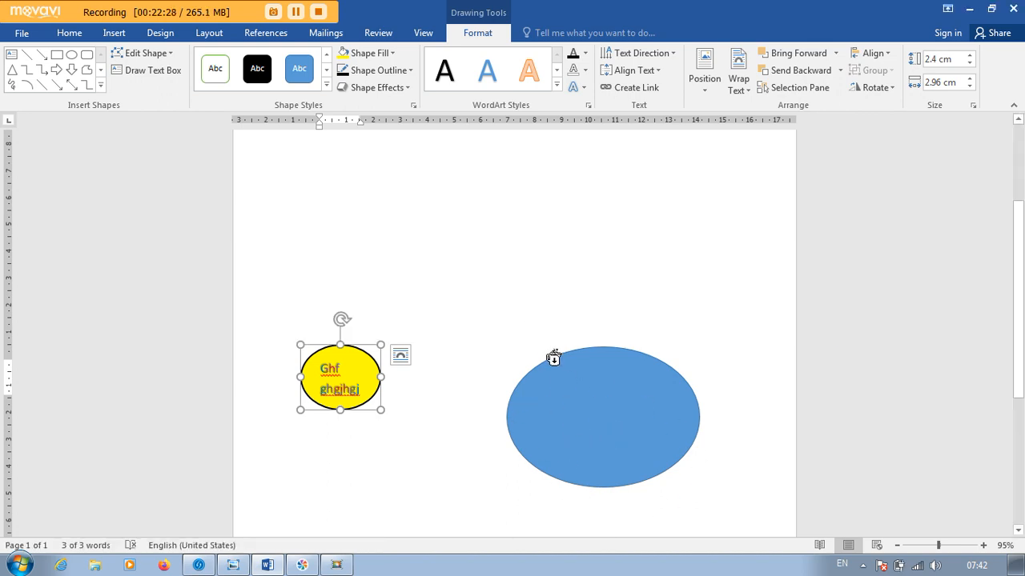
{"action": "left_click", "coordinate": [555, 360]}
{"action": "left_click", "coordinate": [526, 323]}
{"action": "left_click", "coordinate": [578, 373]}
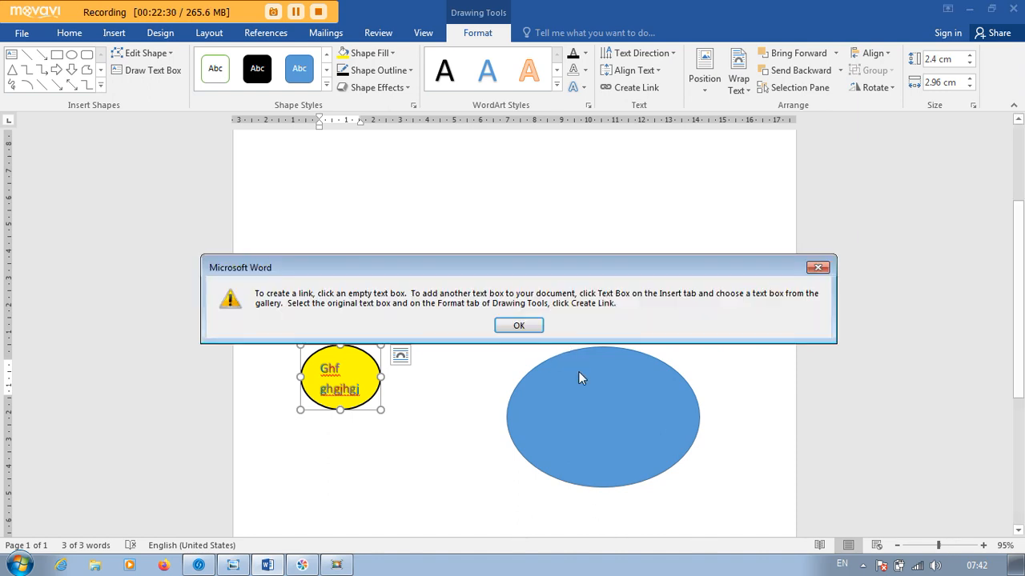
{"action": "left_click", "coordinate": [517, 325]}
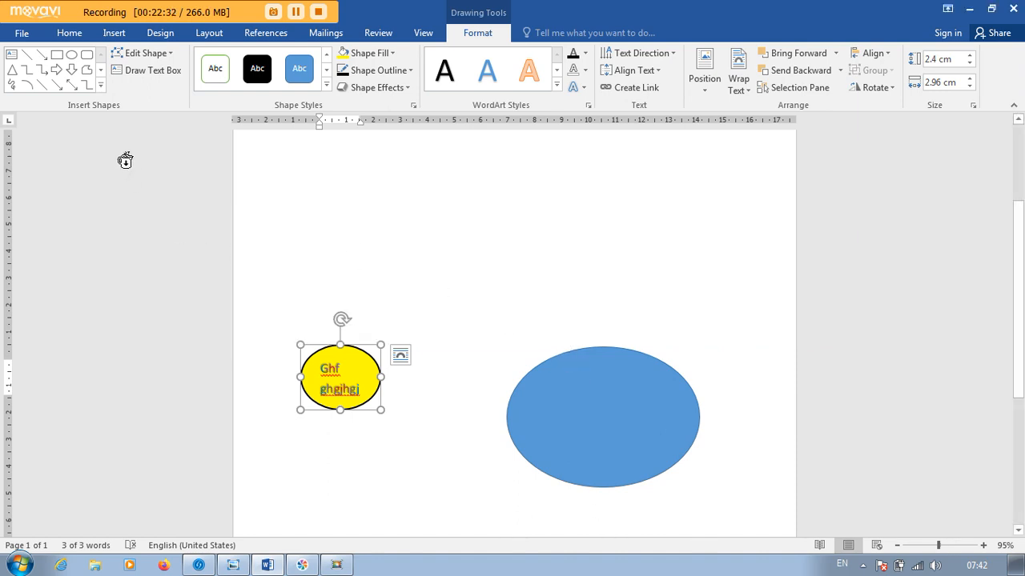
{"action": "left_click", "coordinate": [313, 207]}
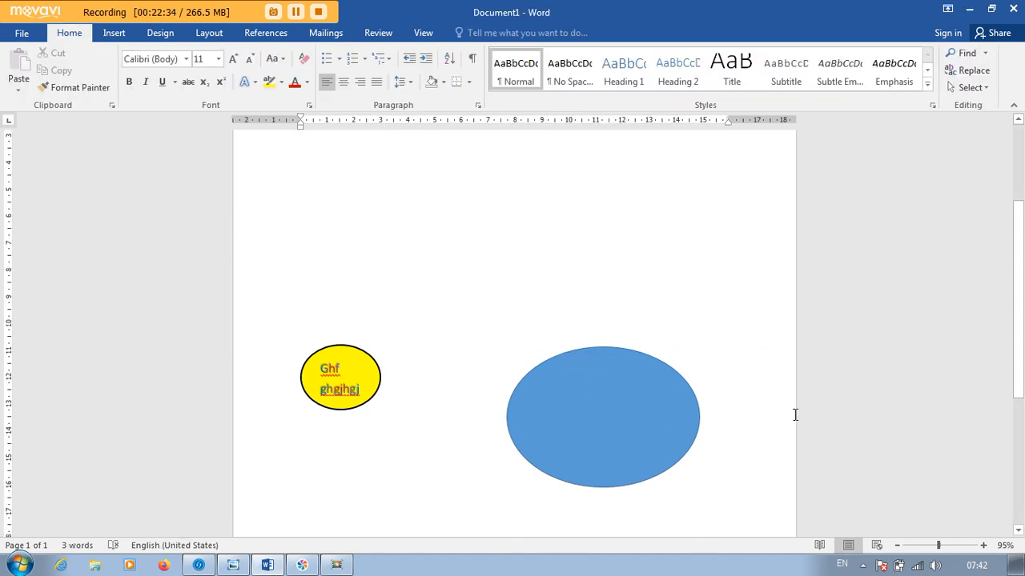
Replace the blue oval with an empty text box about 6.22 cm high and 5.5 cm wide
{"action": "left_click", "coordinate": [624, 410]}
{"action": "key", "text": "Delete"}
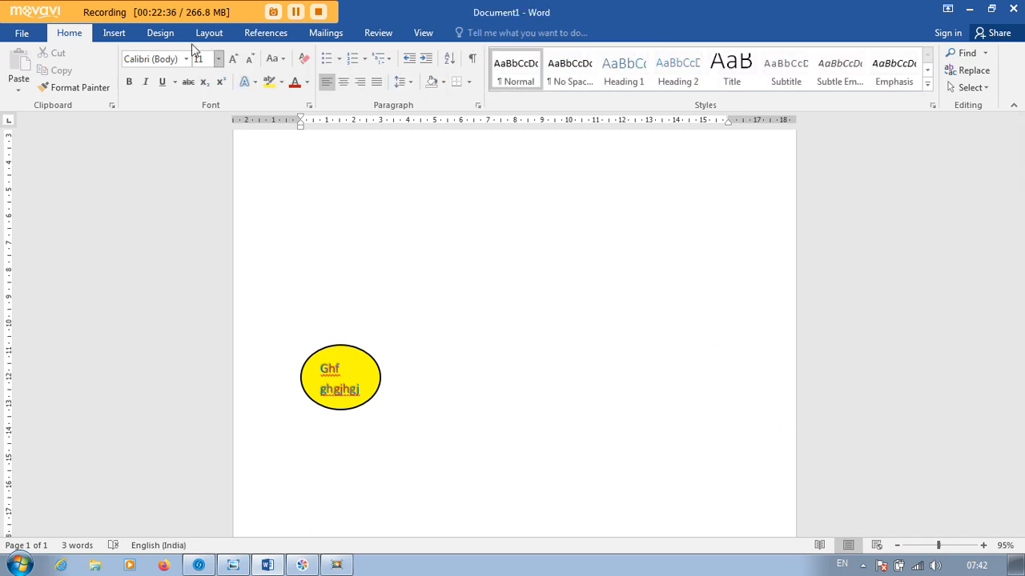
{"action": "left_click", "coordinate": [114, 32]}
{"action": "left_click", "coordinate": [200, 88]}
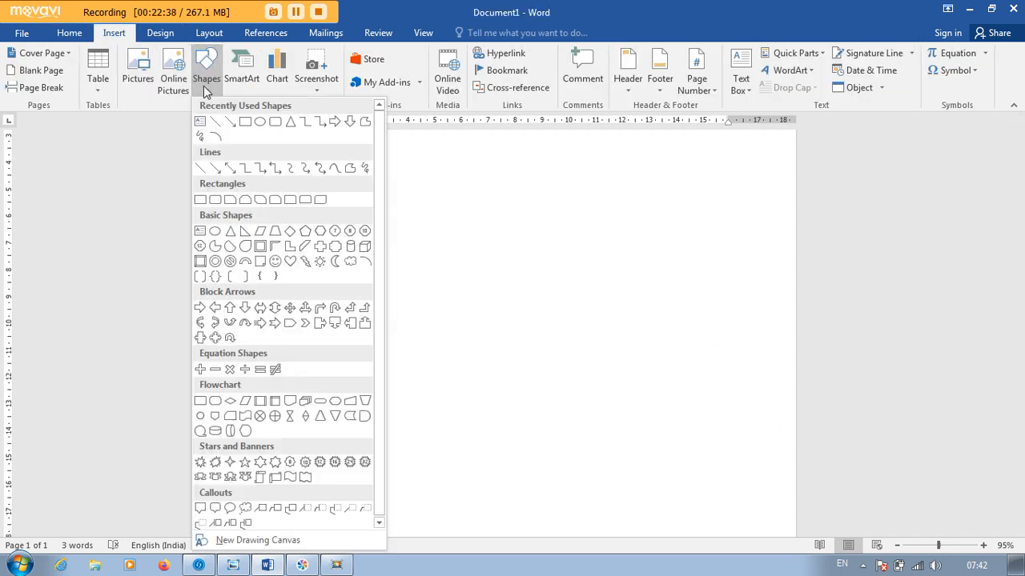
{"action": "left_click", "coordinate": [199, 127]}
{"action": "left_click_drag", "start_coordinate": [569, 296], "coordinate": [717, 463]}
Change the empty text box's shape to an oval and fill it with yellow
{"action": "left_click", "coordinate": [142, 53]}
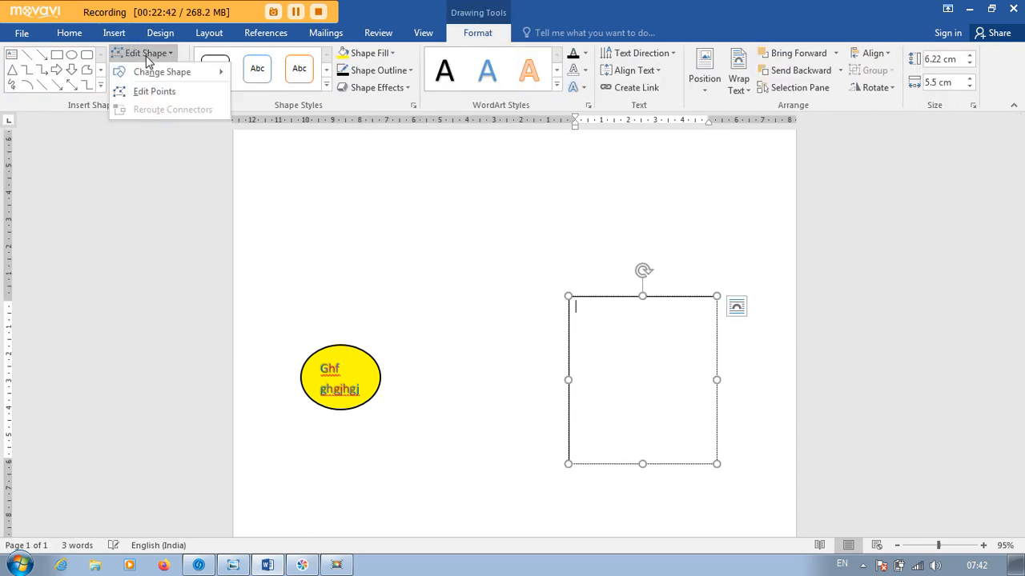
{"action": "mouse_move", "coordinate": [160, 72]}
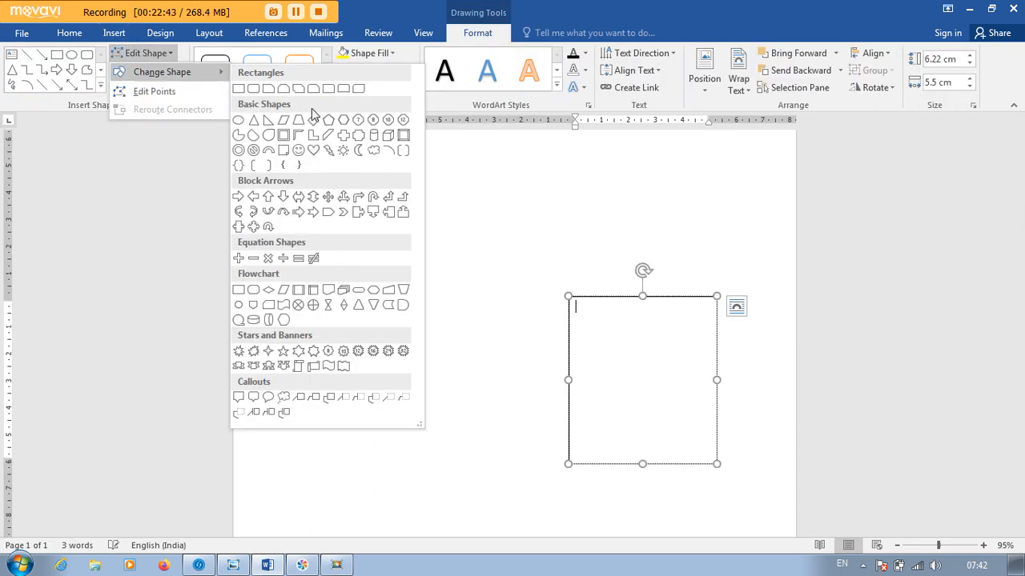
{"action": "left_click", "coordinate": [238, 119]}
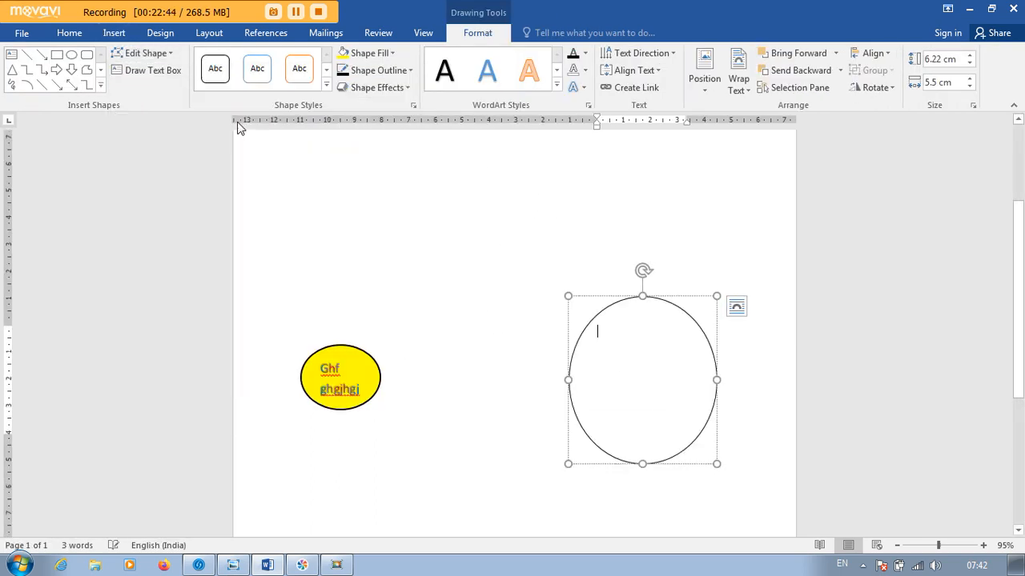
{"action": "left_click", "coordinate": [342, 53]}
Link the small yellow oval's text to the large empty oval so it flows between them
{"action": "left_click", "coordinate": [369, 344]}
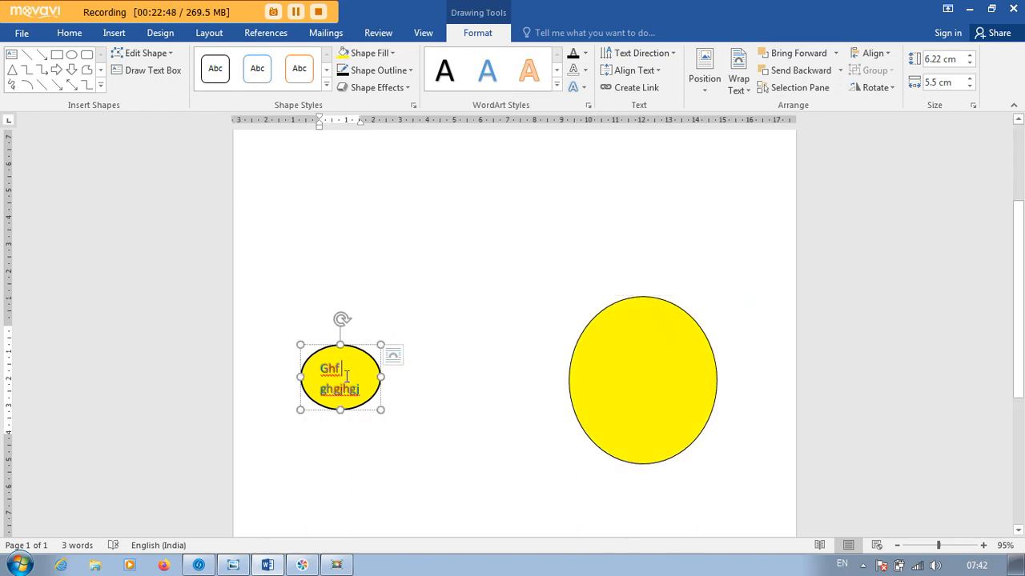
{"action": "left_click", "coordinate": [645, 87]}
{"action": "left_click", "coordinate": [633, 357]}
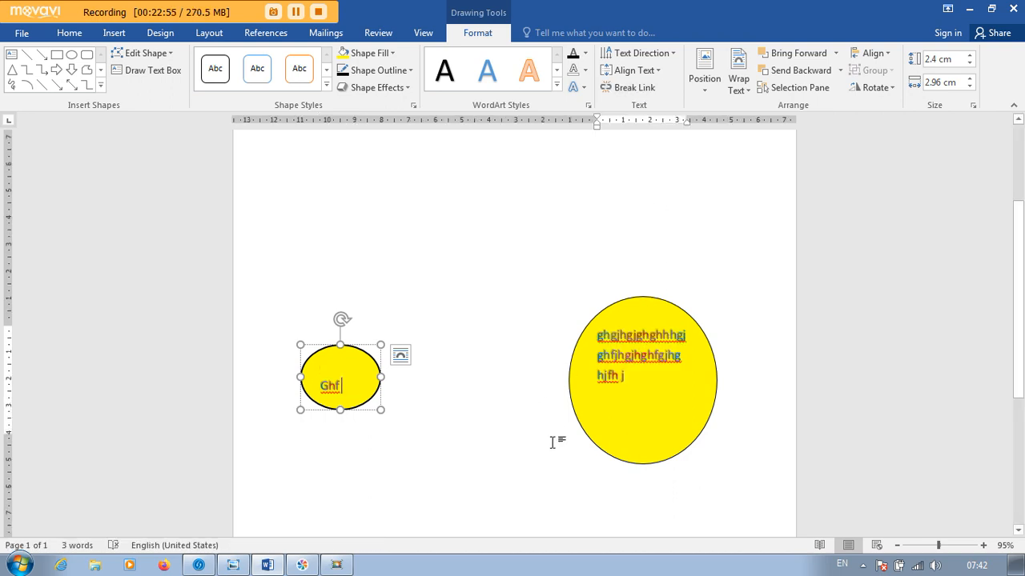
Replace the linked text with filler beginning "J kgj", long enough to flow from the small oval and fill the large one
{"action": "key", "text": "ctrl+a"}
{"action": "key", "text": "Delete"}
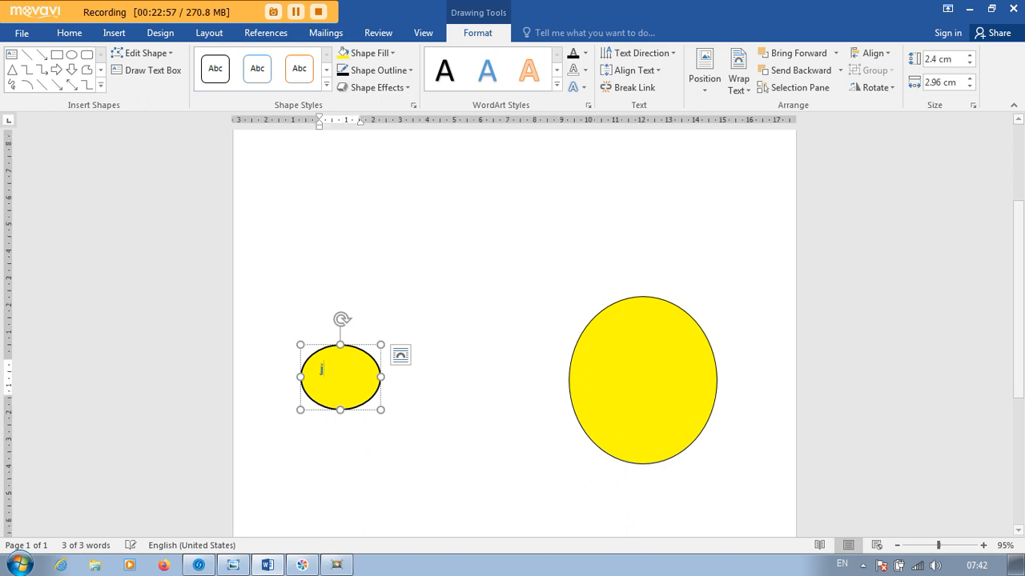
{"action": "type", "text": "J kgj"}
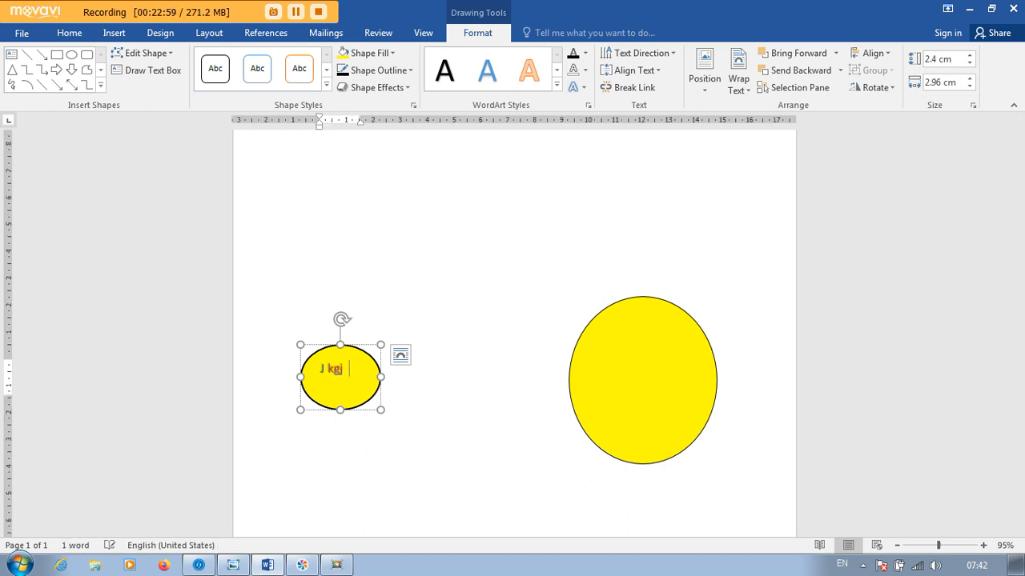
{"action": "type", "text": " jgkljgkjfgkfgkljgks"}
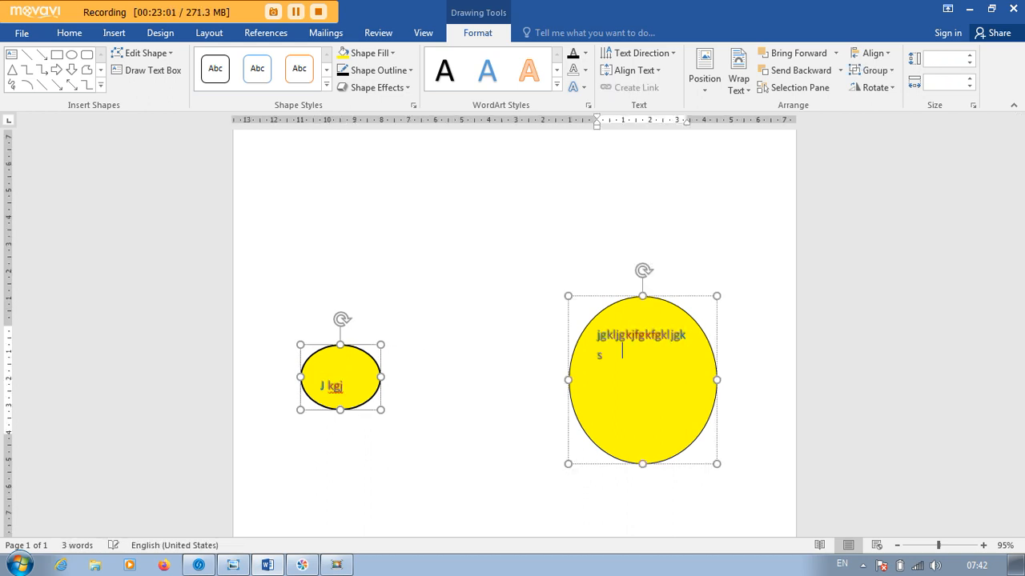
{"action": "type", "text": "jflgjfkjglksfjgfjsg; jflk j"}
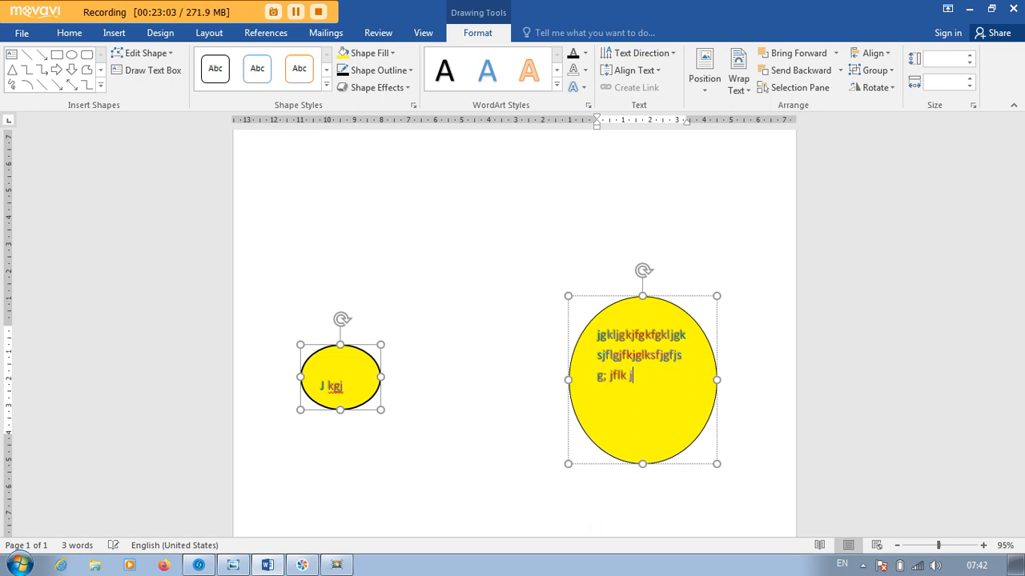
{"action": "type", "text": "gls;f jgl;jsflgflk jglkdsfjkdsfjlksgdlgjksjdfugjifg"}
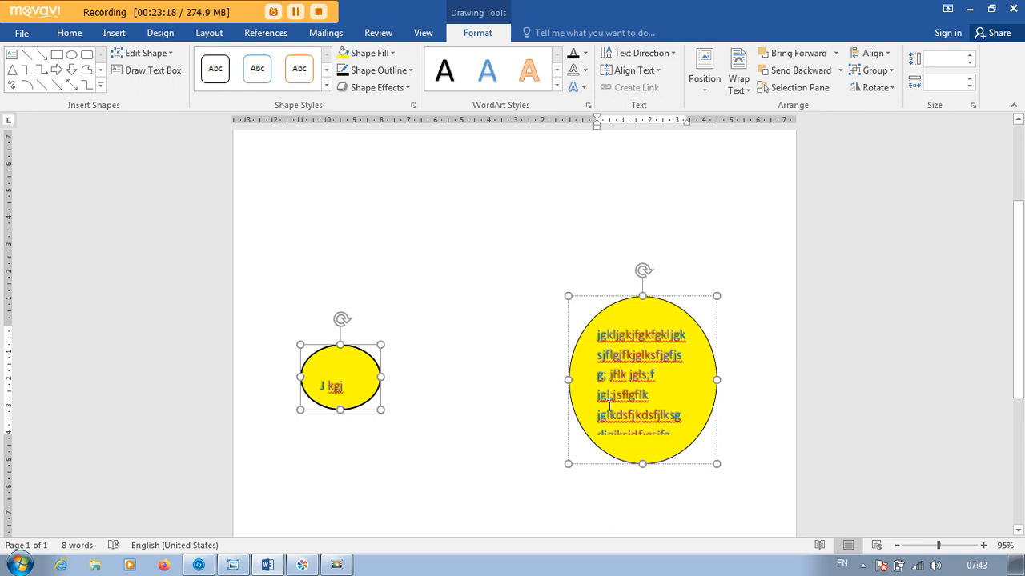
Try to create another text link from the large yellow oval
{"action": "left_click_drag", "start_coordinate": [657, 354], "coordinate": [350, 378]}
{"action": "left_click", "coordinate": [651, 358]}
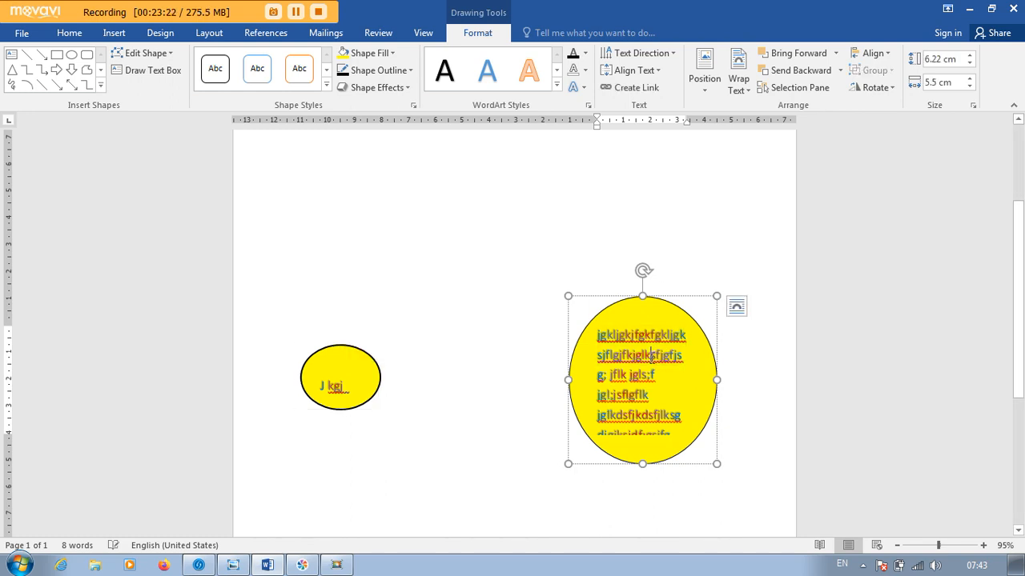
{"action": "left_click", "coordinate": [637, 88]}
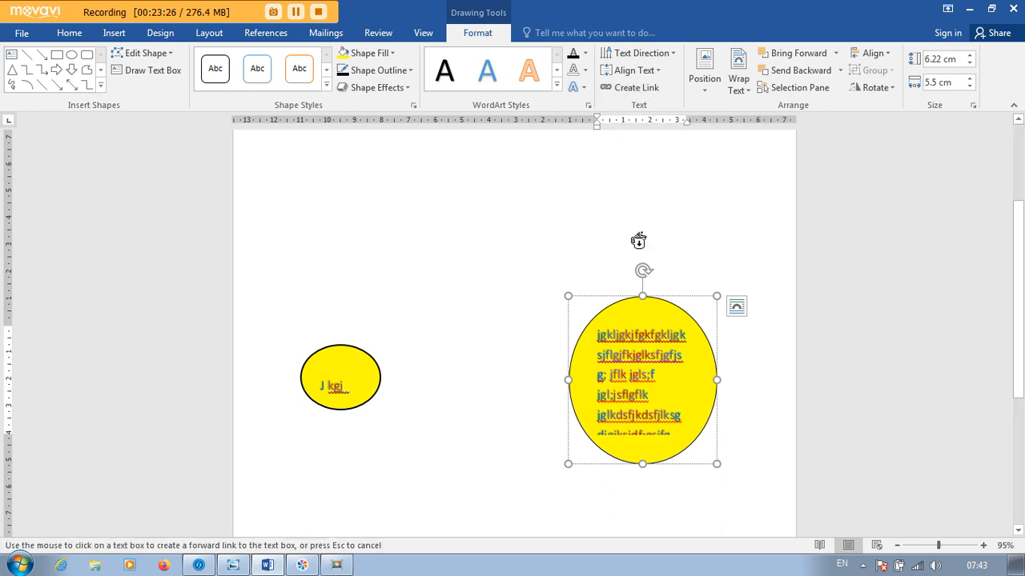
{"action": "left_click", "coordinate": [631, 369]}
{"action": "left_click", "coordinate": [524, 325]}
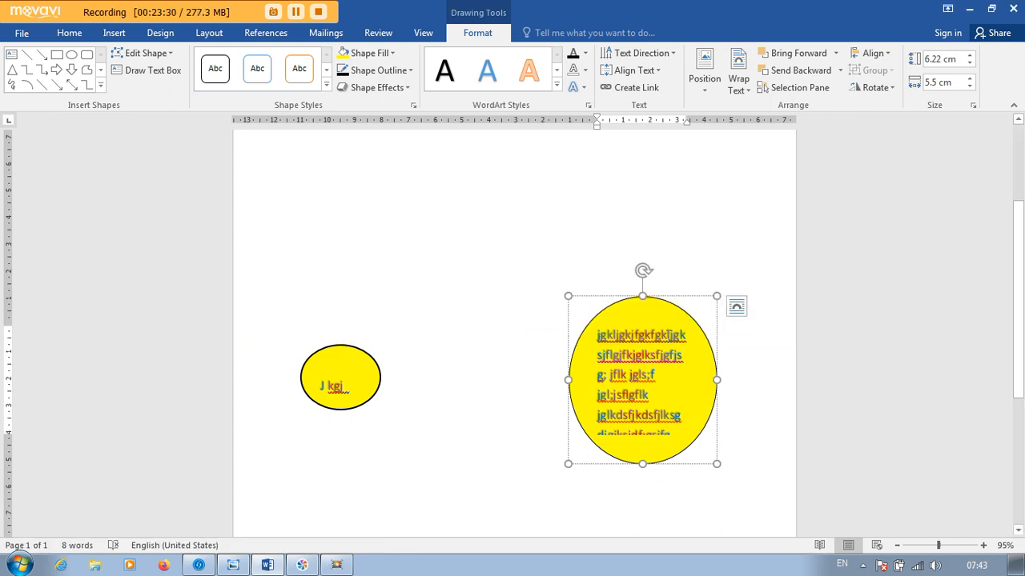
{"action": "right_click", "coordinate": [663, 337]}
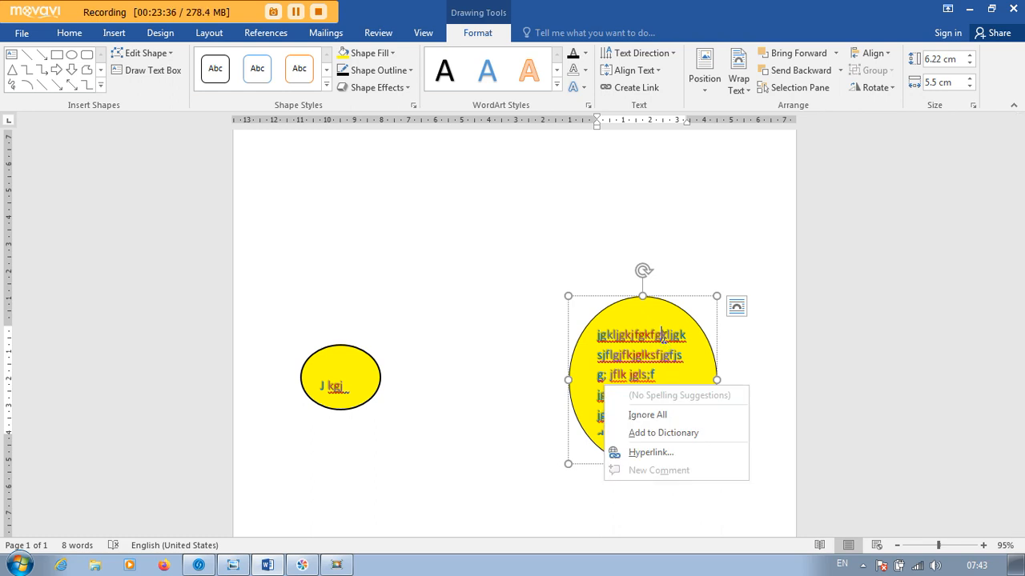
{"action": "key", "text": "Escape"}
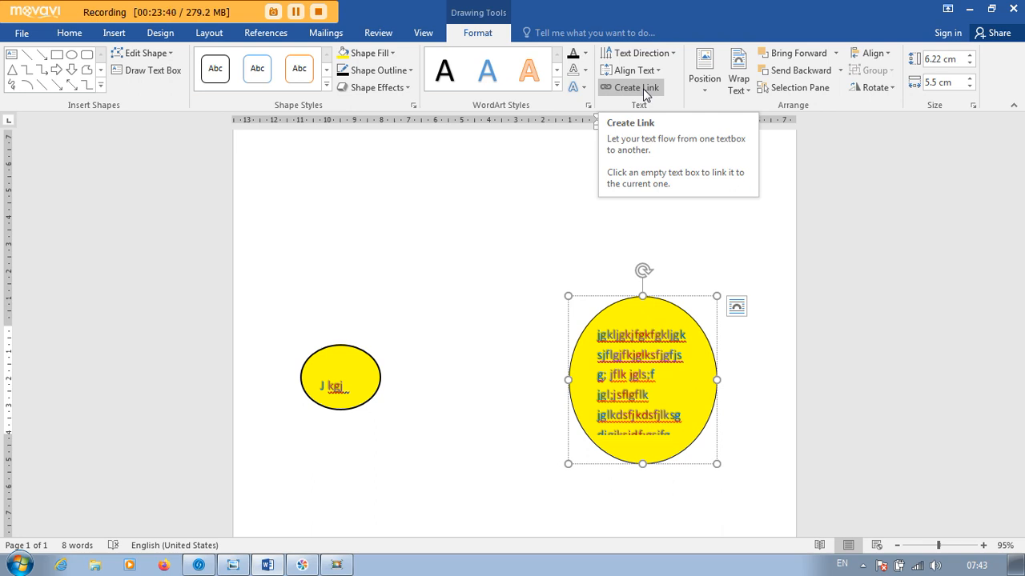
Delete the large yellow oval and enlarge the small one to about 5.22 cm high and 7.29 cm wide
{"action": "left_click", "coordinate": [661, 295]}
{"action": "key", "text": "Delete"}
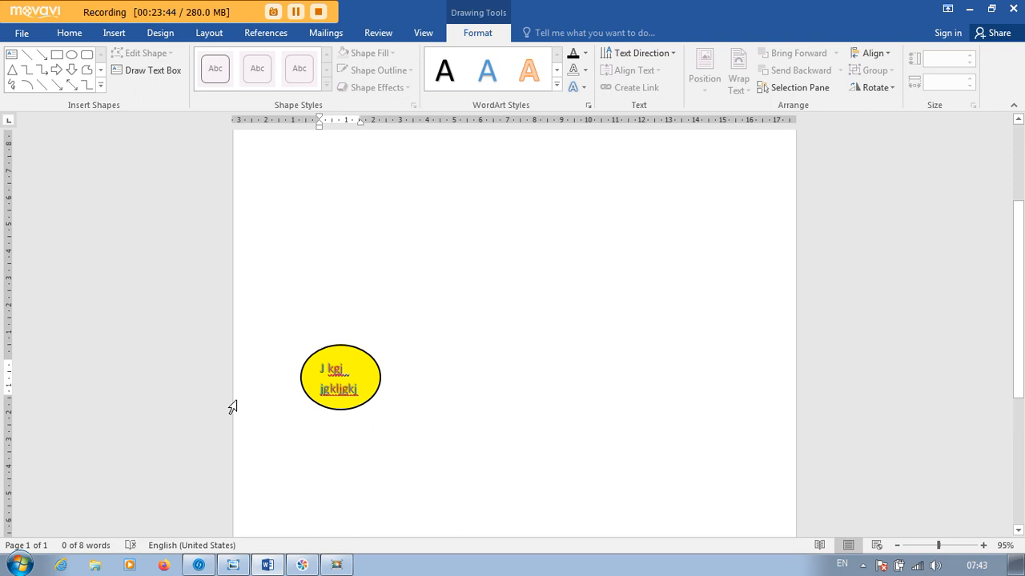
{"action": "left_click", "coordinate": [380, 391]}
{"action": "left_click_drag", "start_coordinate": [380, 409], "coordinate": [496, 485]}
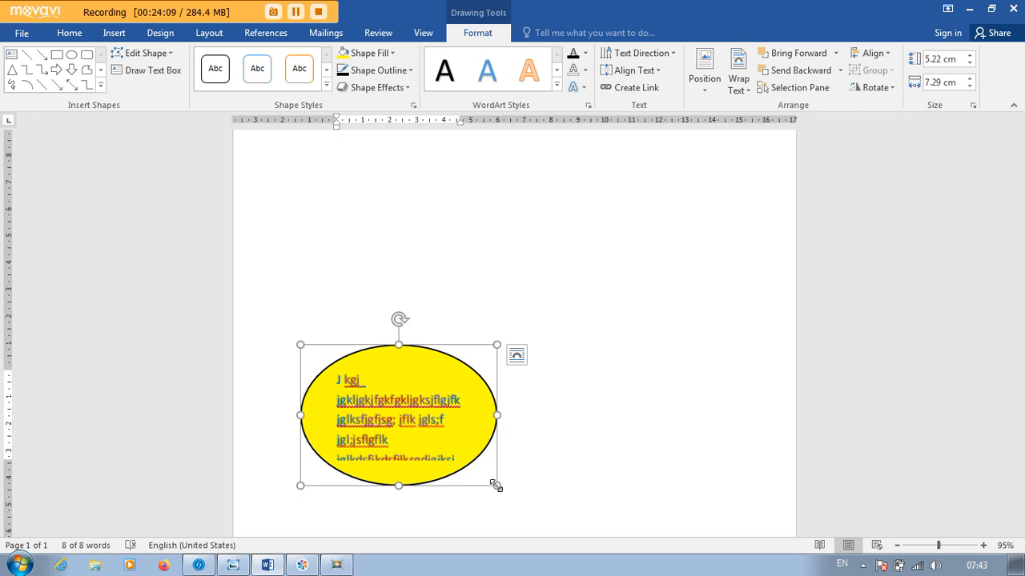
{"action": "left_click", "coordinate": [293, 10]}
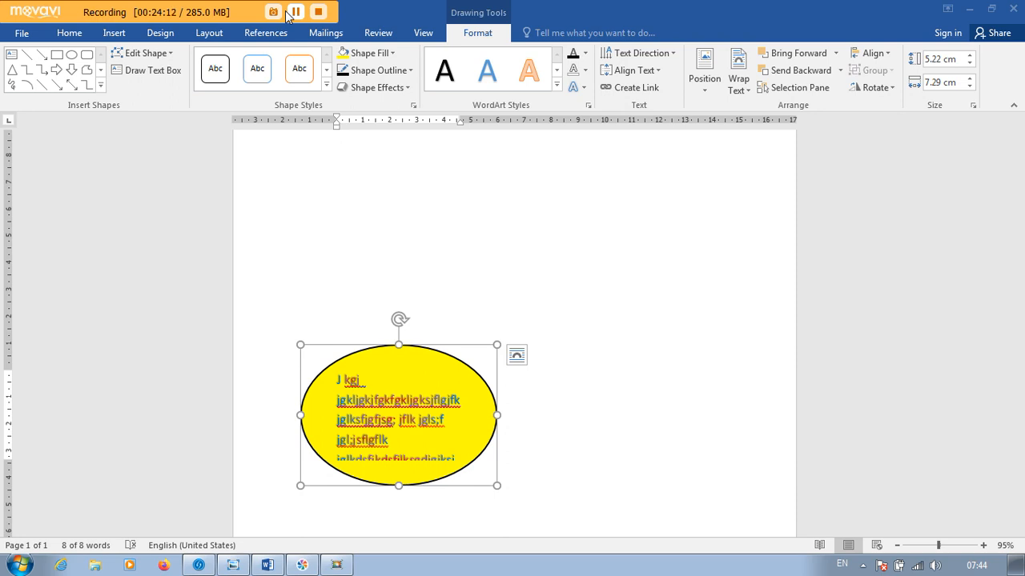